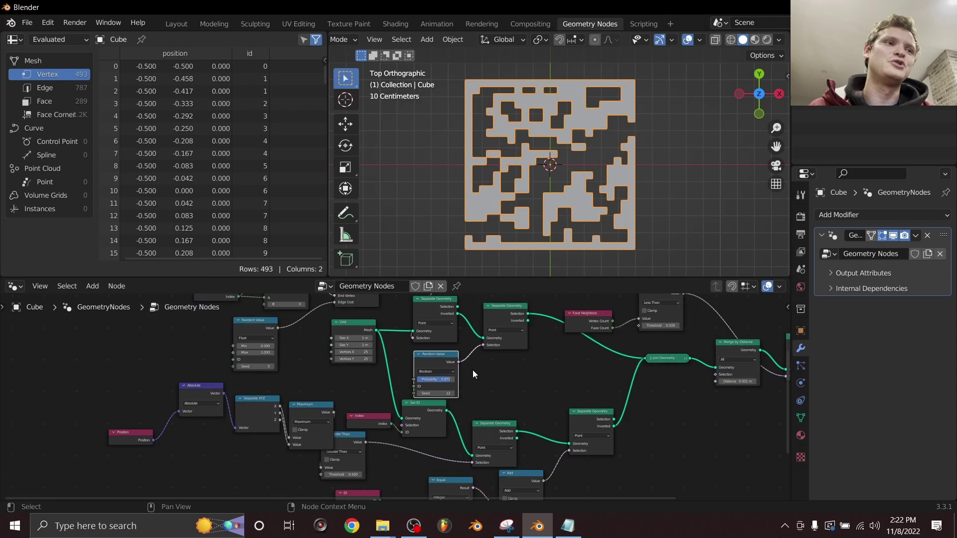
Set the Boolean Random Value node's probability to 0.932 and its seed to 18 in the finished maze's node tree.
scroll(472, 370, "down", 3)
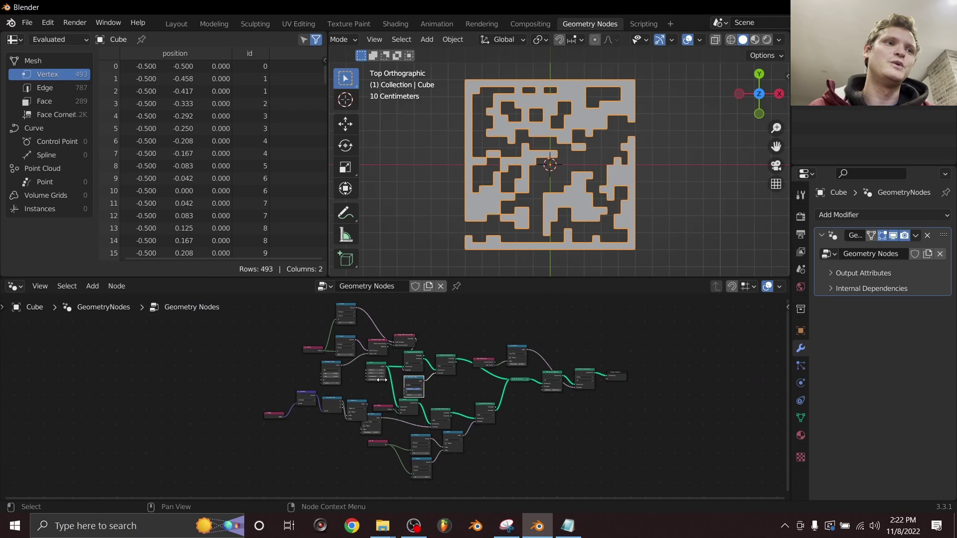
left_click_drag(290, 469, 577, 300)
left_click(561, 313)
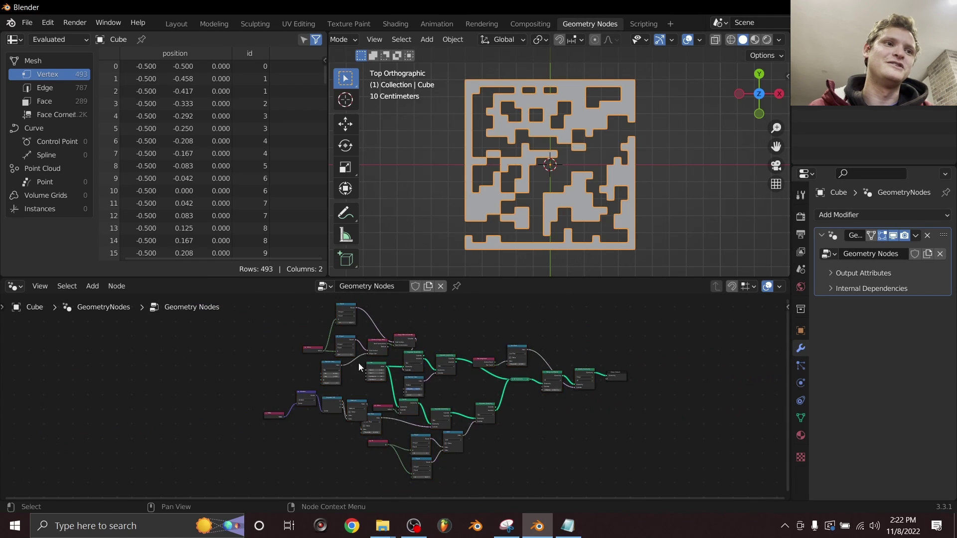
scroll(425, 381, "up", 8)
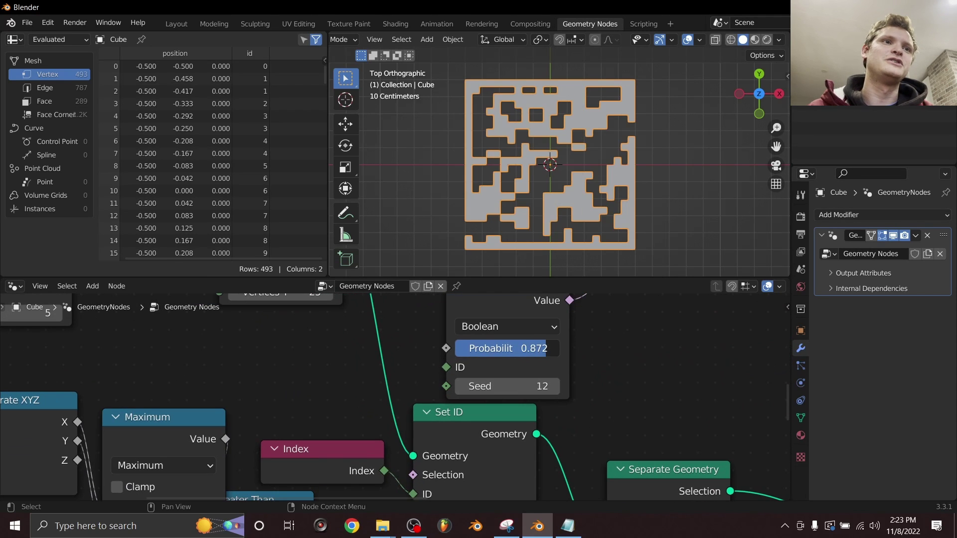
mouse_move(546, 348)
left_mouse_down()
mouse_move(517, 348)
mouse_move(553, 348)
left_mouse_up()
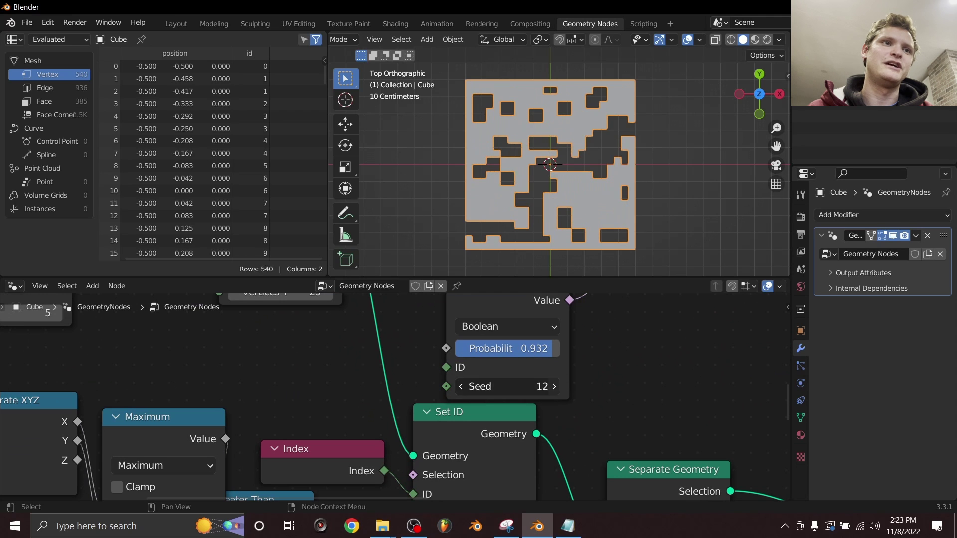
left_click(553, 386)
left_click(553, 386)
left_click(553, 386)
left_click(553, 386)
left_click(553, 386)
left_click(553, 386)
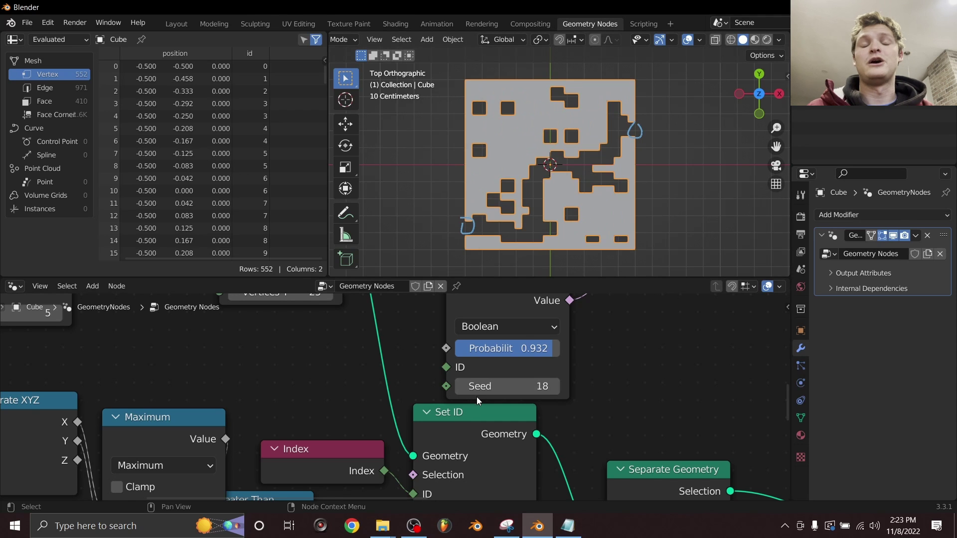
Start a new file with the default scene and make the window full screen.
scroll(476, 396, "down", 7)
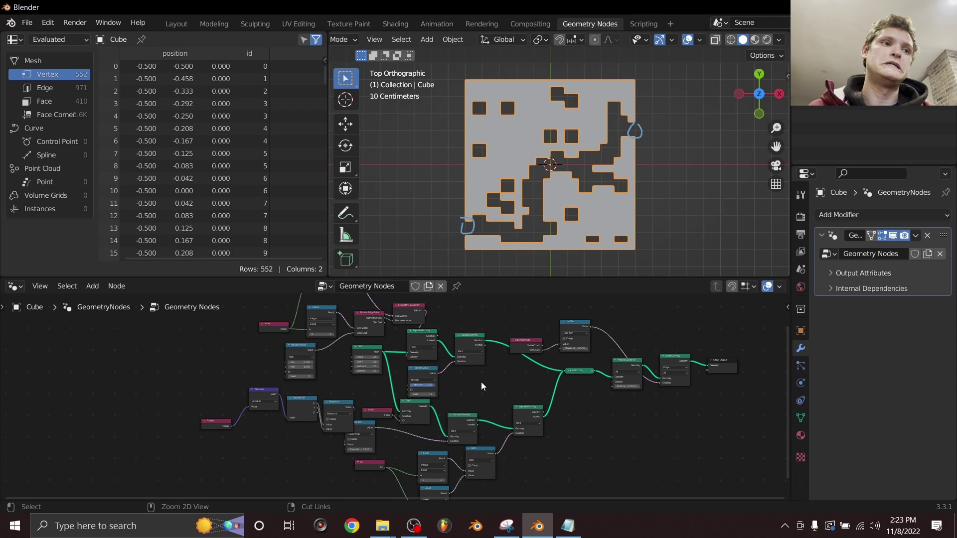
key("ctrl+n")
left_click(481, 381)
left_click(502, 284)
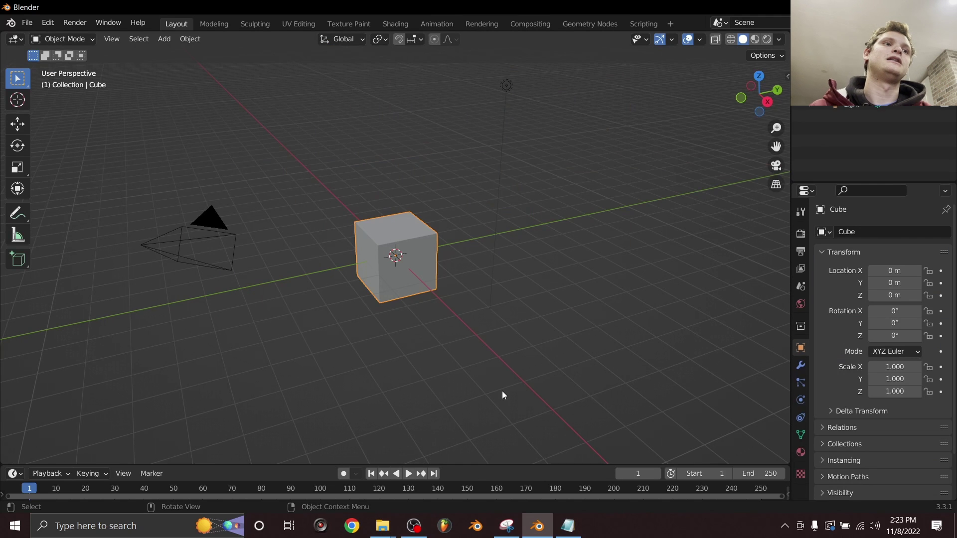
key("alt+F11")
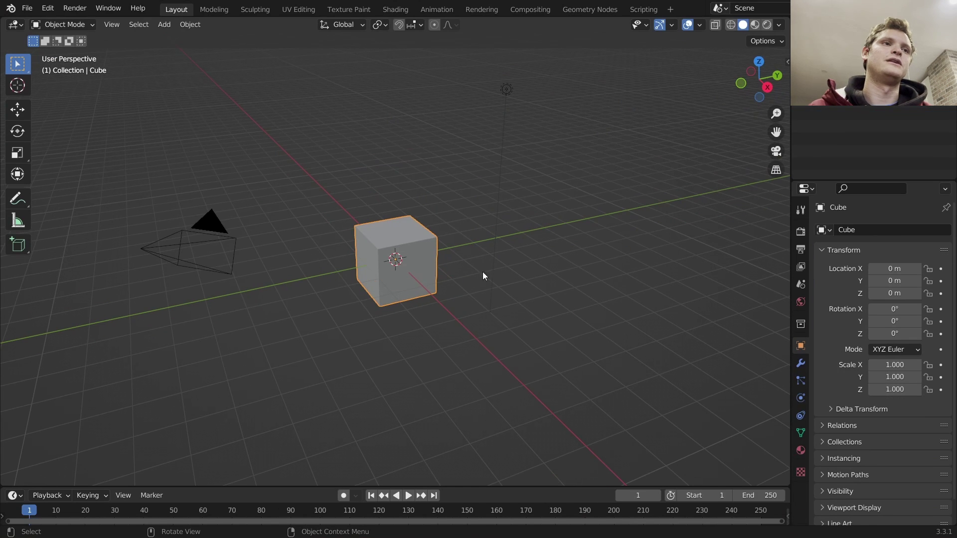
Delete all objects of the default scene and add a mesh cube.
key("a")
key("x")
left_click(436, 226)
key("shift+a")
mouse_move(437, 227)
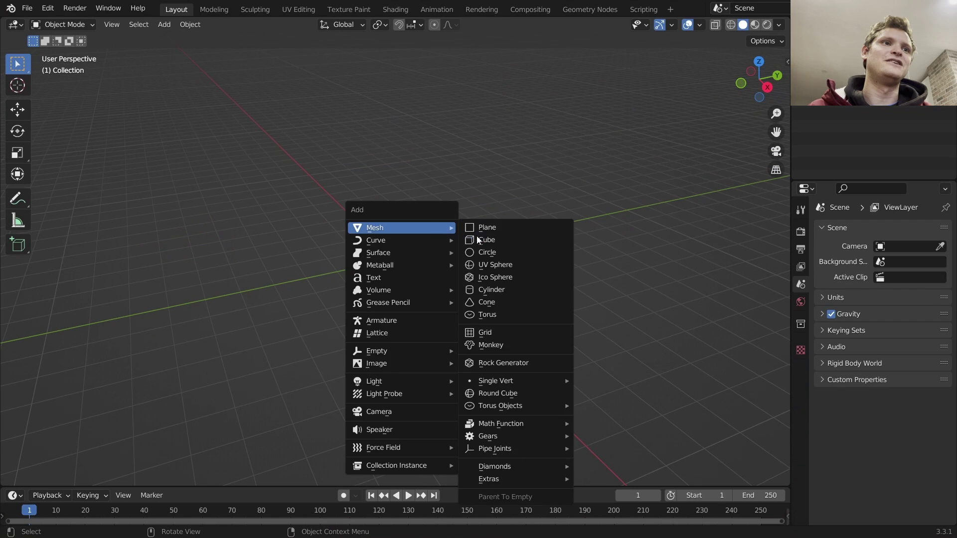
left_click(479, 239)
Create a new geometry node tree on the cube in the Geometry Nodes workspace and delete its Group Input node.
left_click(590, 11)
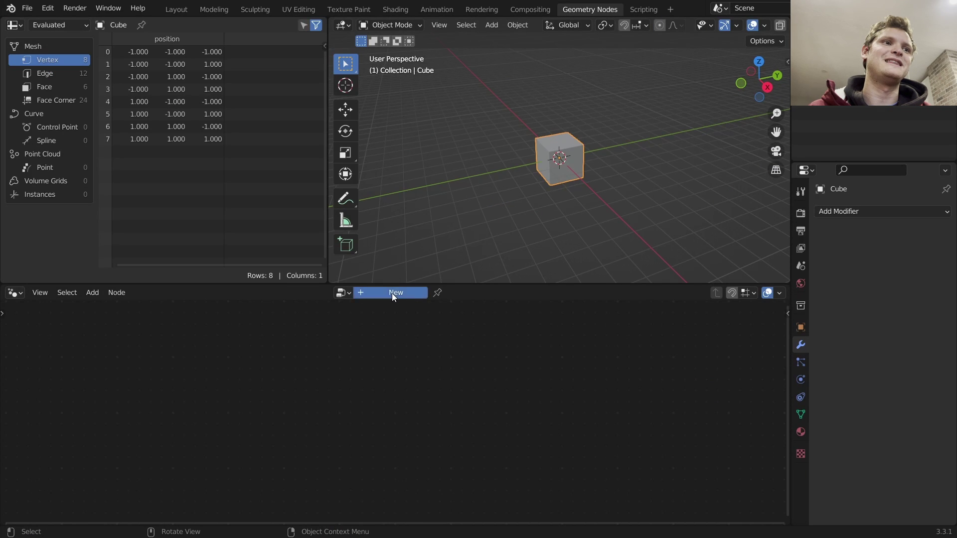
left_click(392, 293)
left_click_drag(317, 464, 215, 389)
key("x")
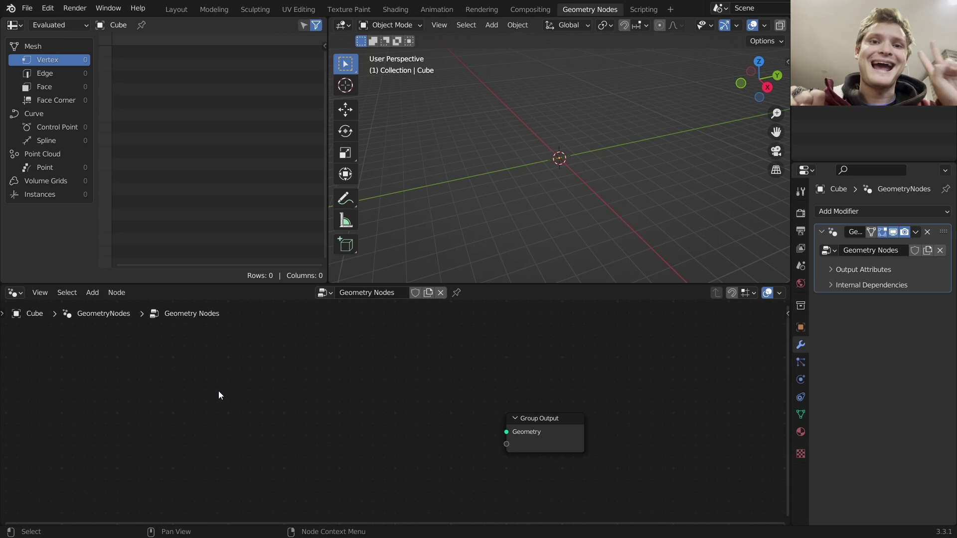
Set the viewport to the top view, add a Grid node and connect its Mesh output to the Group Output's Geometry.
left_click(758, 62)
key("shift+a")
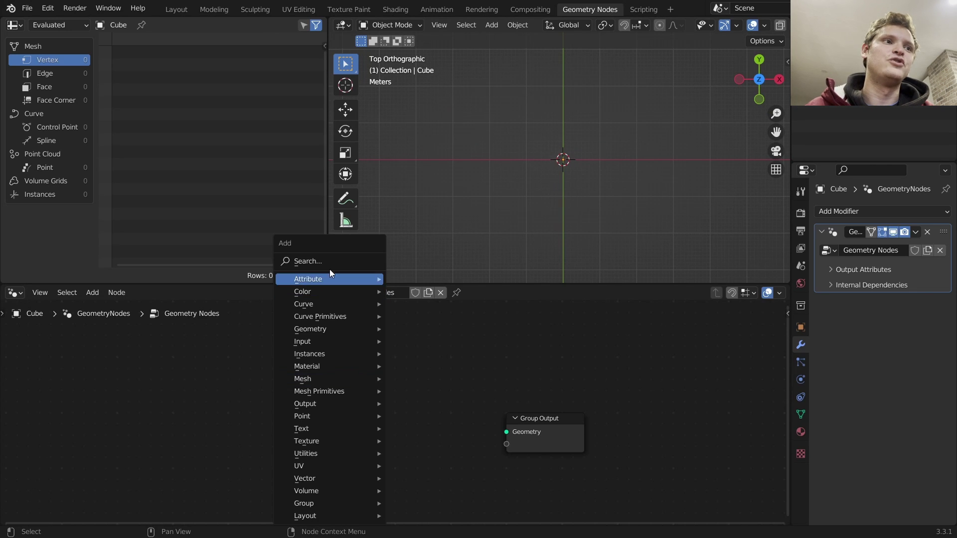
left_click(327, 260)
type("gr")
left_click(342, 283)
left_click(306, 420)
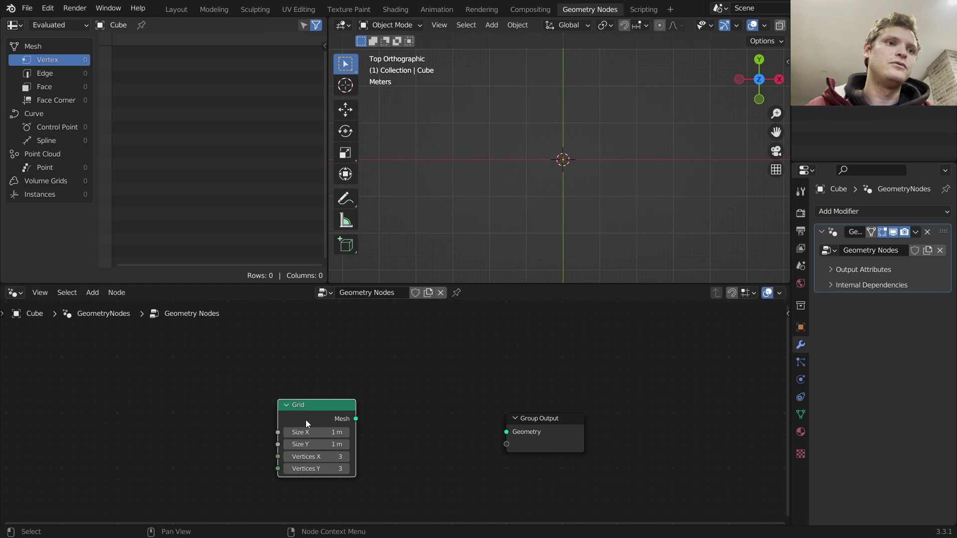
right_click_drag(306, 419, 528, 432, "alt")
scroll(579, 153, "up", 4)
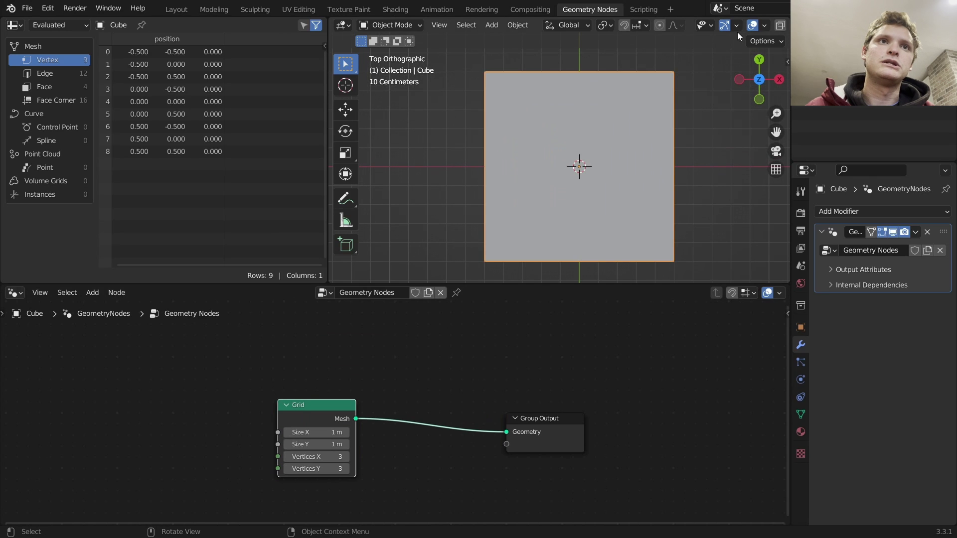
scroll(737, 28, "down", 3)
Show the viewport in wireframe and set the Grid node's Vertices X and Vertices Y to 25.
left_click(731, 25)
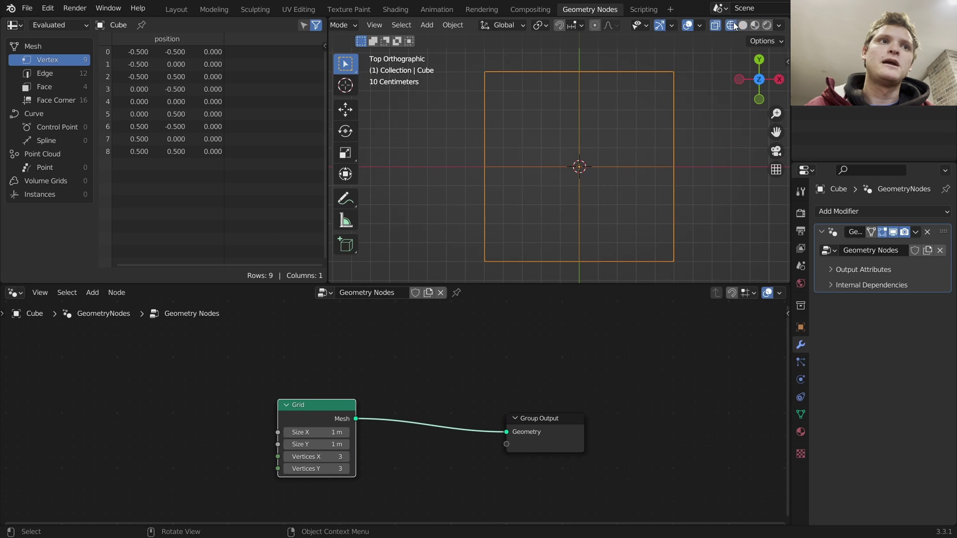
left_click(323, 457)
type("25")
key("Return")
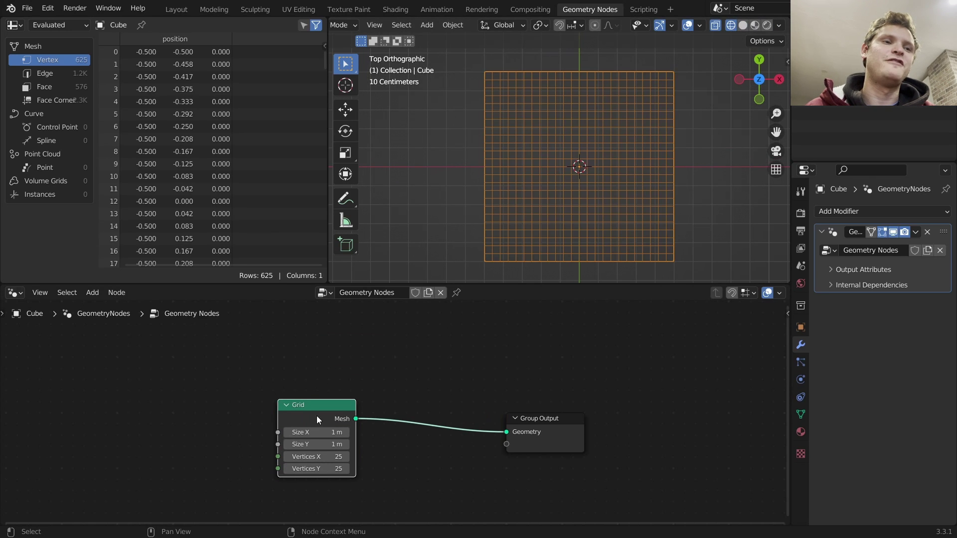
left_click_drag(316, 416, 270, 412)
Sketch example paths across the grid with annotation strokes and erase them.
left_click_drag(523, 231, 634, 144)
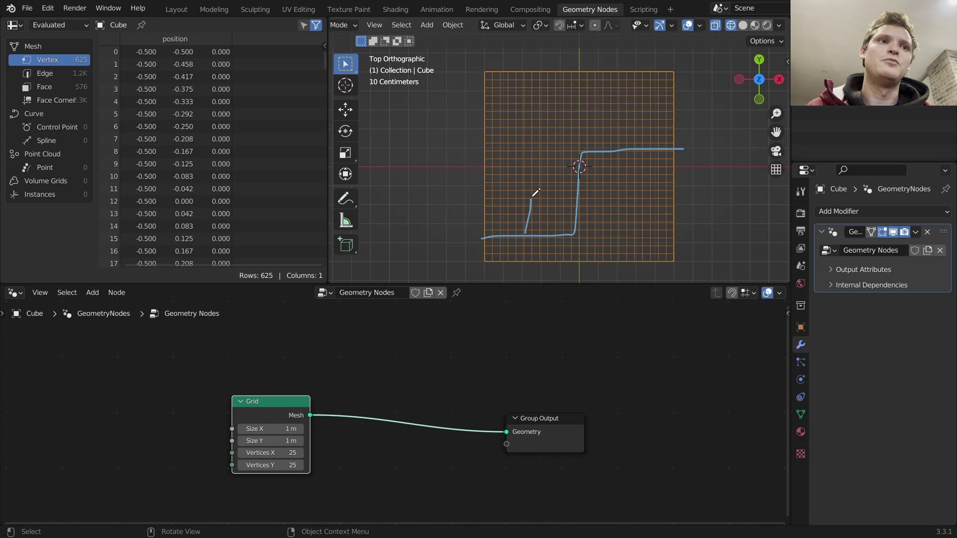
left_click_drag(536, 193, 626, 196)
mouse_move(667, 154)
left_mouse_down("ctrl")
mouse_move(590, 160)
mouse_move(590, 225)
mouse_move(471, 245)
left_mouse_up("ctrl")
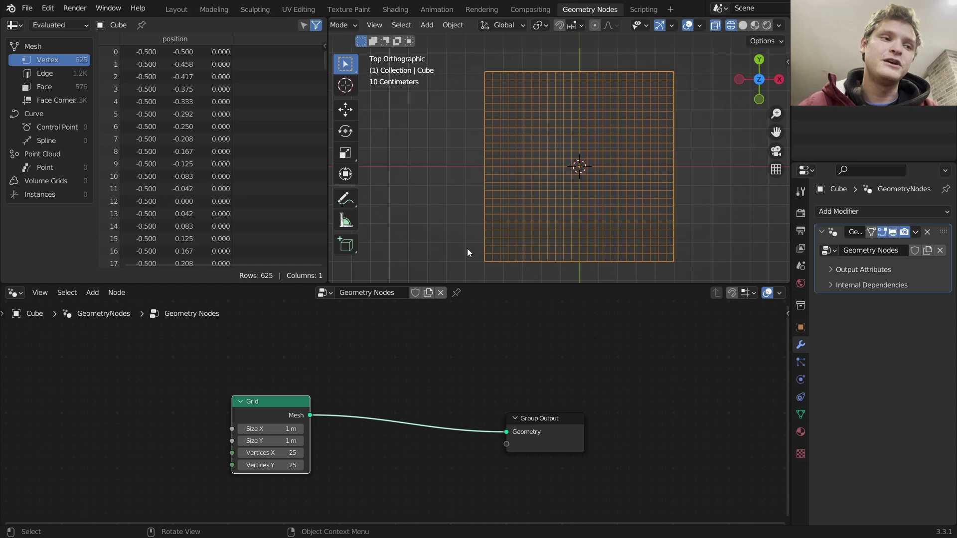
Add a Shortest Edge Paths node and place it above the Grid node.
key("shift+a")
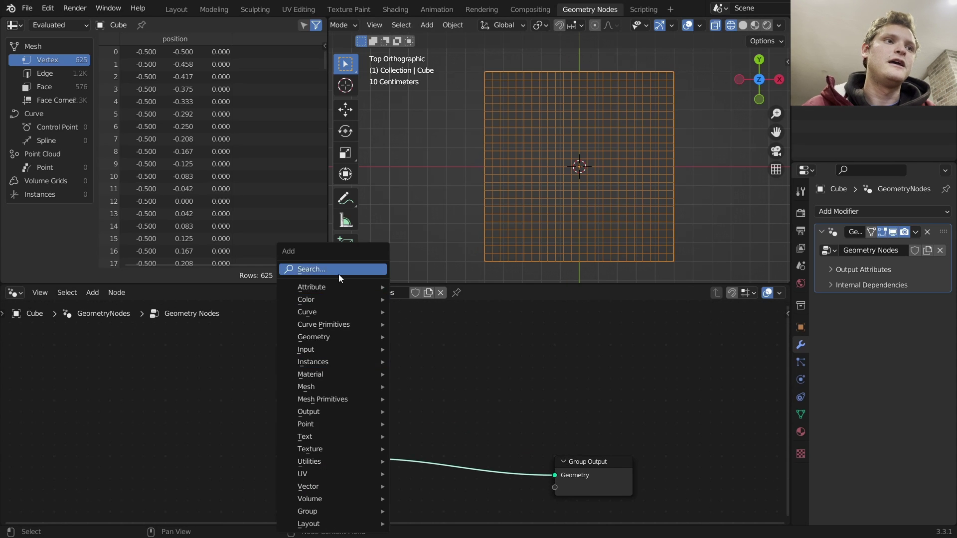
left_click(338, 274)
type("short")
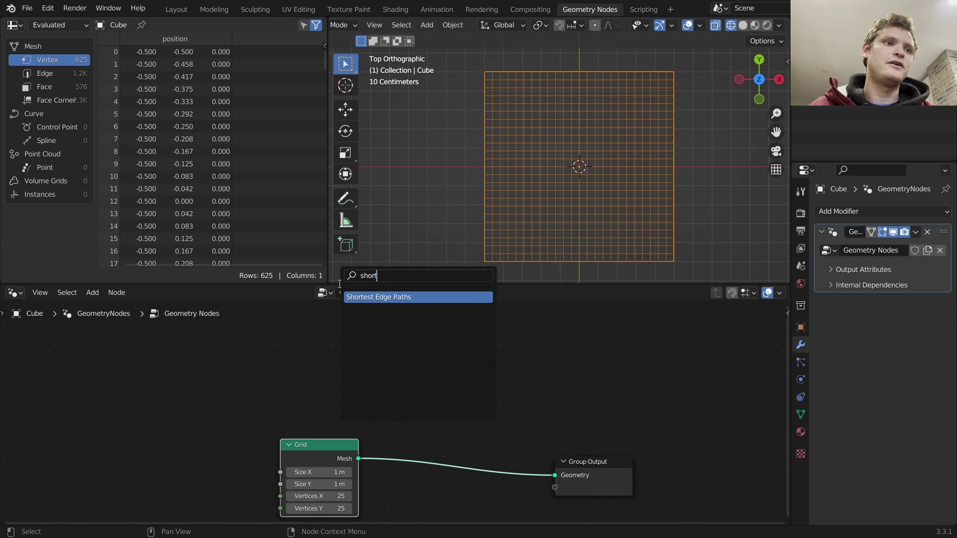
left_click(363, 297)
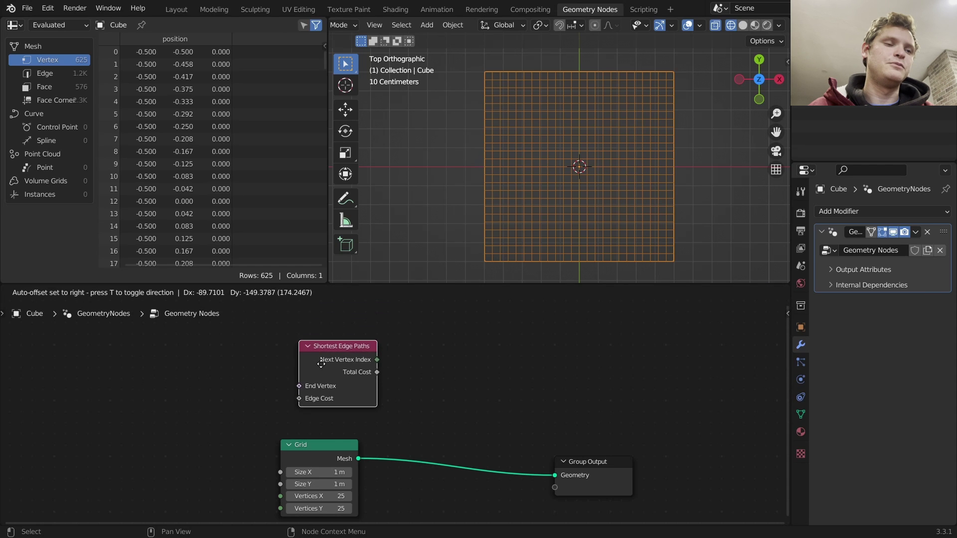
left_click(321, 364)
left_click_drag(332, 444, 311, 445)
middle_click_drag(359, 358, 354, 368)
left_click_drag(337, 362, 293, 375)
Add an Edge Paths to Selection node and place it beside the Shortest Edge Paths node, leaving room between them.
key("shift+a")
left_click(348, 273)
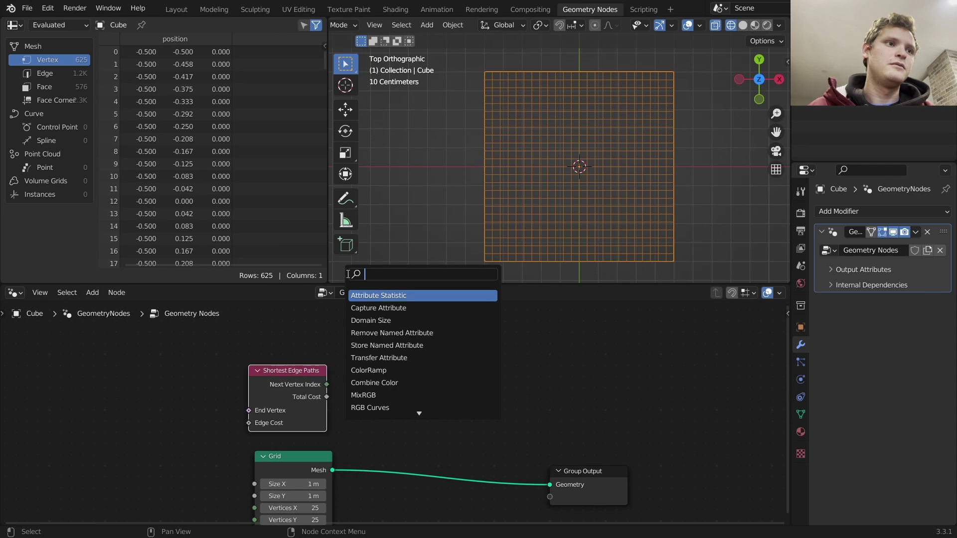
type("selec")
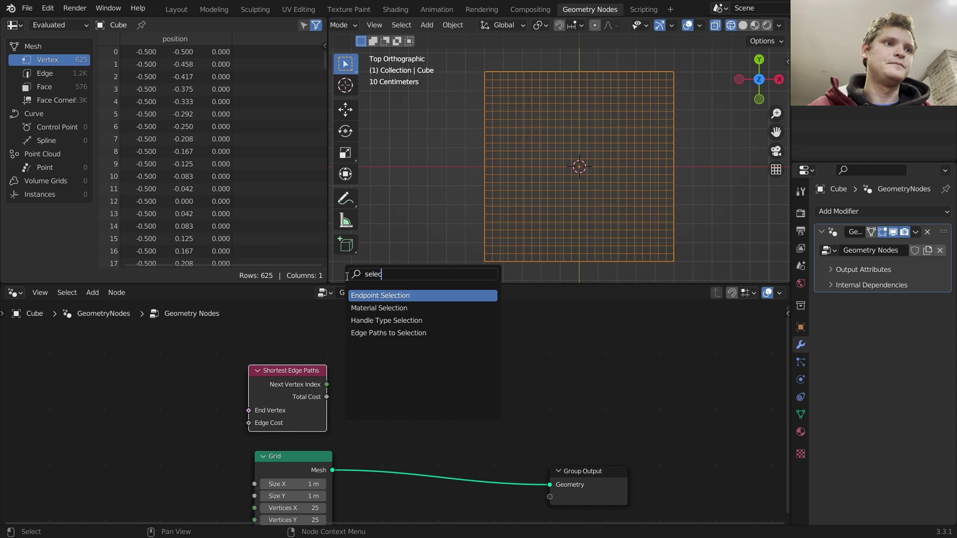
left_click(438, 333)
left_click(445, 414)
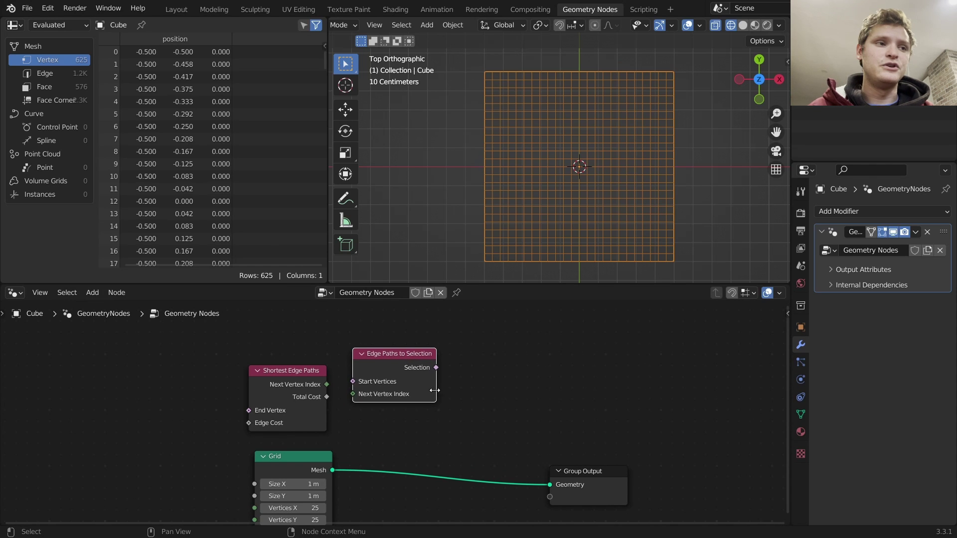
scroll(402, 372, "up", 1)
left_click_drag(260, 363, 249, 361)
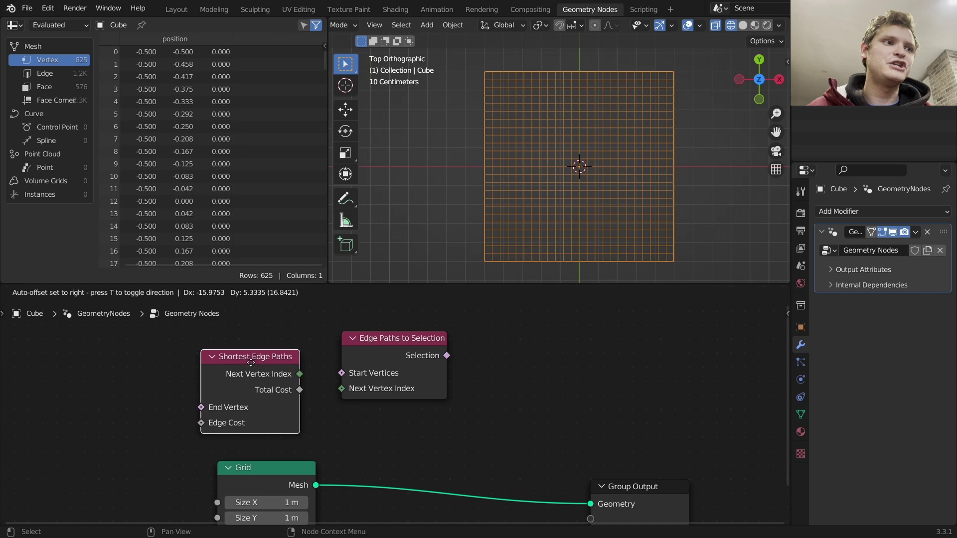
left_click_drag(196, 408, 129, 361)
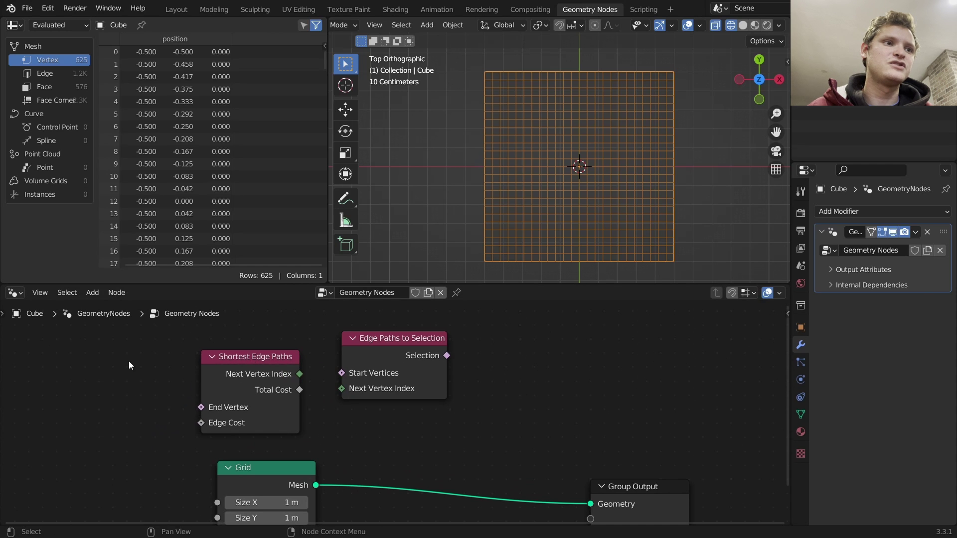
left_click_drag(342, 373, 304, 324)
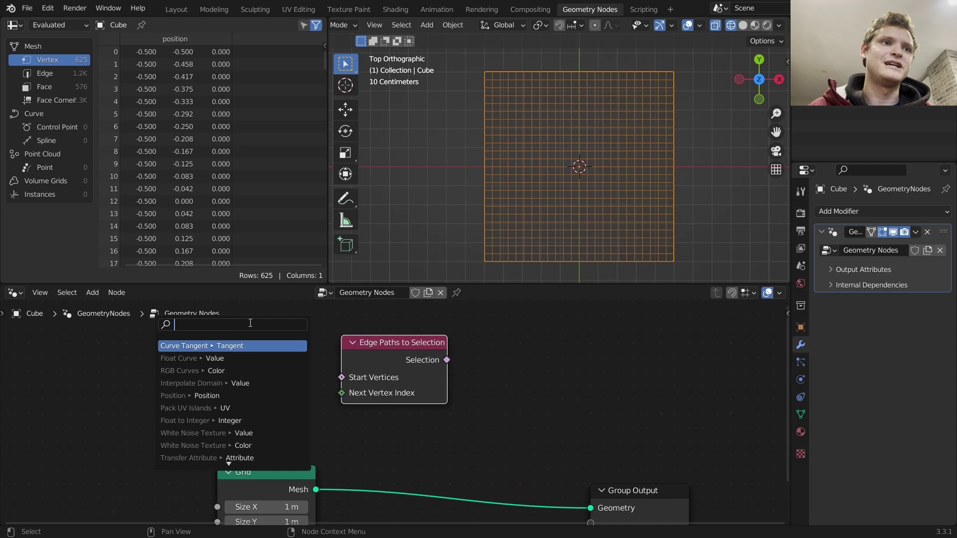
left_click(346, 334)
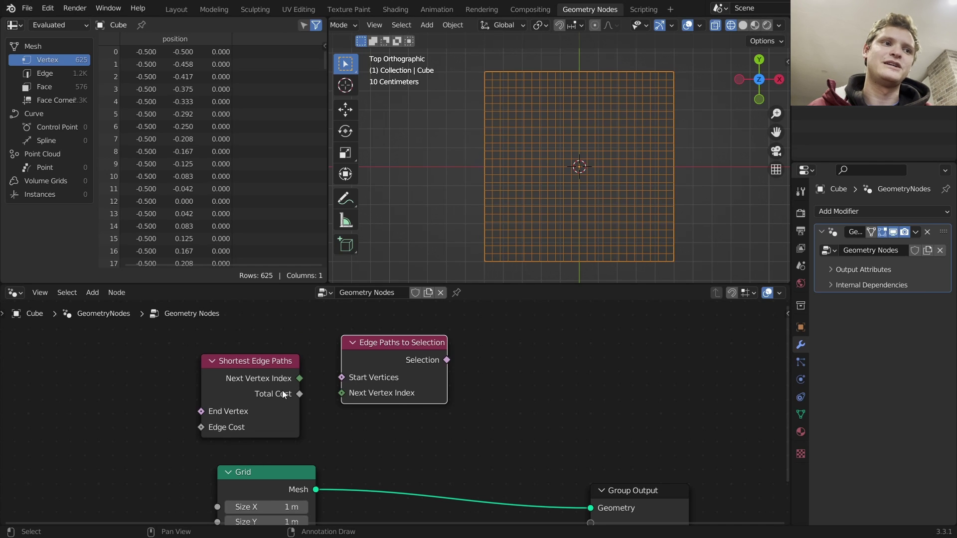
Connect Shortest Edge Paths' Next Vertex Index to Edge Paths to Selection, and feed its End Vertex from a new Index node.
left_click_drag(299, 378, 378, 406)
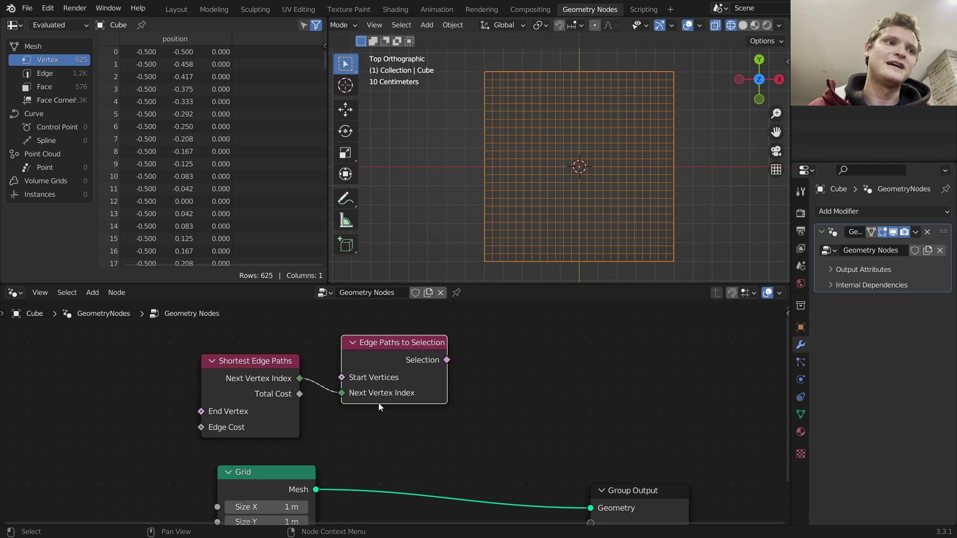
middle_click_drag(217, 413, 396, 404)
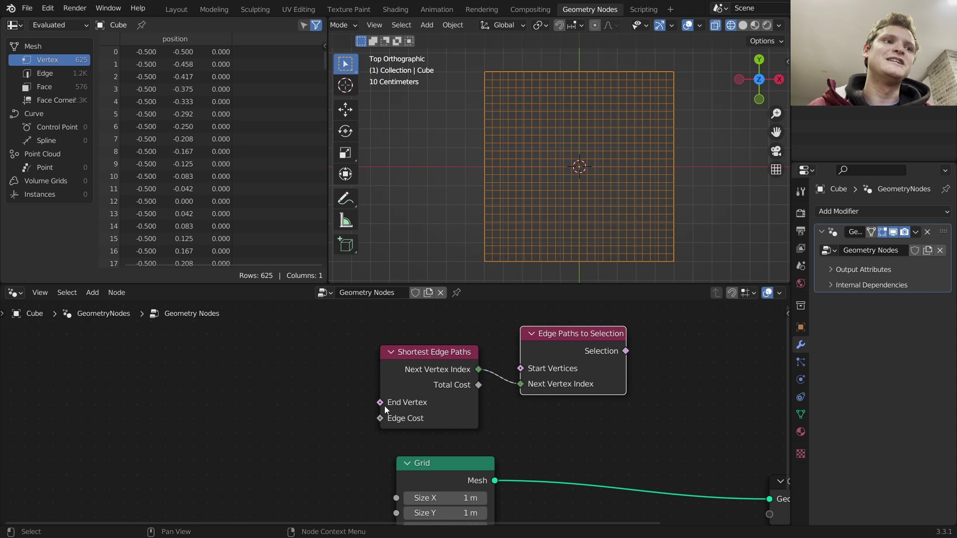
left_click_drag(380, 405, 225, 393)
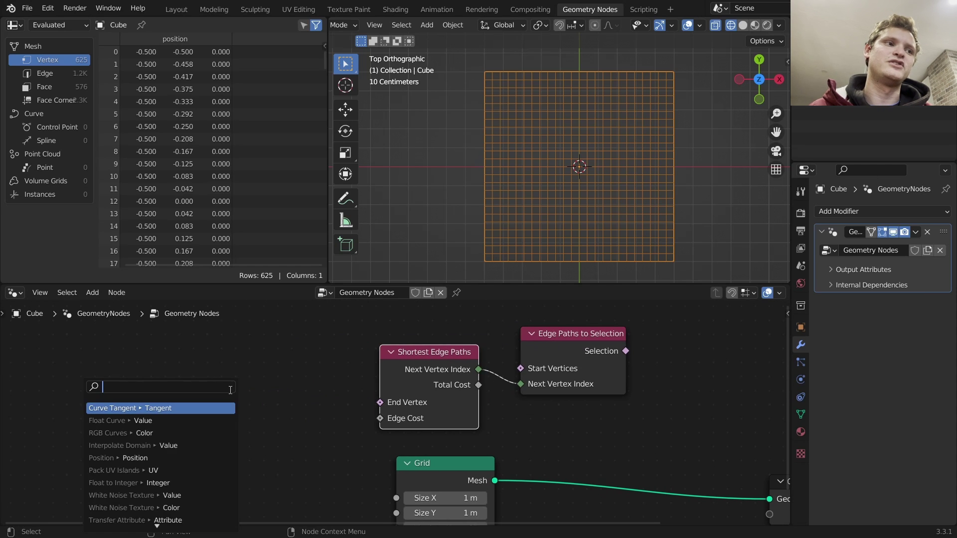
type("ind")
key("Return")
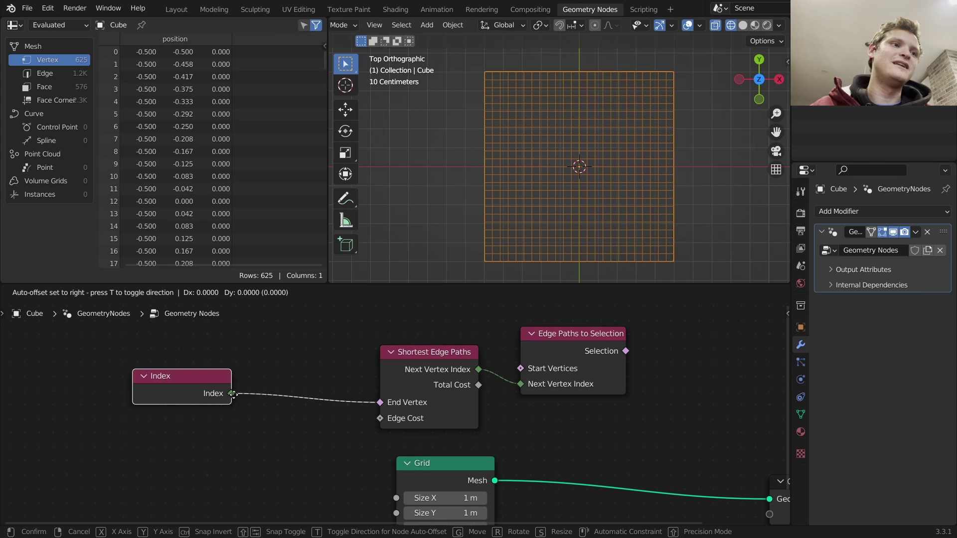
left_click(214, 393)
Insert a Compare node on the link from Index to Shortest Edge Paths' End Vertex and set its data type to Integer.
key("shift+a")
left_click(201, 270)
type("e")
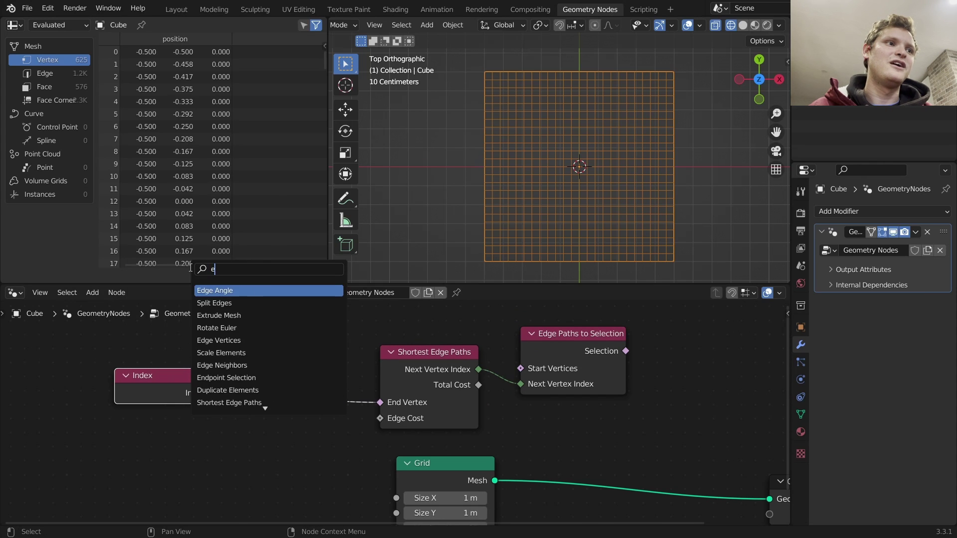
type("qual")
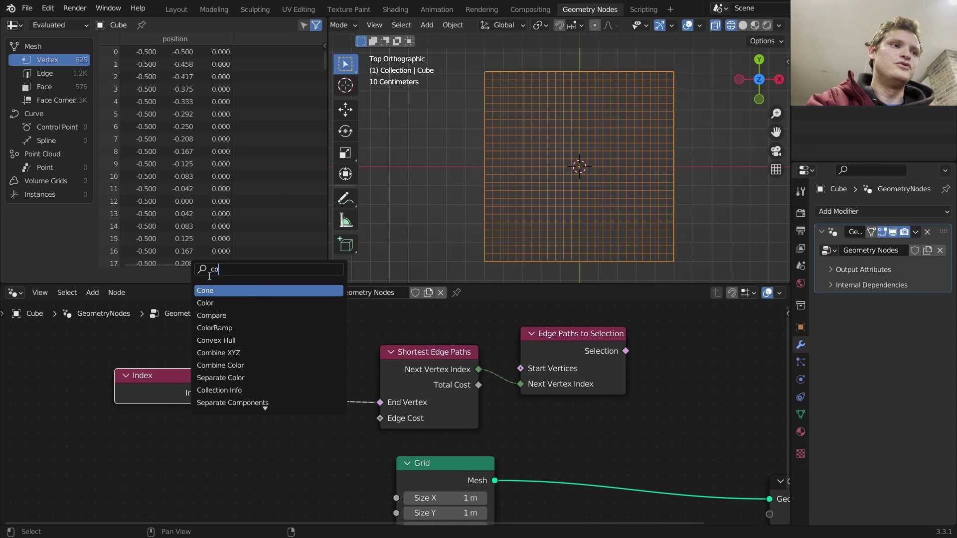
key("Return")
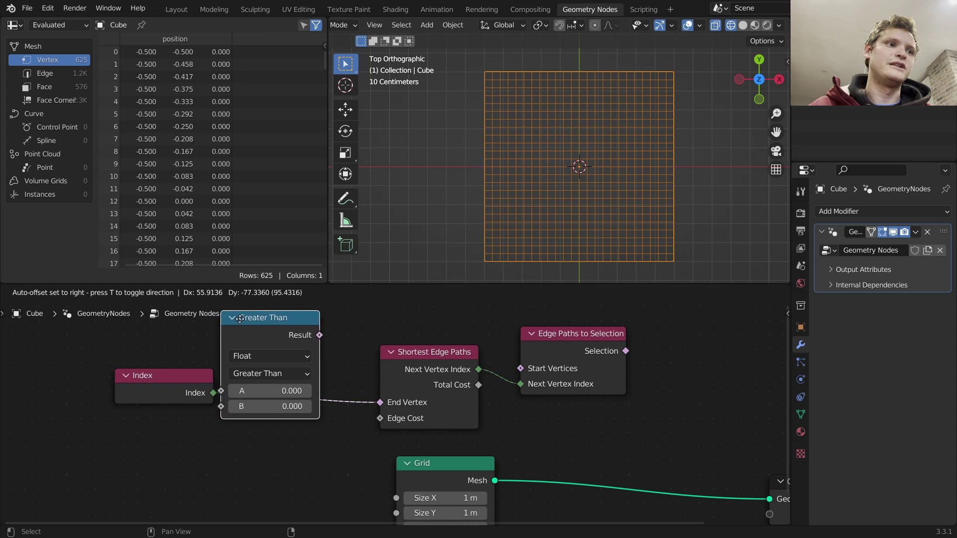
left_click(240, 318)
left_click(300, 357)
key("i")
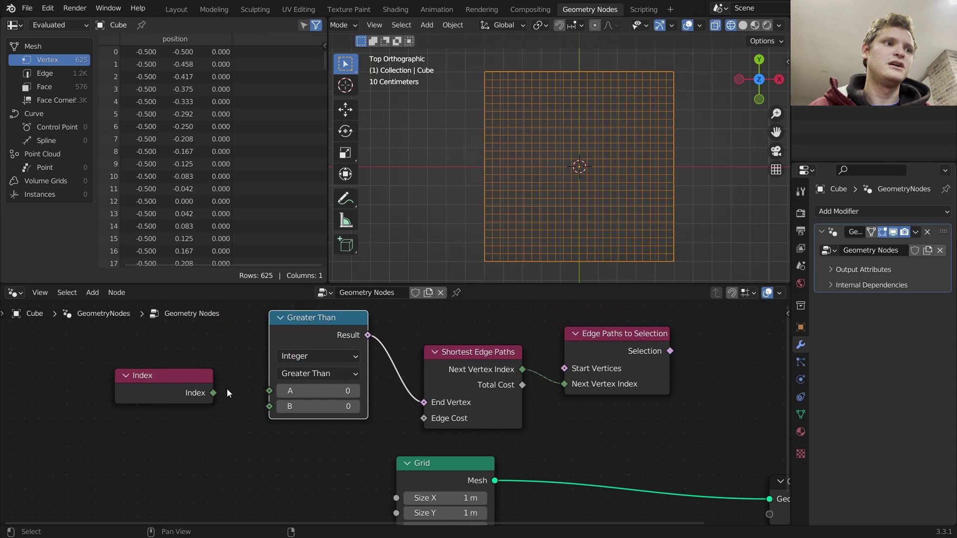
Connect Index to the comparison node's A input and set its B value to 5.
left_click_drag(213, 393, 269, 391)
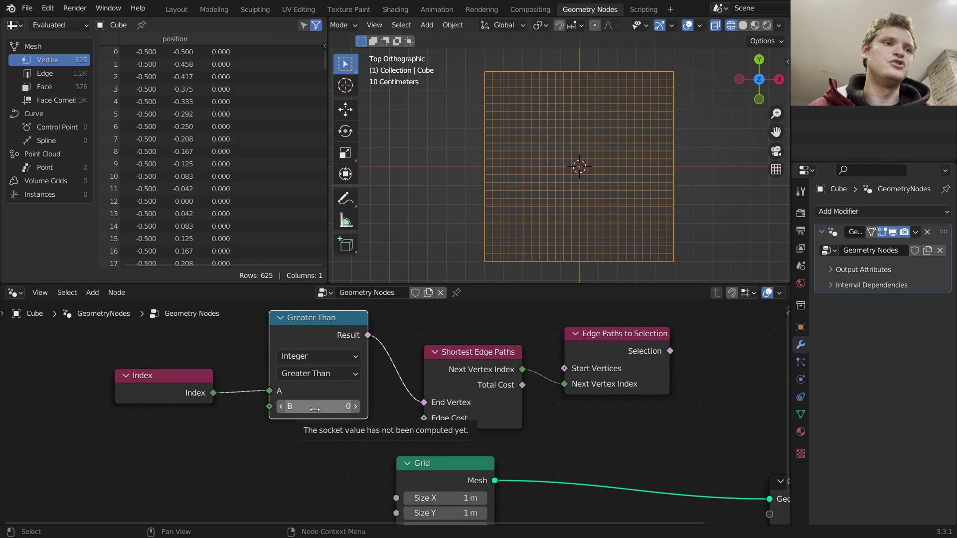
left_click(314, 409)
type("5")
key("Return")
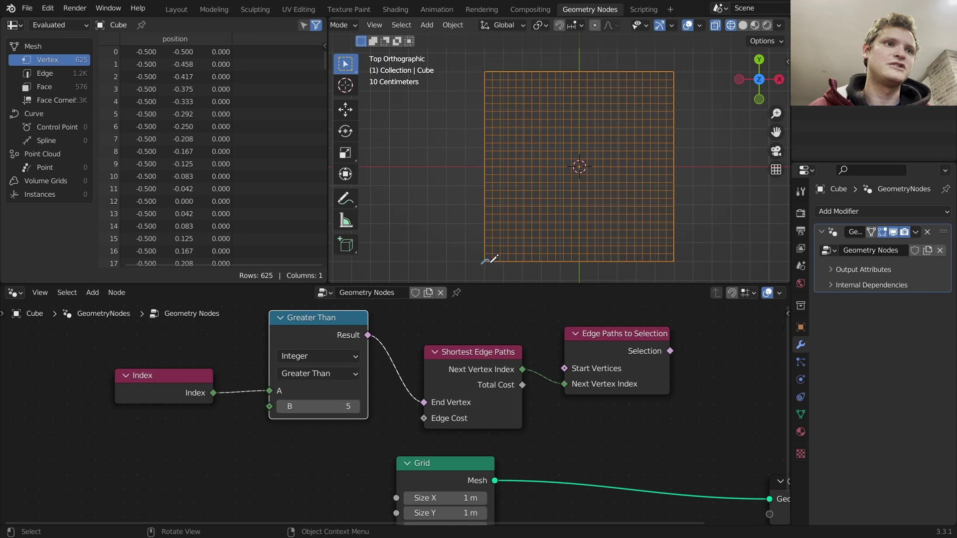
Sketch an upward arrow along the grid's left edge with annotation strokes and erase it.
left_click_drag(489, 236, 486, 212)
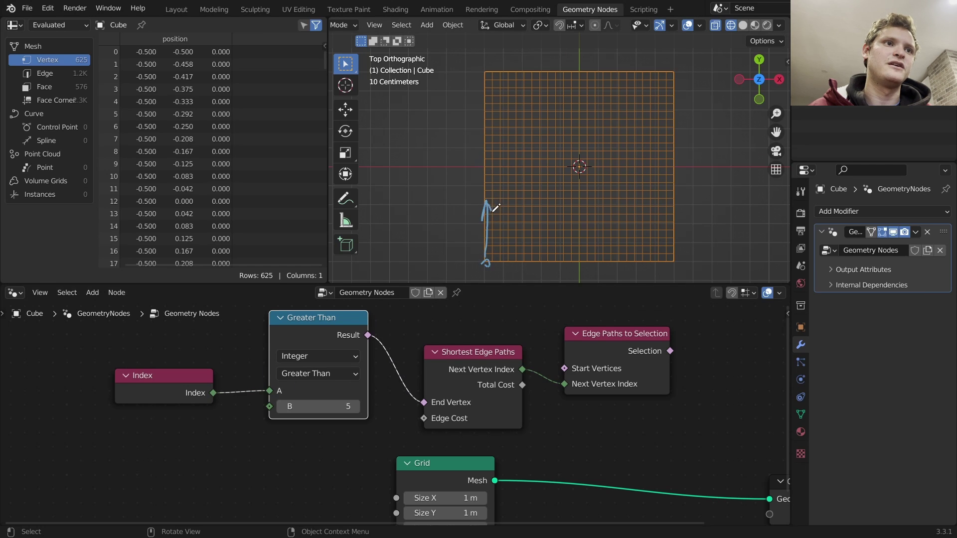
mouse_move(487, 206)
right_mouse_down()
mouse_move(490, 220)
mouse_move(475, 230)
right_mouse_up()
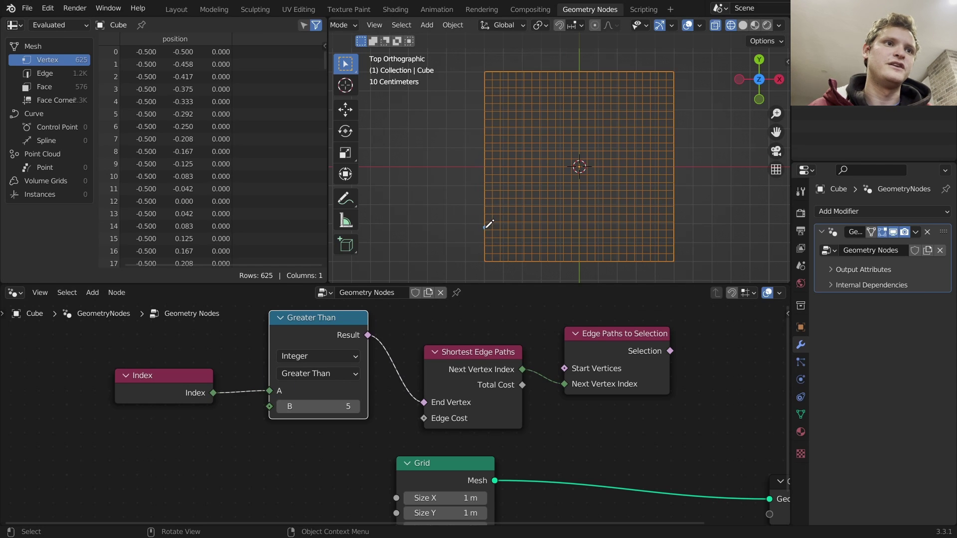
Change the comparison node's operation from Greater Than to Equal.
scroll(399, 385, "down", 2)
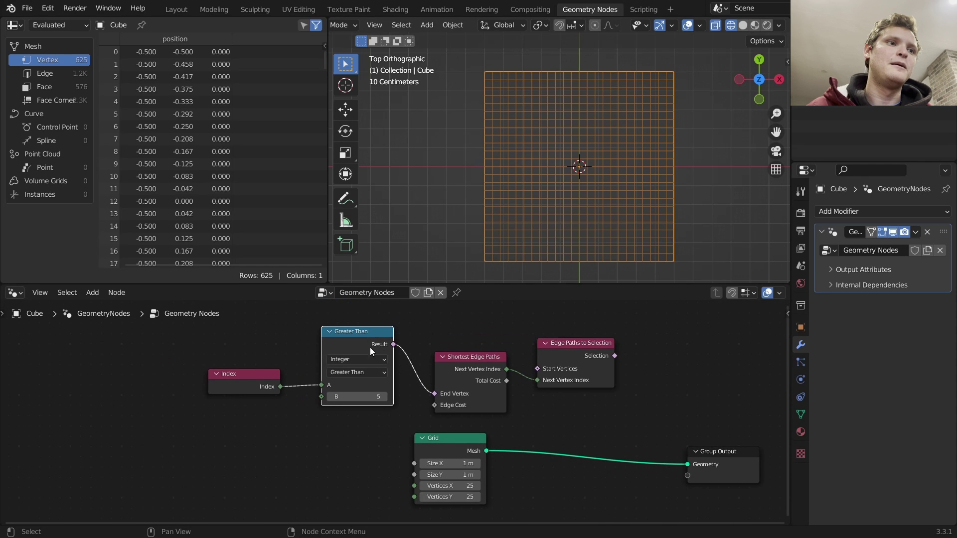
left_click(364, 372)
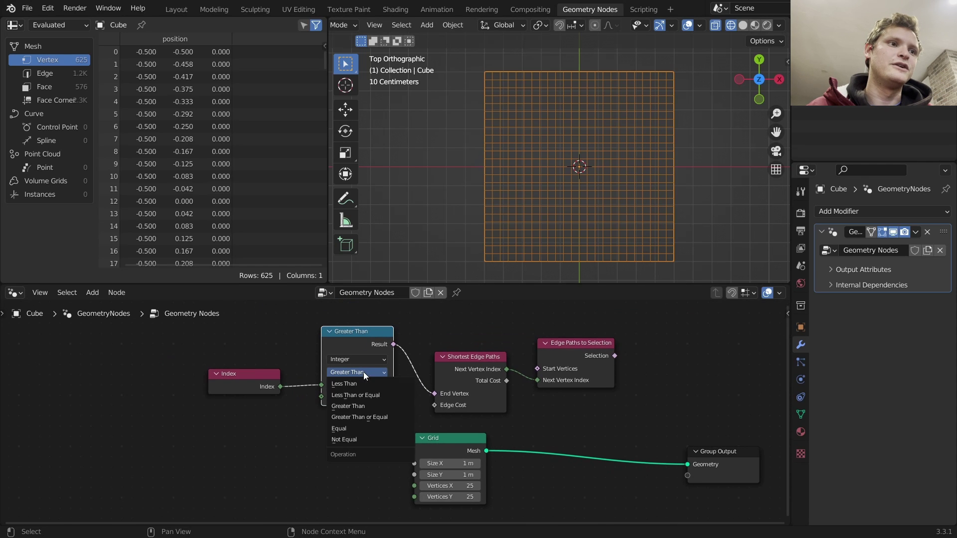
left_click(349, 426)
Duplicate the Equal node, place the copy above the original, and connect Index to the copy's A input.
middle_click_drag(351, 348, 368, 394)
key("shift+d")
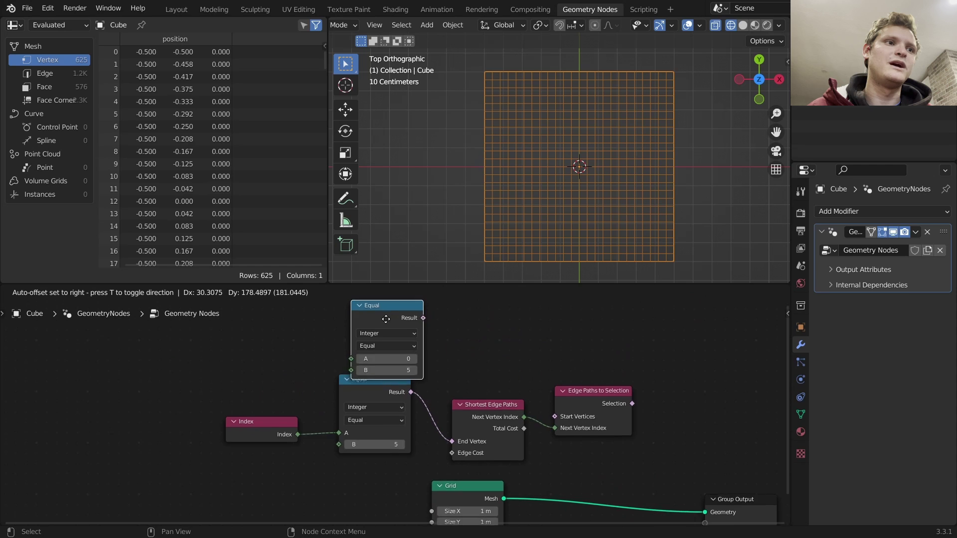
left_click(375, 338)
right_click_drag(289, 446, 392, 393, "alt")
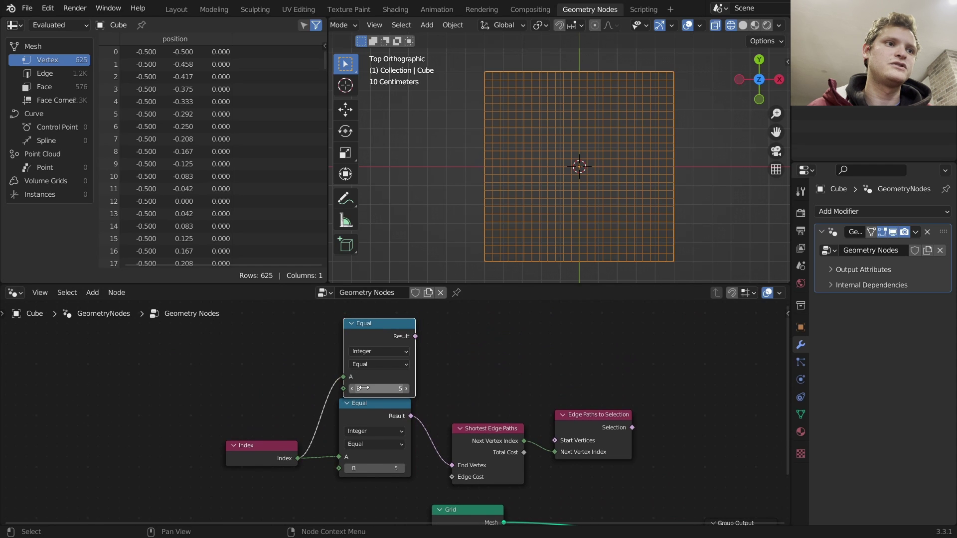
Enter 25*25 as the upper Equal node's B value, and replace it with 620.
middle_click_drag(392, 393, 334, 382)
scroll(334, 382, "up", 4)
middle_click_drag(409, 486, 396, 315)
middle_click_drag(300, 379, 356, 390)
left_click(373, 373)
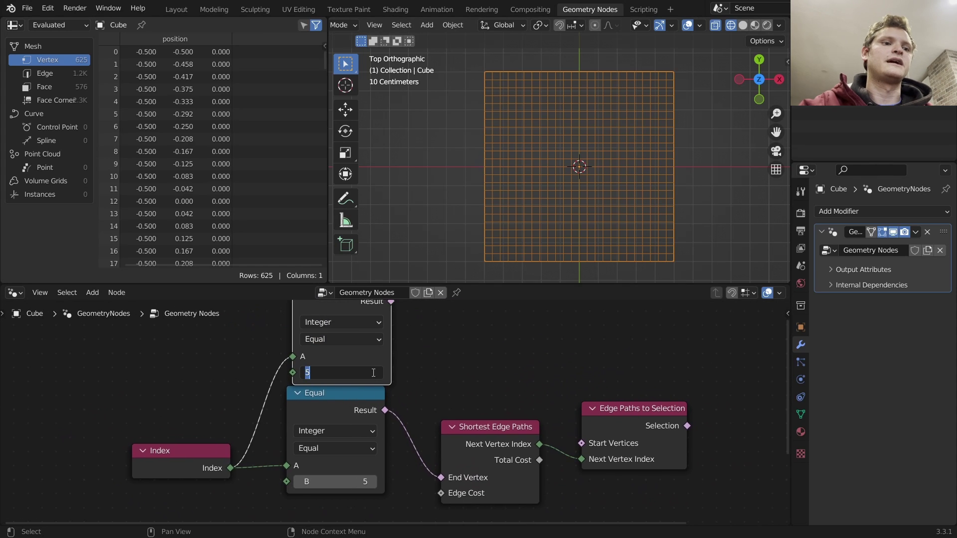
type("25*25")
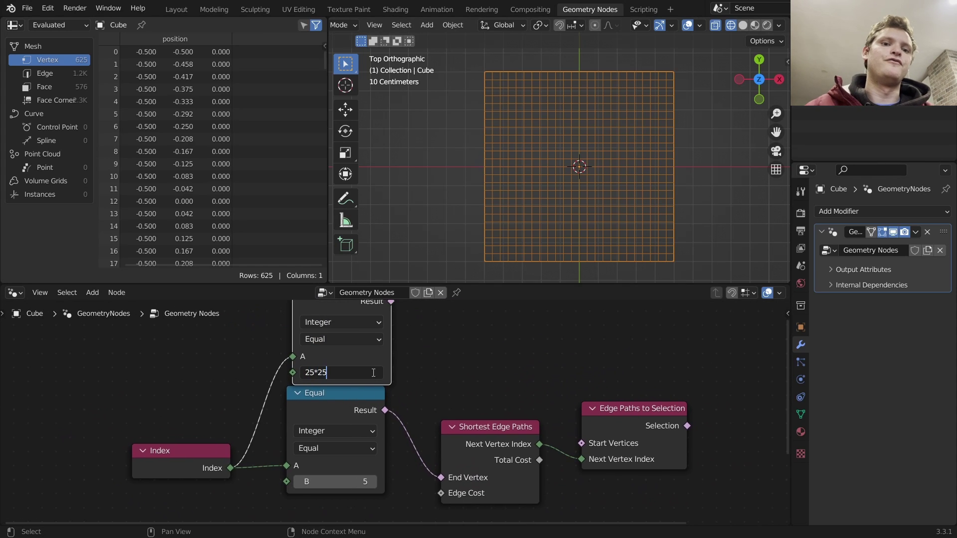
key("Return")
left_click(369, 373)
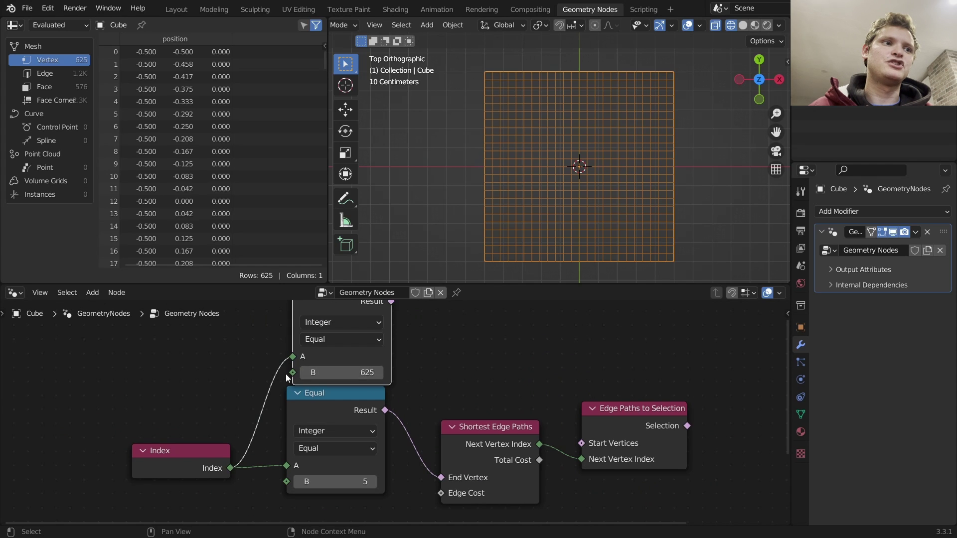
type("620")
key("Return")
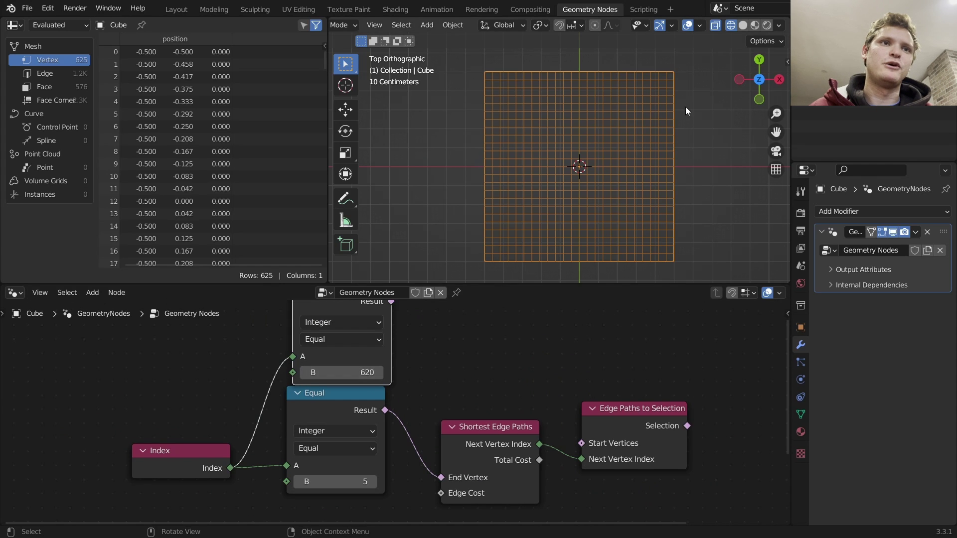
Connect the upper Equal node's Result to Edge Paths to Selection's Start Vertices.
scroll(439, 357, "down", 1)
right_click_drag(384, 336, 545, 424, "alt")
middle_click_drag(586, 484, 454, 376)
key("shift+a")
left_click(409, 271)
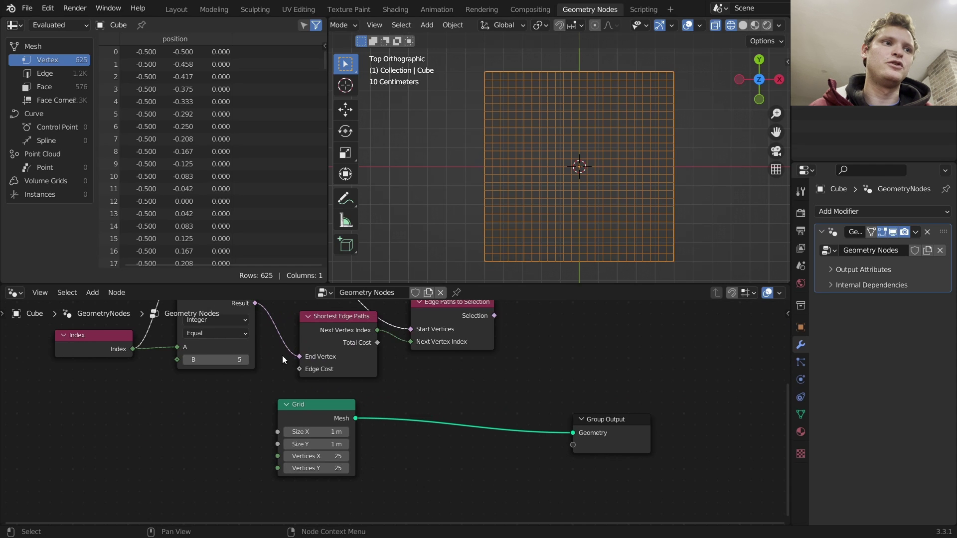
middle_click_drag(282, 355, 436, 433)
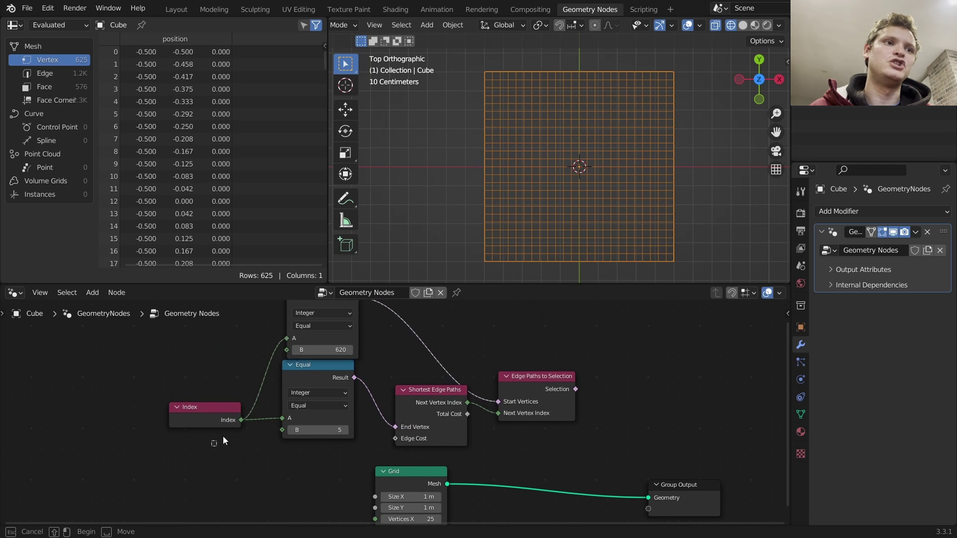
middle_click_drag(579, 464, 493, 396)
scroll(493, 391, "up", 1)
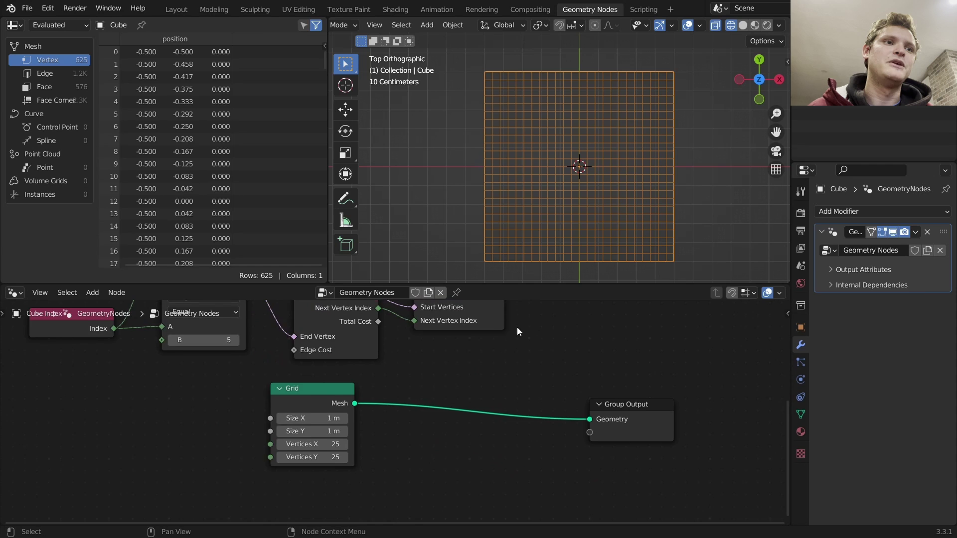
middle_click_drag(516, 327, 513, 388)
left_click_drag(499, 354, 526, 339)
key("Escape")
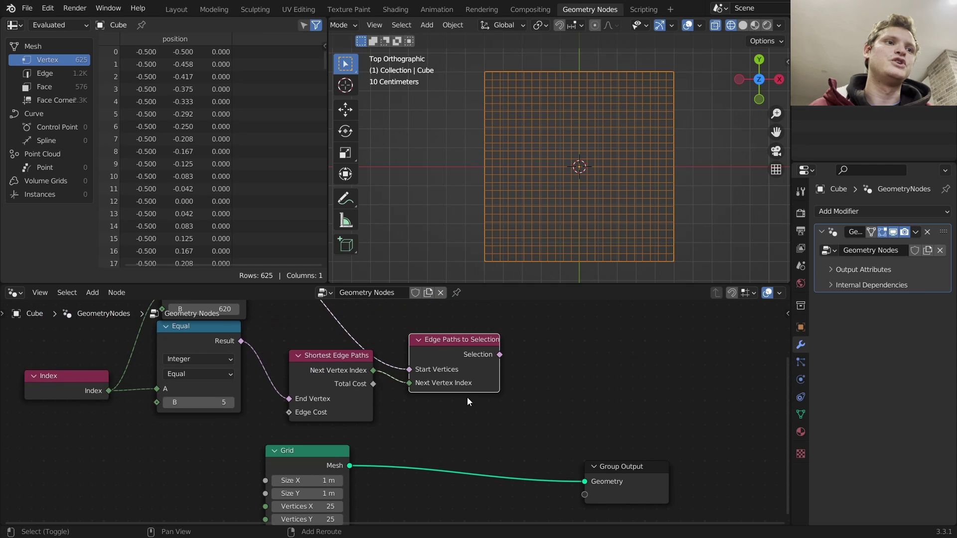
Insert a Separate Geometry node between Grid and Group Output, and feed its Selection from Edge Paths to Selection.
key("shift+a")
left_click(443, 266)
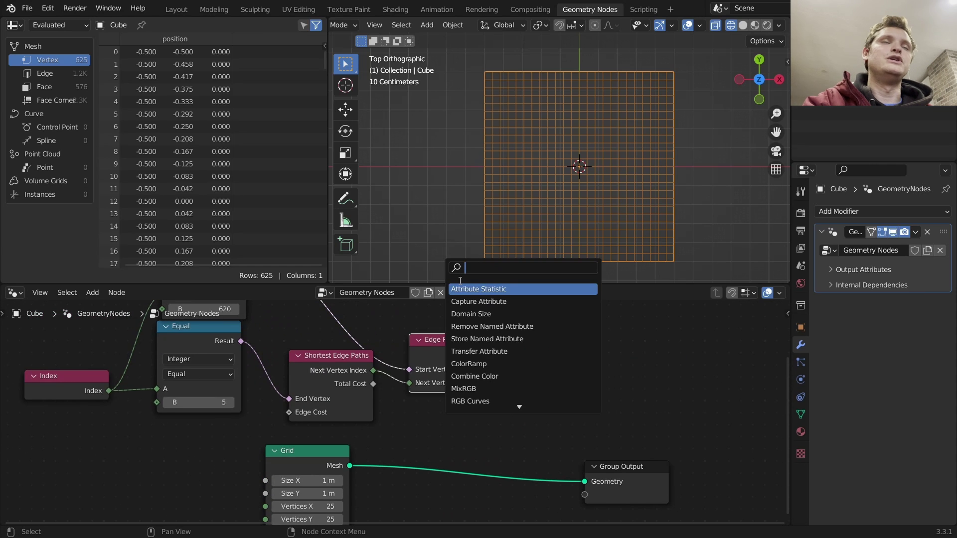
type("separa")
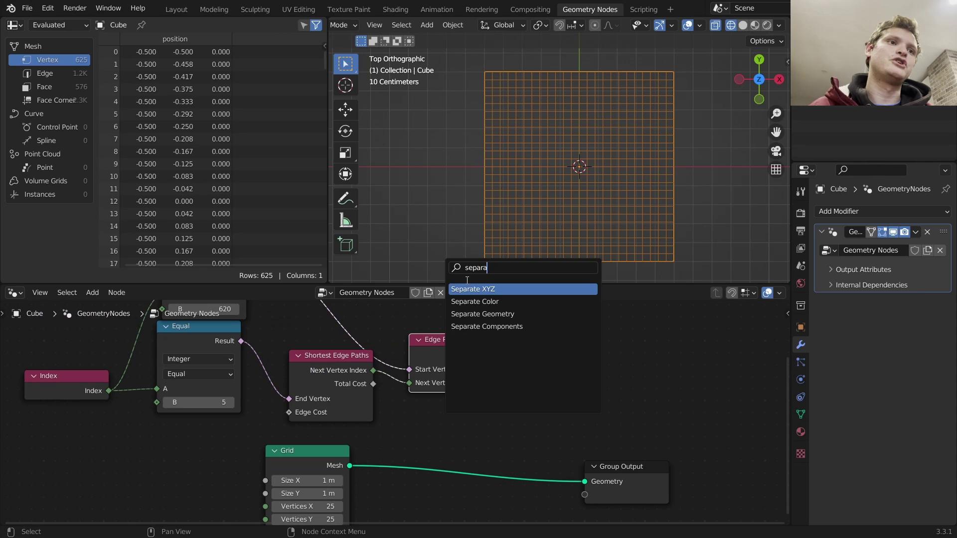
left_click(482, 314)
left_click(448, 448)
right_click_drag(495, 349, 404, 465, "alt")
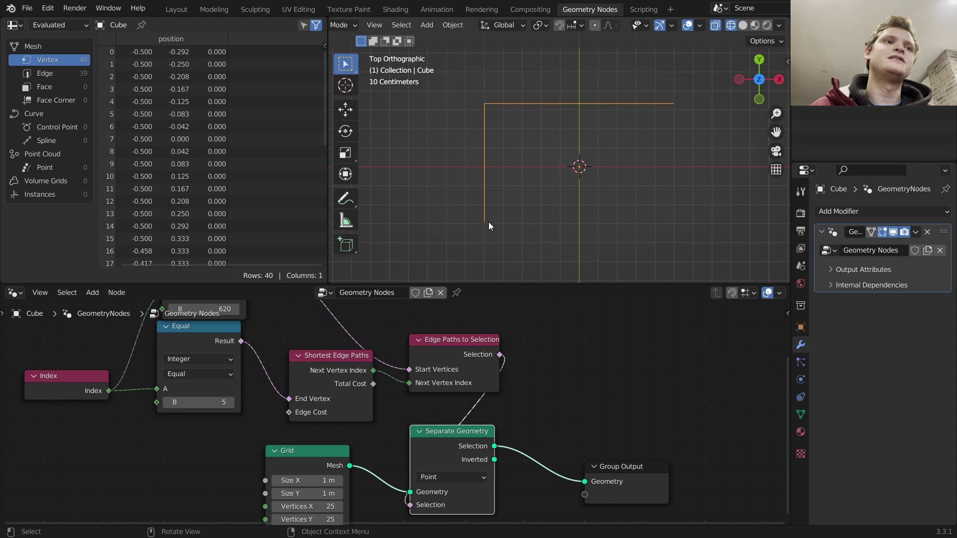
Trace the resulting path from its start to its end with annotation strokes in the viewport and erase them.
key("d")
left_click_drag(484, 215, 482, 218)
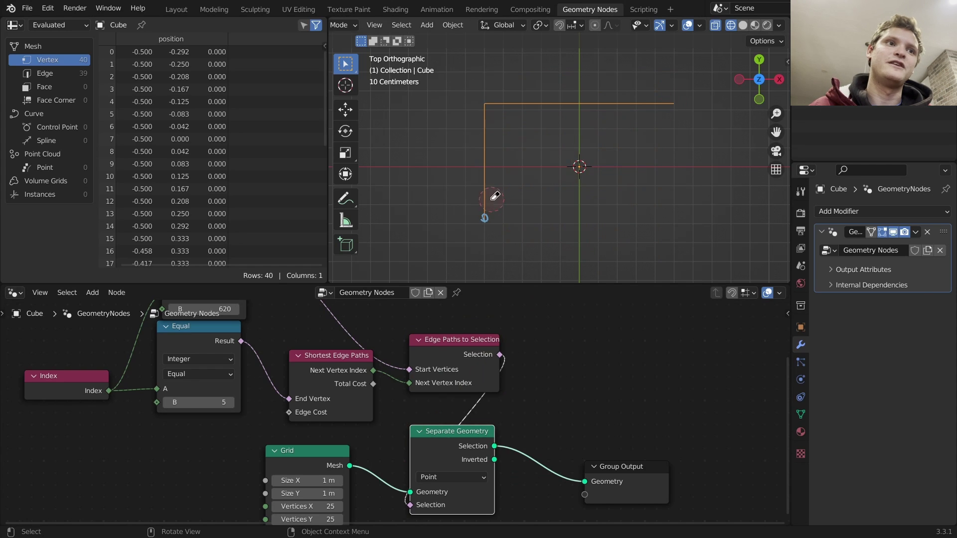
mouse_move(482, 228)
left_mouse_down()
mouse_move(492, 136)
mouse_move(625, 96)
mouse_move(682, 92)
left_mouse_up()
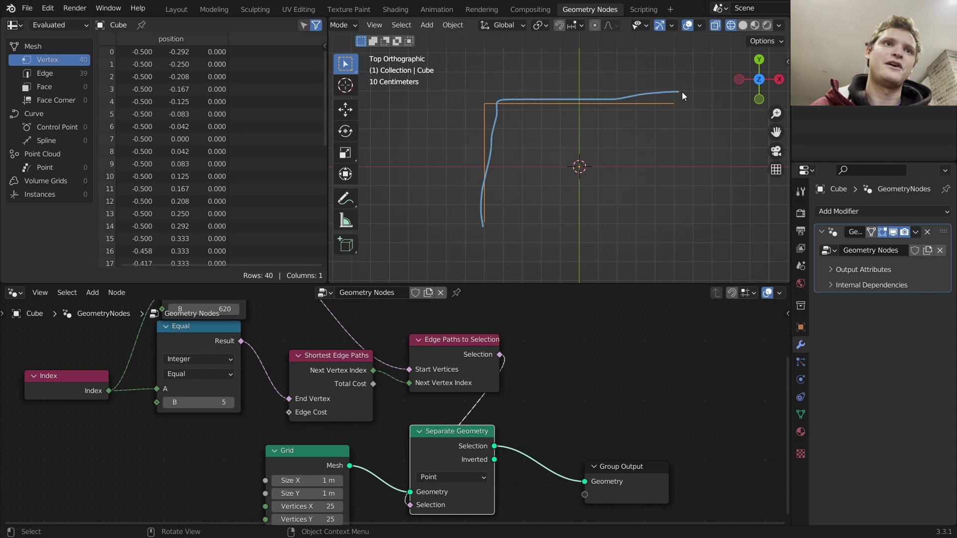
mouse_move(682, 98)
right_mouse_down()
mouse_move(514, 105)
mouse_move(485, 181)
right_mouse_up()
left_click_drag(489, 179, 484, 225, "ctrl")
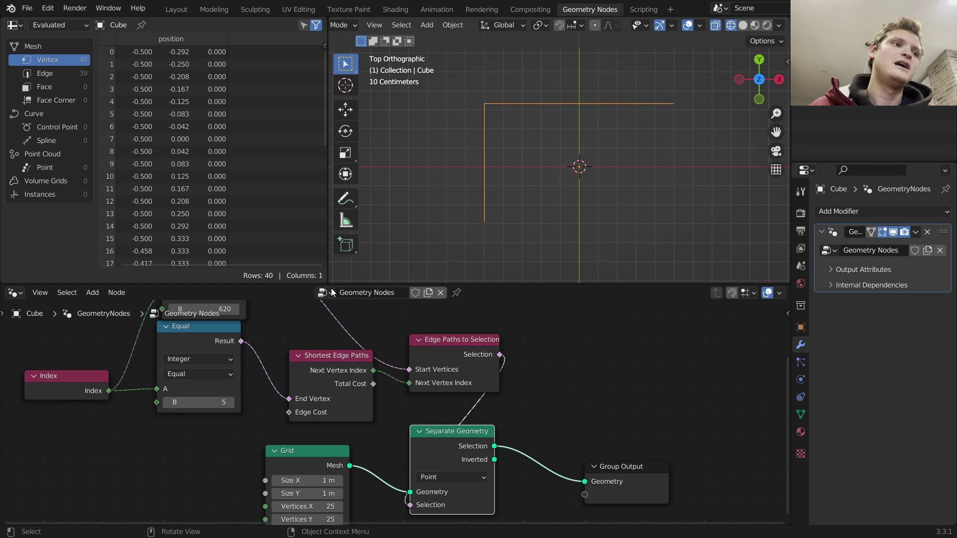
Set the lower Equal node's B value to 12 and mark the path's shortened stretch with an annotation stroke.
middle_click_drag(236, 401, 317, 405)
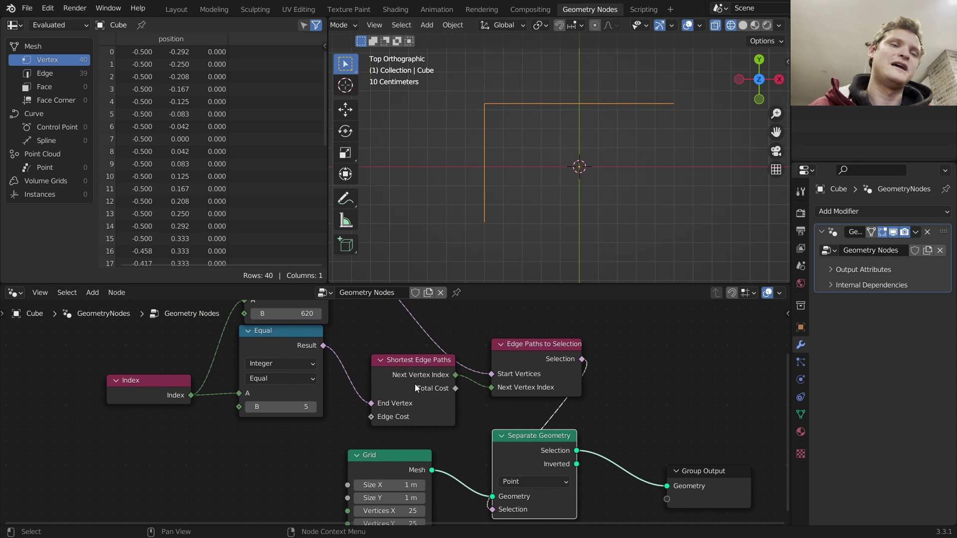
left_click_drag(284, 407, 317, 407)
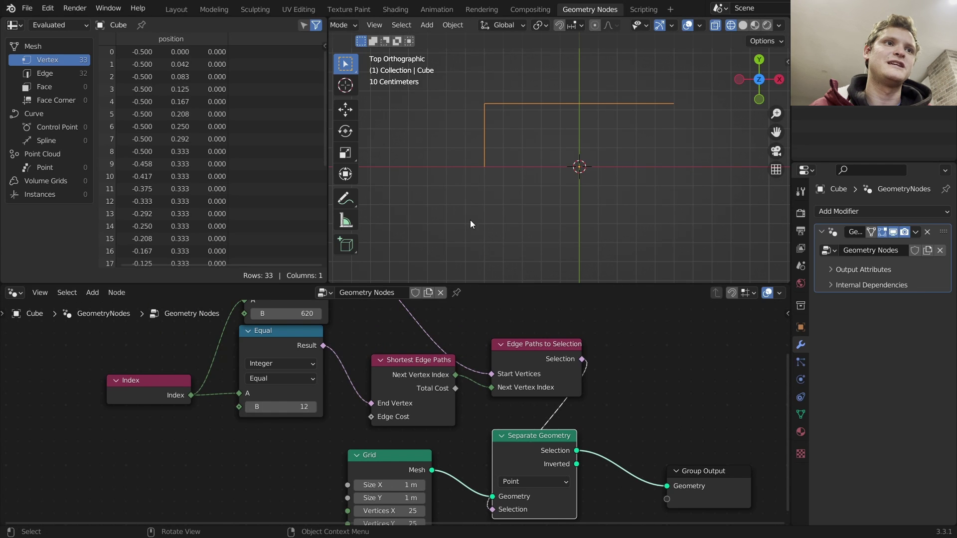
left_click_drag(480, 233, 478, 168)
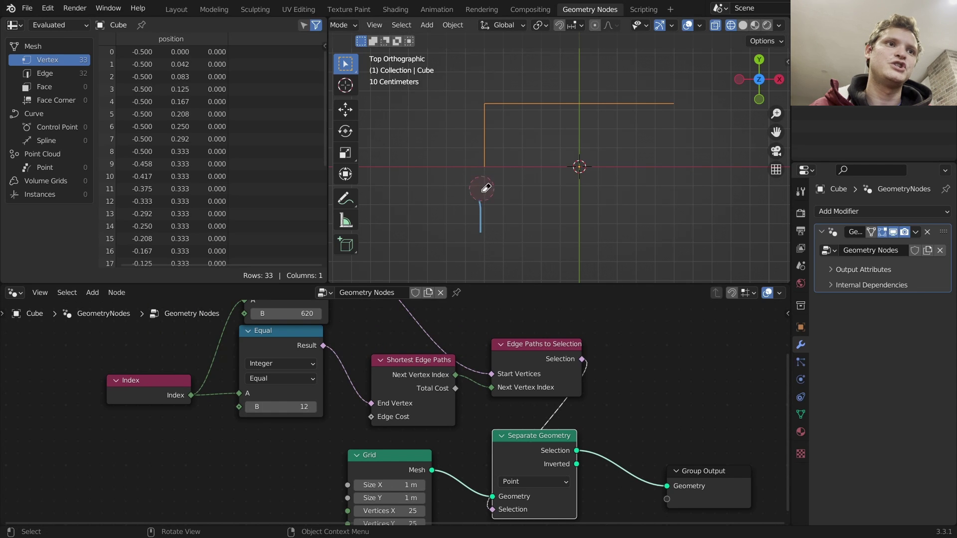
Lower the upper Equal node's B value to 612, and raise it by a few vertices again.
middle_click_drag(280, 366, 285, 406)
left_click_drag(290, 358, 271, 357)
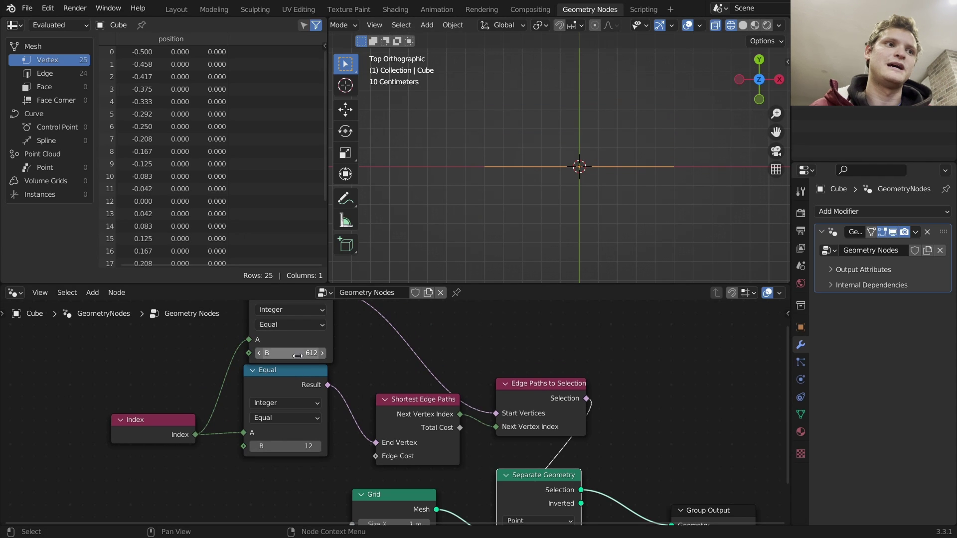
mouse_move(289, 353)
left_mouse_down()
mouse_move(312, 353)
mouse_move(299, 352)
left_mouse_up()
Add a Random Value node below Index and feed its Value into Shortest Edge Paths' Edge Cost.
middle_click_drag(356, 437, 440, 377)
left_click_drag(460, 397, 360, 407)
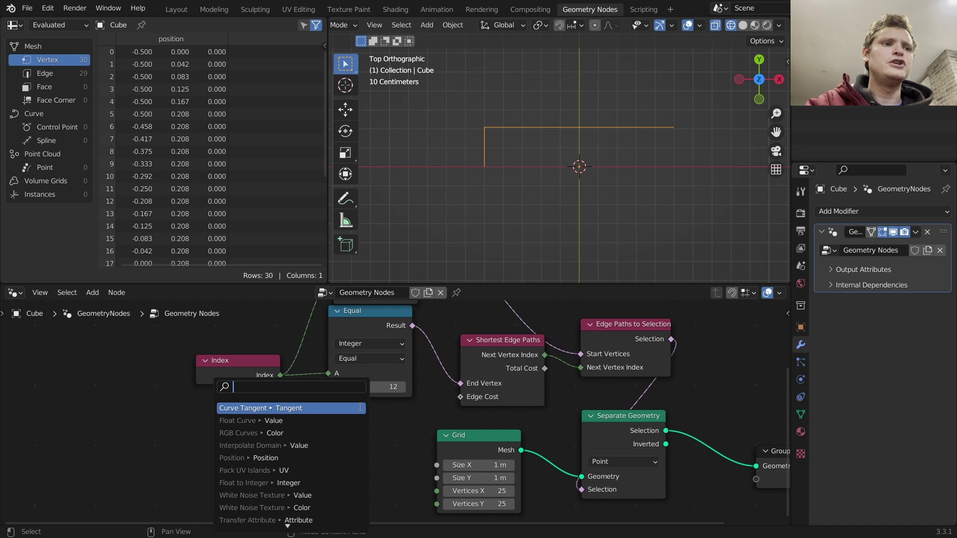
type("random")
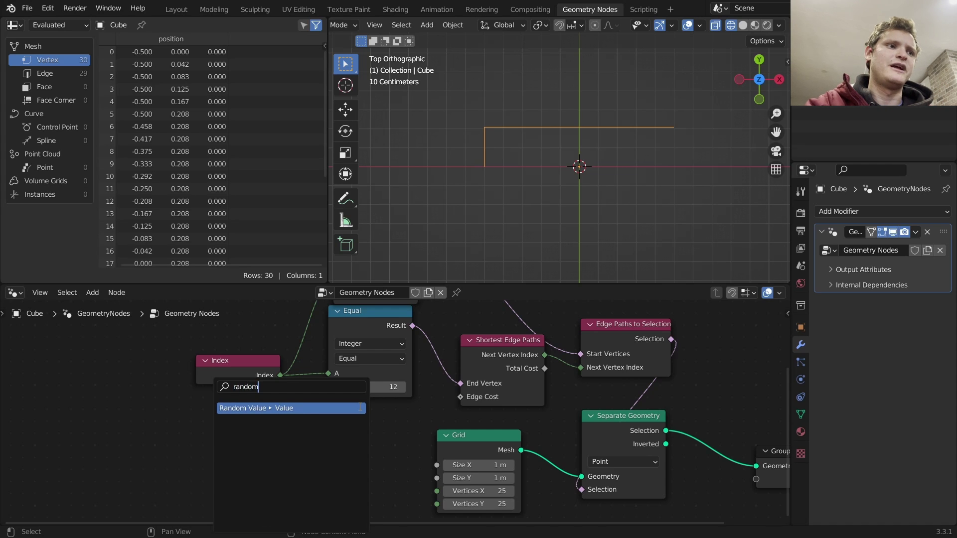
key("Return")
left_click(278, 393)
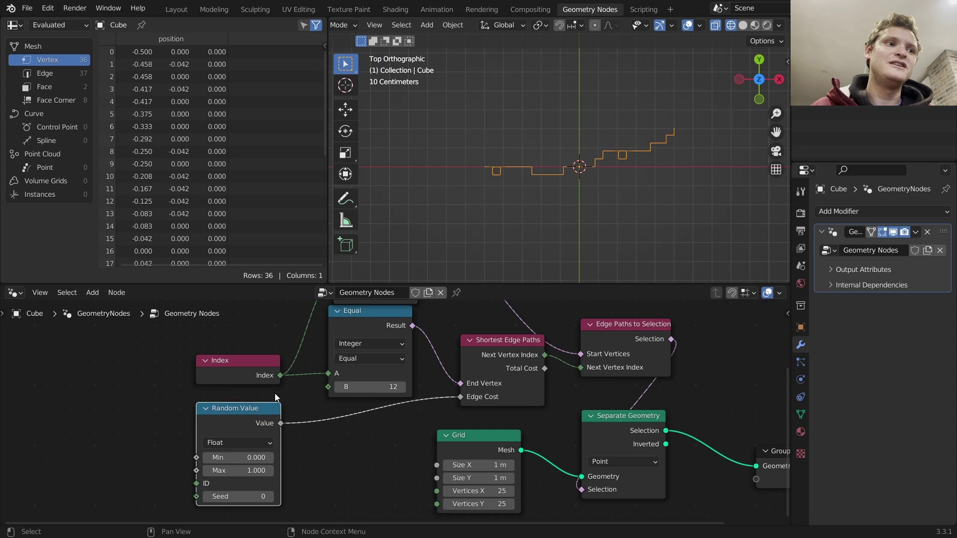
Set the Random Value node's Seed to 1 and the lower Equal node's B value to 10.
left_click(269, 497)
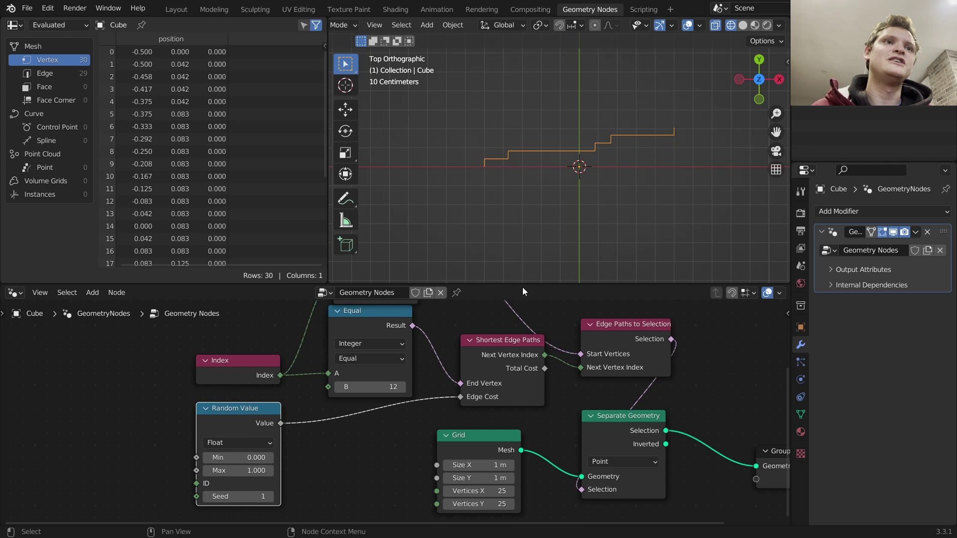
mouse_move(400, 387)
left_mouse_down("shift")
mouse_move(343, 387)
mouse_move(395, 388)
left_mouse_up("shift")
scroll(514, 165, "up", 5)
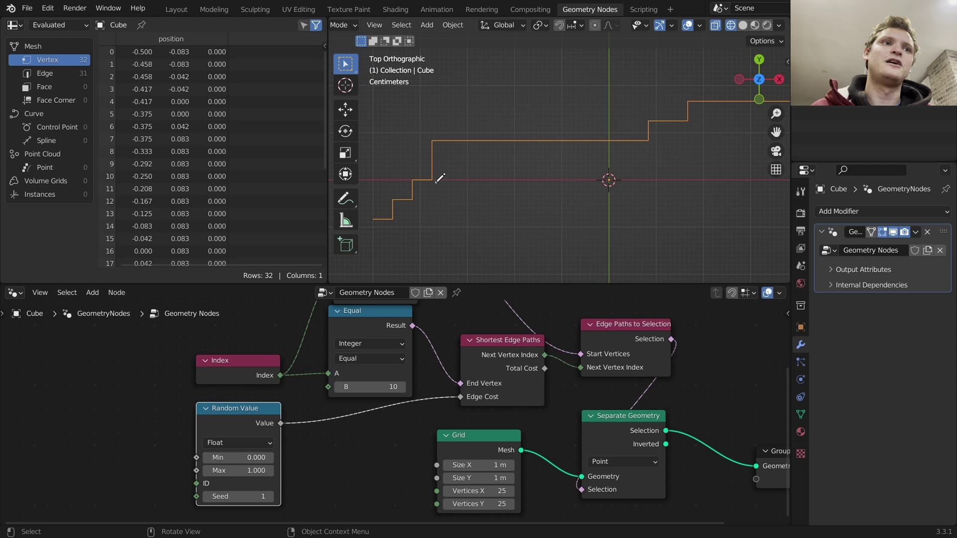
Mark the stretch below the path's long horizontal run with an annotation stroke and erase it.
left_click_drag(436, 182, 611, 184)
mouse_move(611, 185)
right_mouse_down()
mouse_move(433, 179)
mouse_move(432, 150)
mouse_move(433, 195)
right_mouse_up()
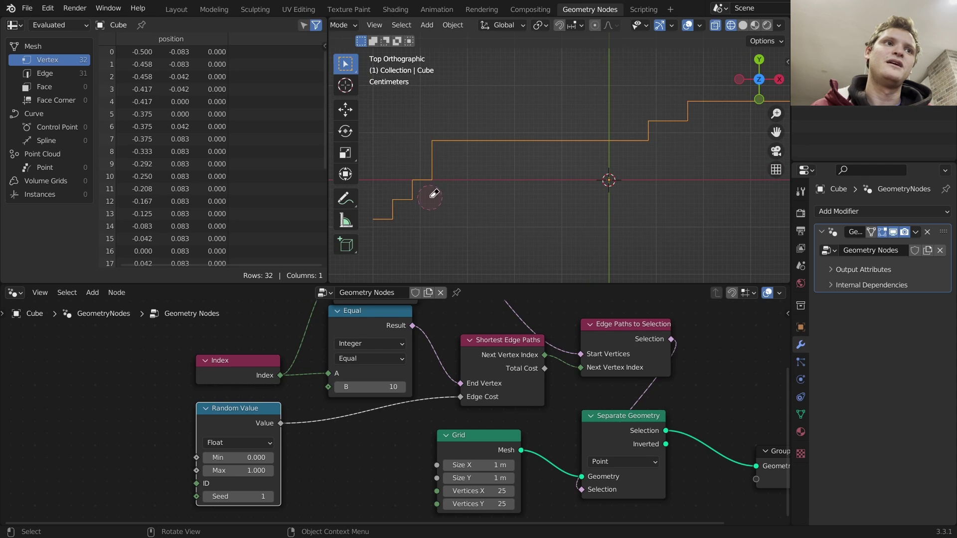
scroll(512, 169, "down", 3)
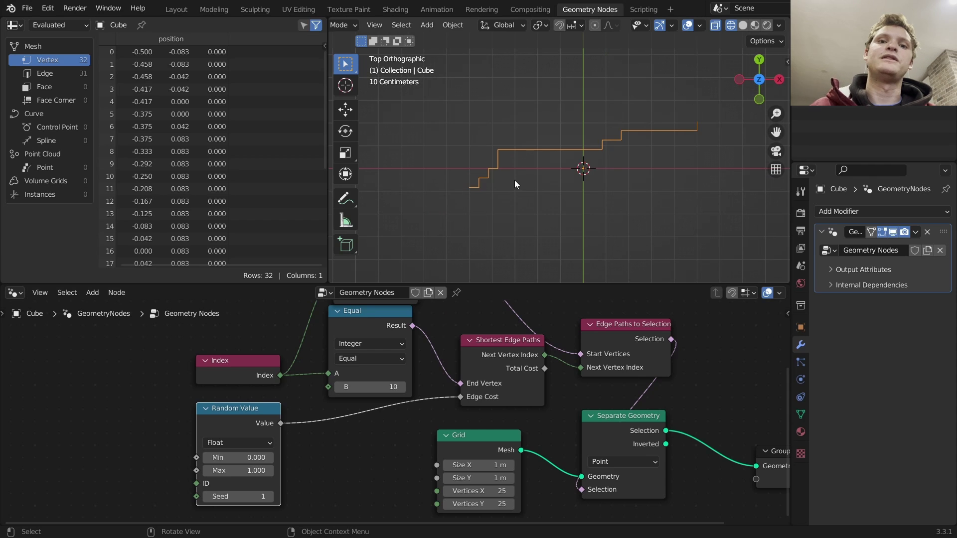
Output the Separate Geometry node's Inverted result, then trace the carved gap with an annotation stroke and erase it.
middle_click_drag(643, 402, 497, 413)
left_click(497, 413, "alt+shift")
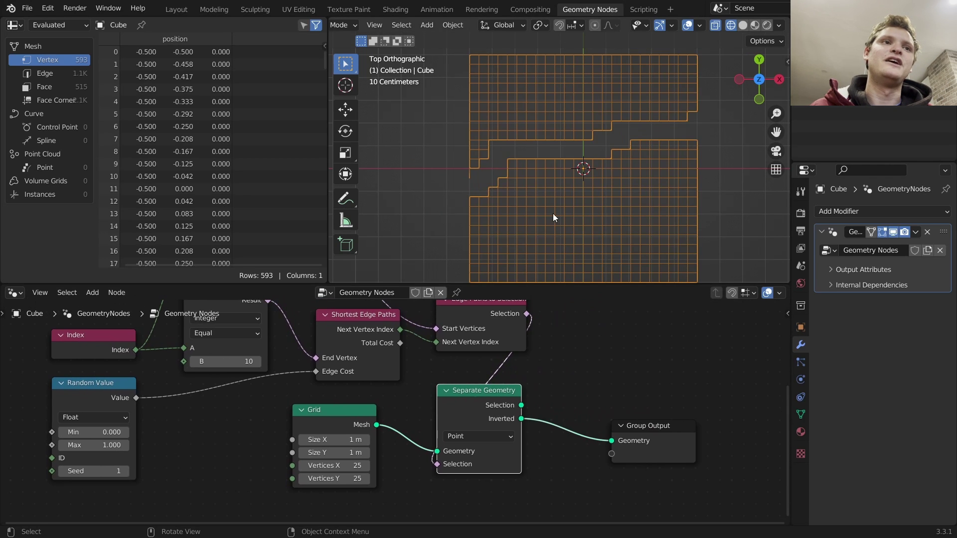
scroll(593, 161, "down", 1)
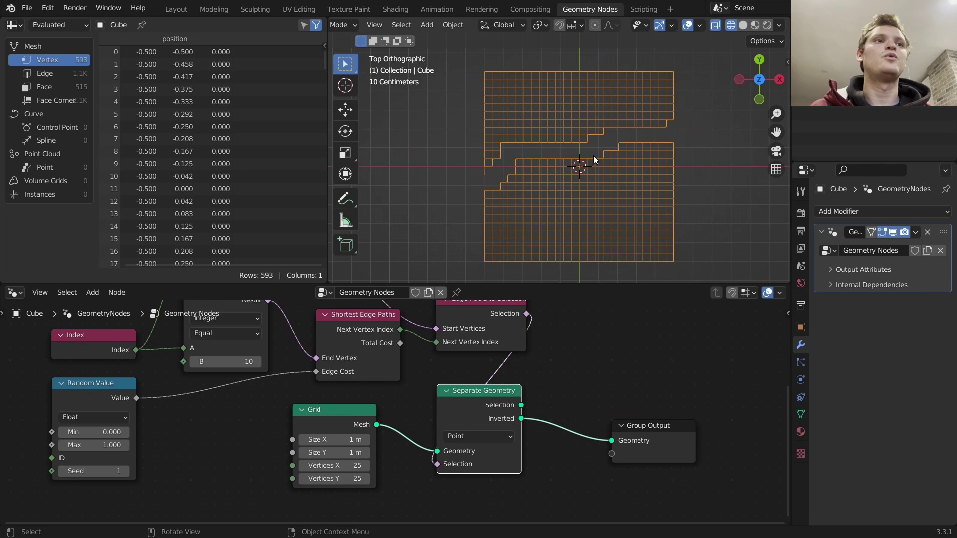
mouse_move(471, 192)
left_mouse_down()
mouse_move(518, 154)
mouse_move(609, 135)
mouse_move(671, 137)
left_mouse_up()
mouse_move(674, 133)
right_mouse_down()
mouse_move(546, 162)
mouse_move(470, 199)
mouse_move(588, 163)
right_mouse_up()
middle_click_drag(481, 466, 389, 433)
key("shift+d")
left_click(521, 429)
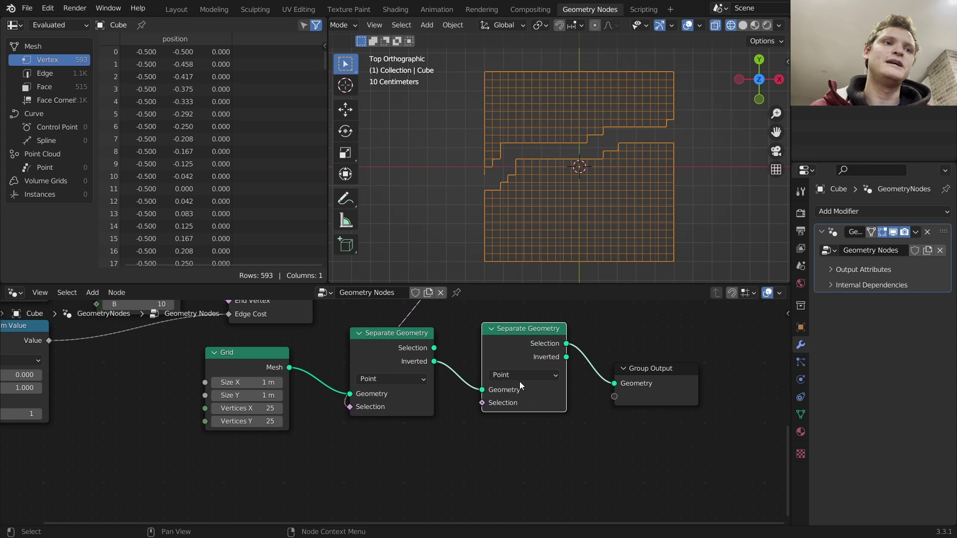
middle_click_drag(488, 373, 534, 360)
key("ctrl+x")
Try the Edge and Face domains on the Separate Geometry node and return it to Point.
left_click(424, 388)
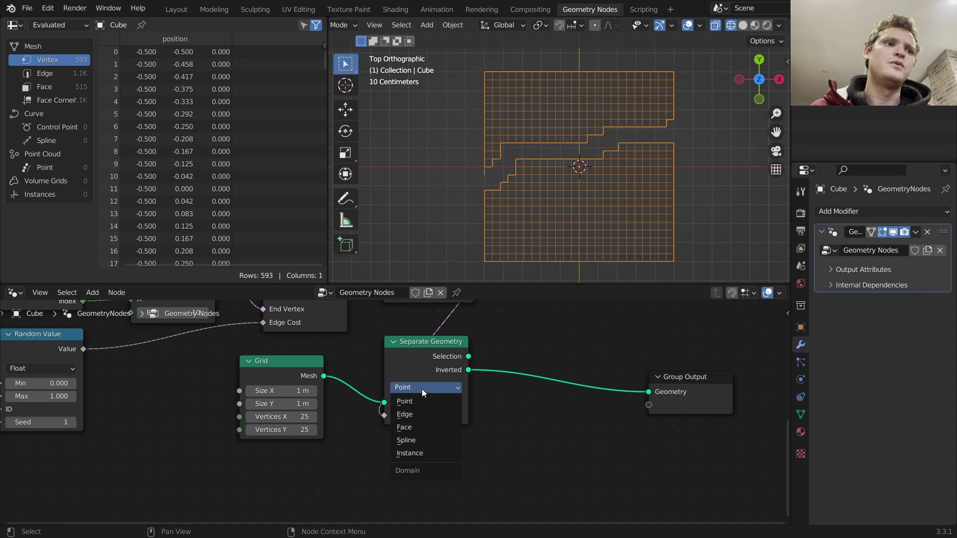
left_click(408, 414)
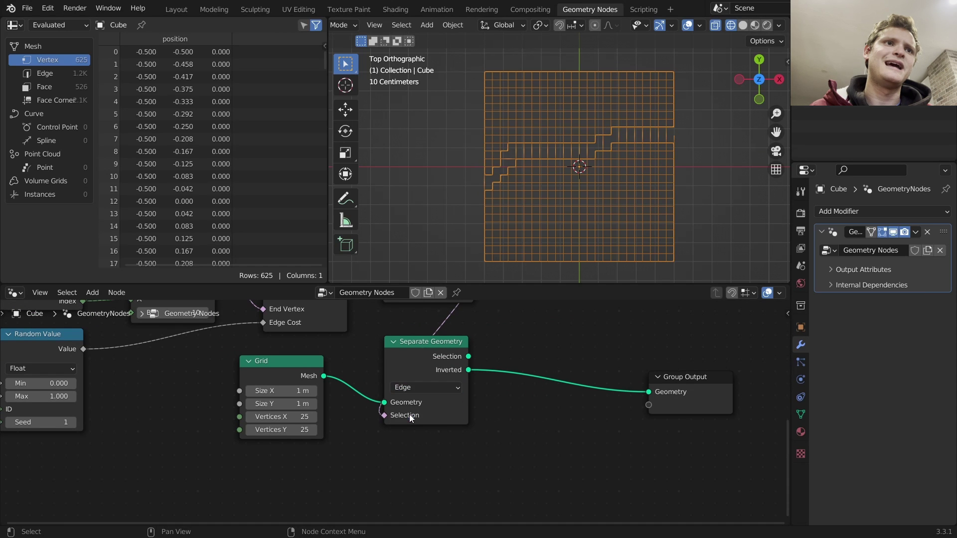
left_click(410, 389)
left_click(408, 423)
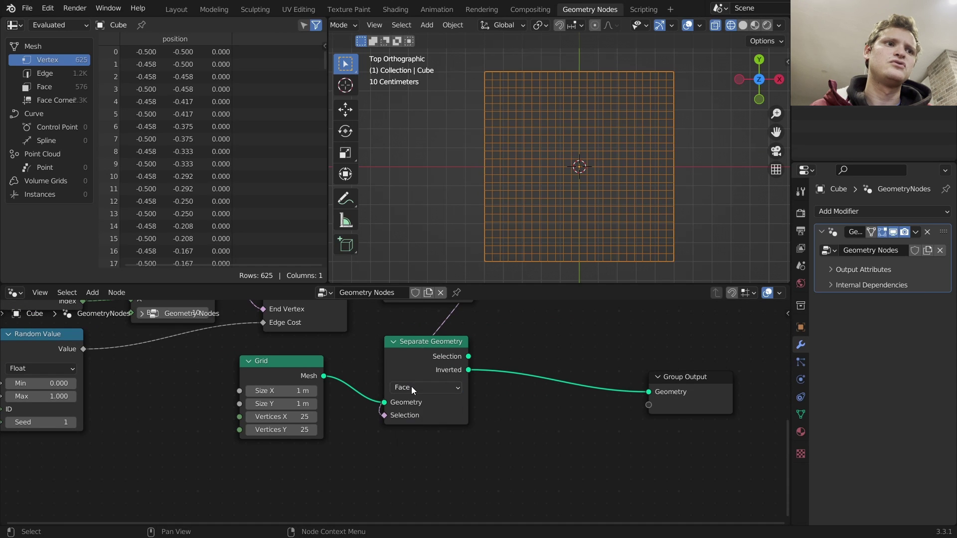
left_click(411, 387)
left_click(411, 401)
left_click(426, 389)
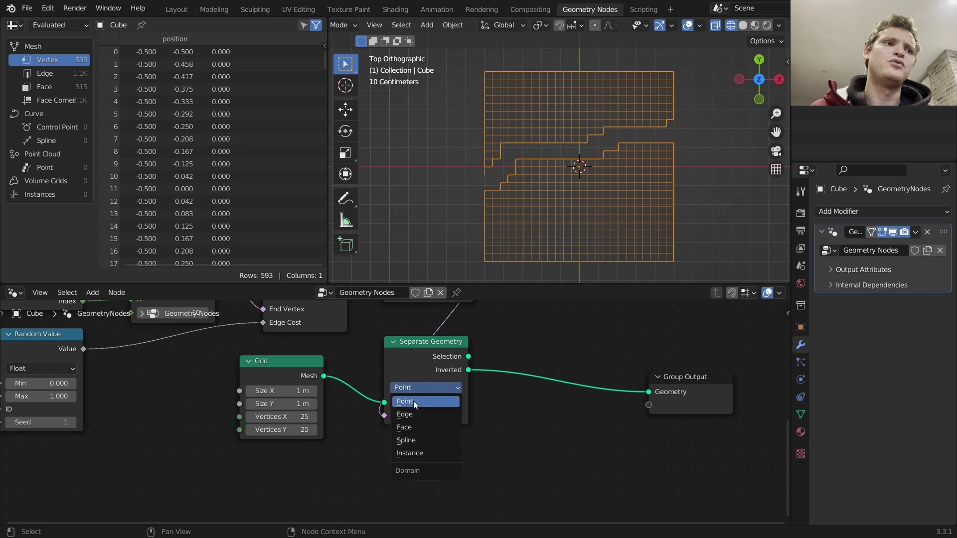
left_click(413, 401)
left_click(426, 386)
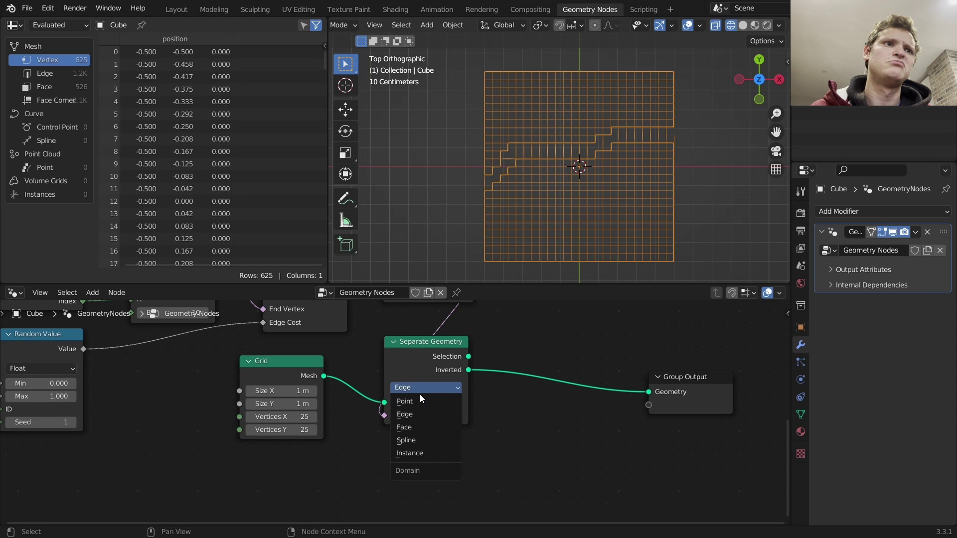
left_click(417, 400)
Duplicate Separate Geometry into the link before Group Output and drive the copy's Selection with a Boolean Random Value node.
key("shift+d")
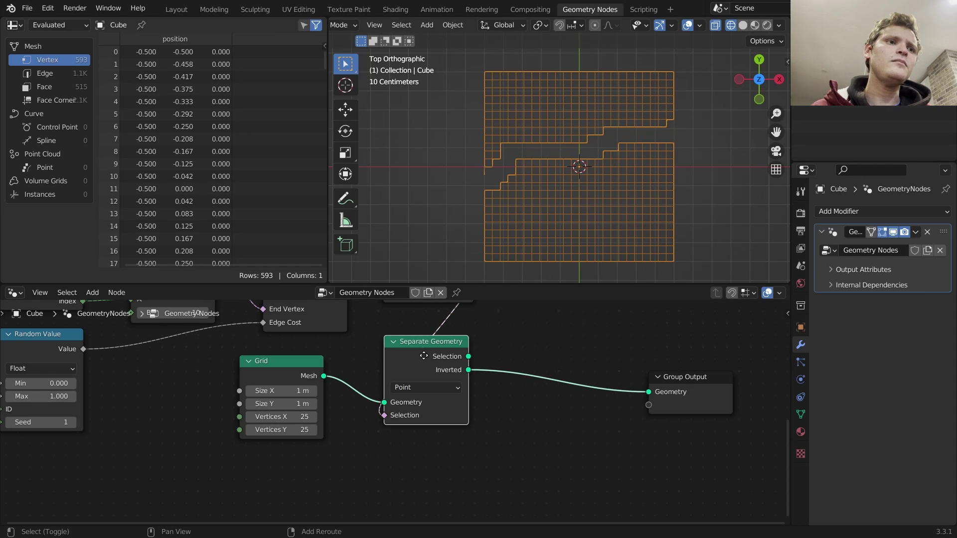
left_click(560, 349)
middle_click_drag(512, 412, 539, 386)
left_click_drag(539, 386, 509, 408)
type("random")
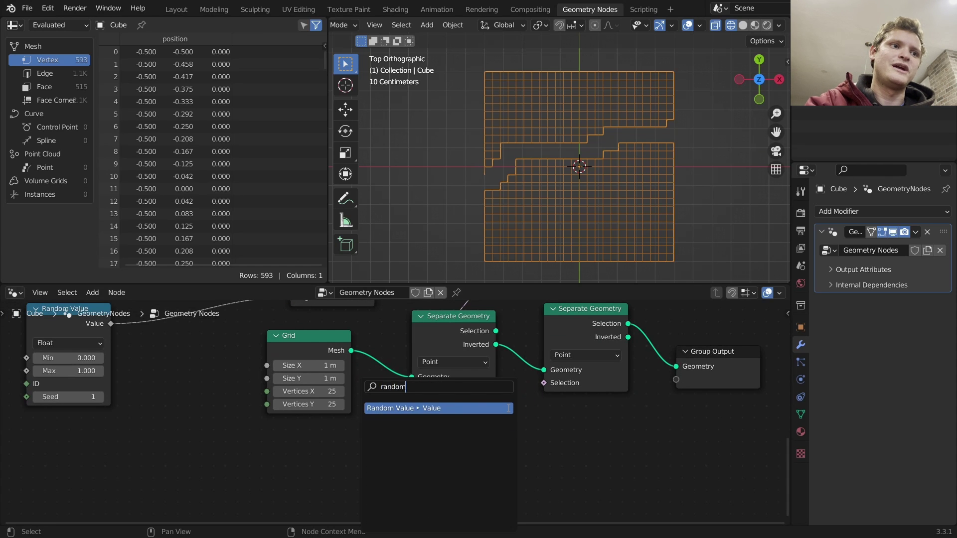
left_click(508, 408)
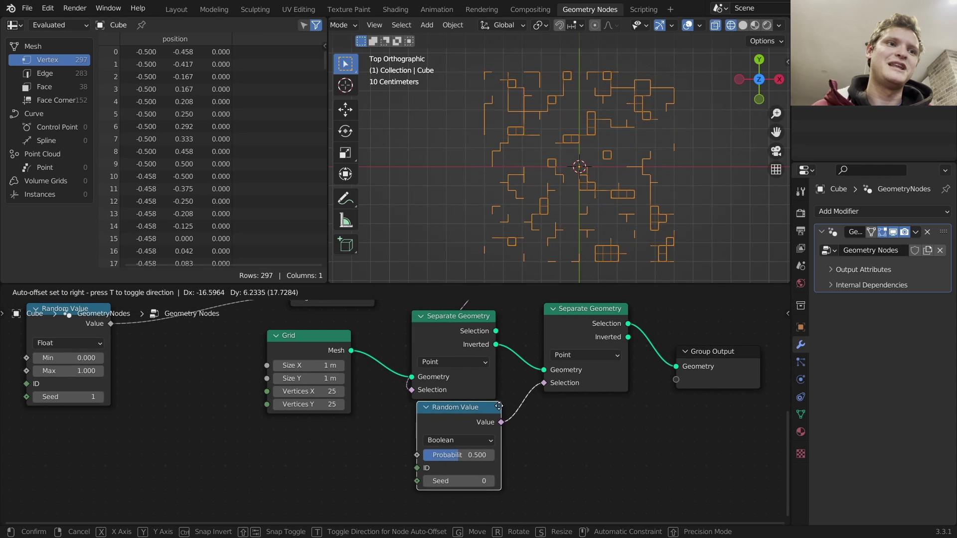
left_click(496, 410)
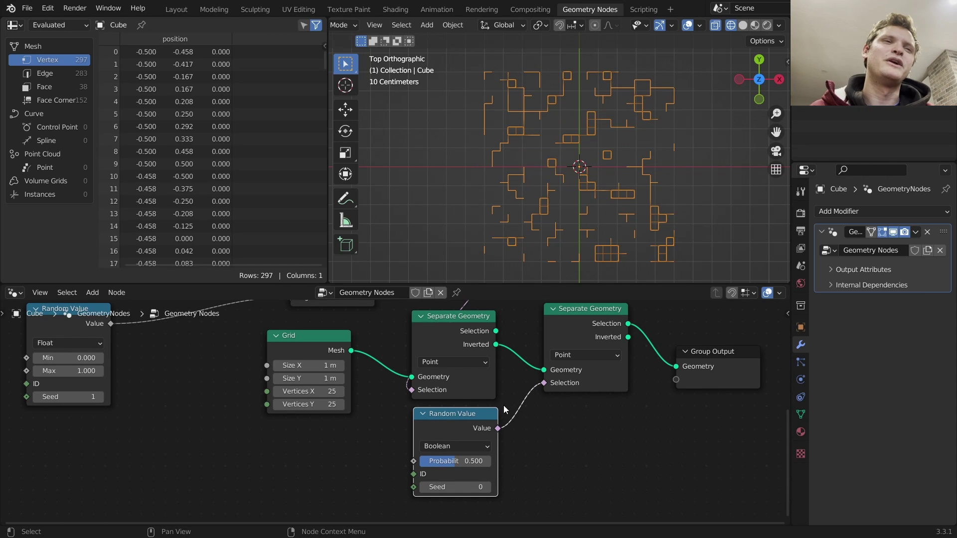
Set the second Separate Geometry node's domain to Face and the Boolean Random Value's Probability to 0.340.
left_click(576, 358)
left_click(564, 399)
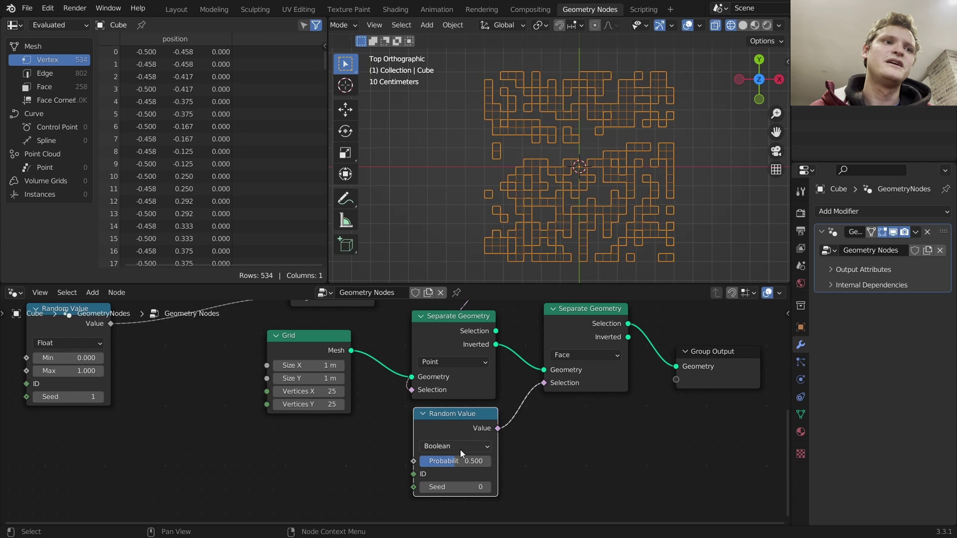
left_click_drag(455, 461, 443, 461)
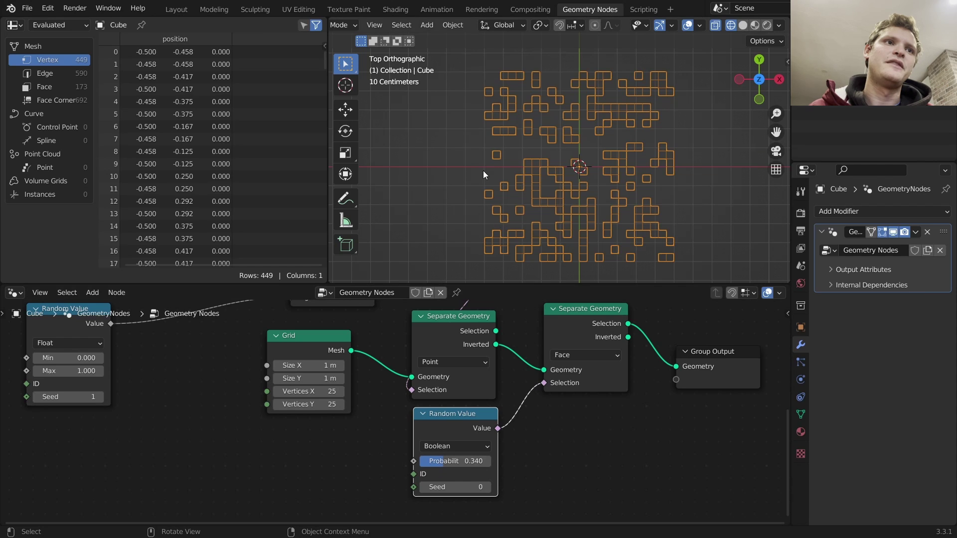
Sketch an annotated route from the maze's left edge through the centre to its bottom edge and erase it.
mouse_move(483, 173)
left_mouse_down()
mouse_move(545, 155)
mouse_move(595, 174)
mouse_move(599, 254)
left_mouse_up()
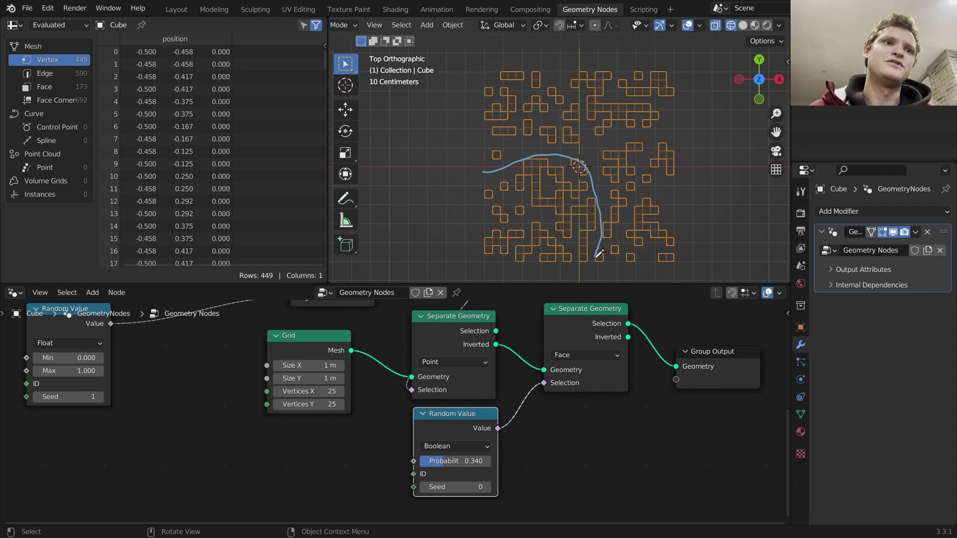
mouse_move(599, 254)
right_mouse_down()
mouse_move(588, 171)
mouse_move(528, 157)
mouse_move(494, 174)
mouse_move(572, 157)
right_mouse_up()
middle_click_drag(552, 354, 551, 327)
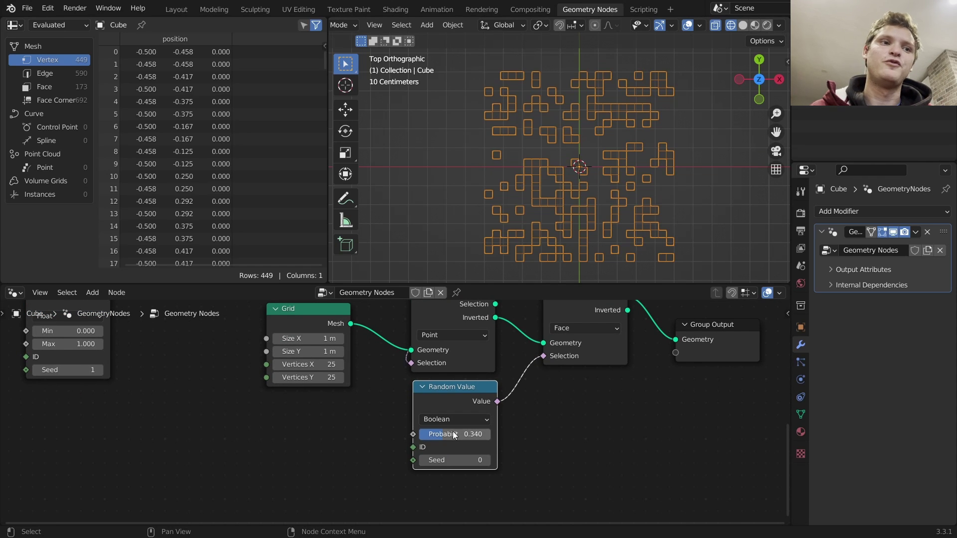
middle_click_drag(560, 362, 530, 417)
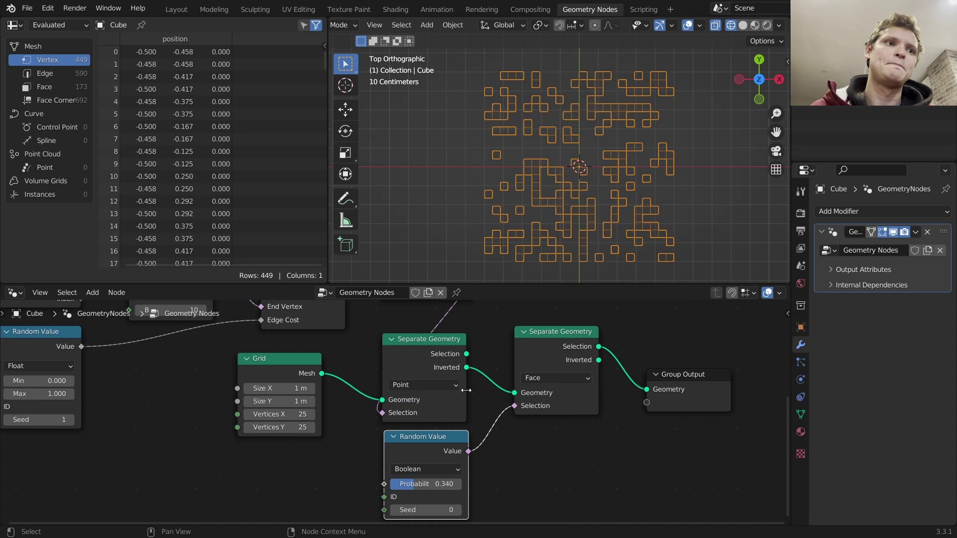
Preview the Grid, the first Separate Geometry and the second Separate Geometry outputs in turn.
scroll(375, 367, "down", 2)
left_click(332, 388, "ctrl+shift")
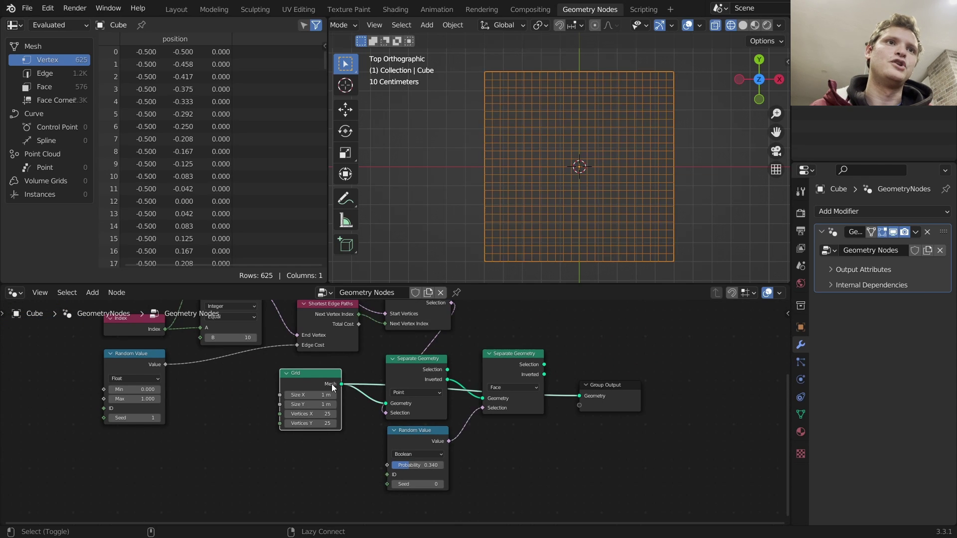
left_click(426, 369, "ctrl+shift")
left_click(510, 365, "ctrl+shift")
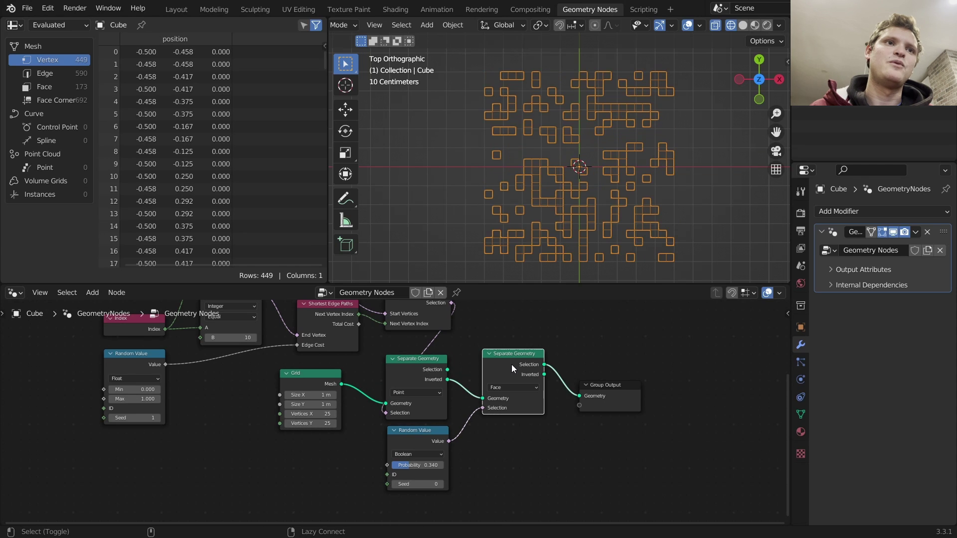
Annotate the carved route across the maze and the openings along its bottom edge, erasing the strokes.
mouse_move(482, 183)
left_mouse_down()
mouse_move(562, 147)
mouse_move(668, 128)
left_mouse_up()
right_click_drag(667, 129, 474, 184)
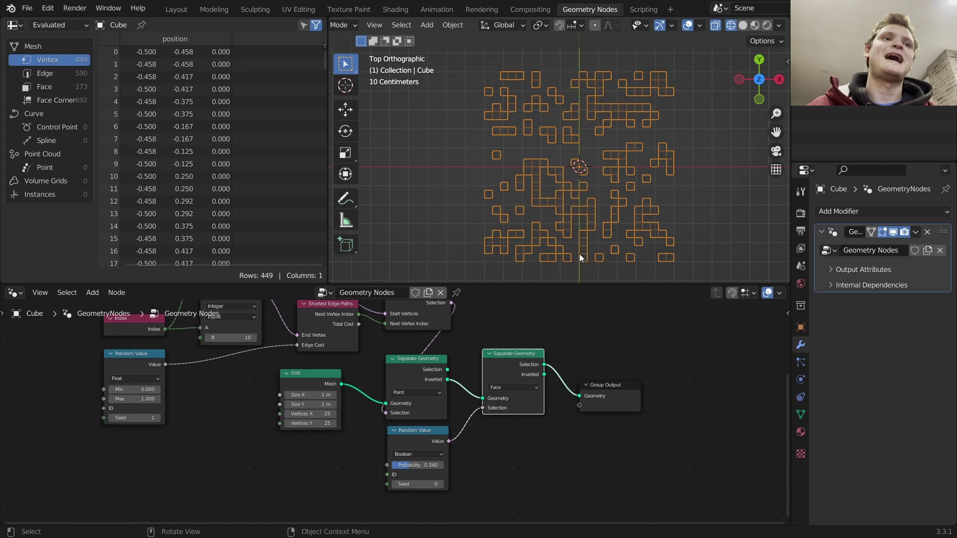
left_click_drag(591, 256, 588, 265)
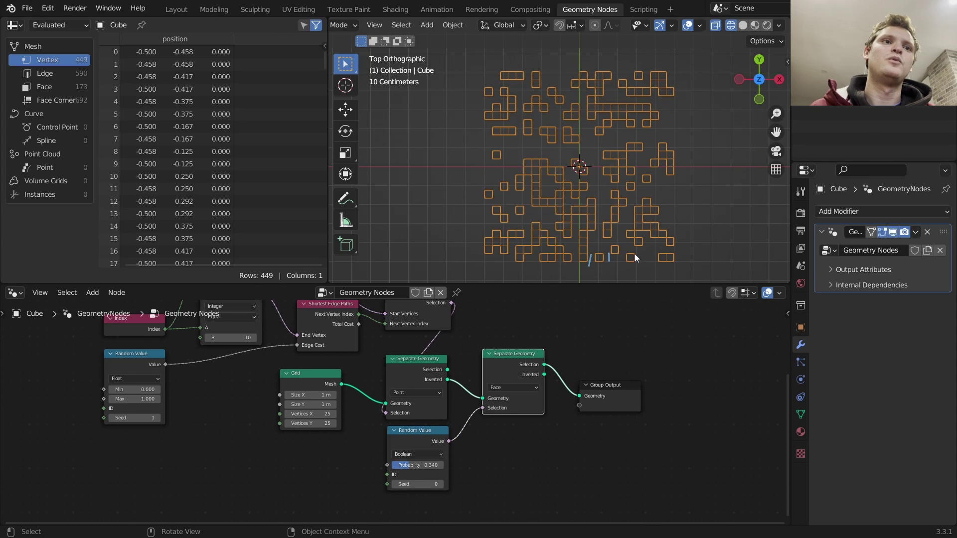
right_click_drag(652, 256, 581, 255)
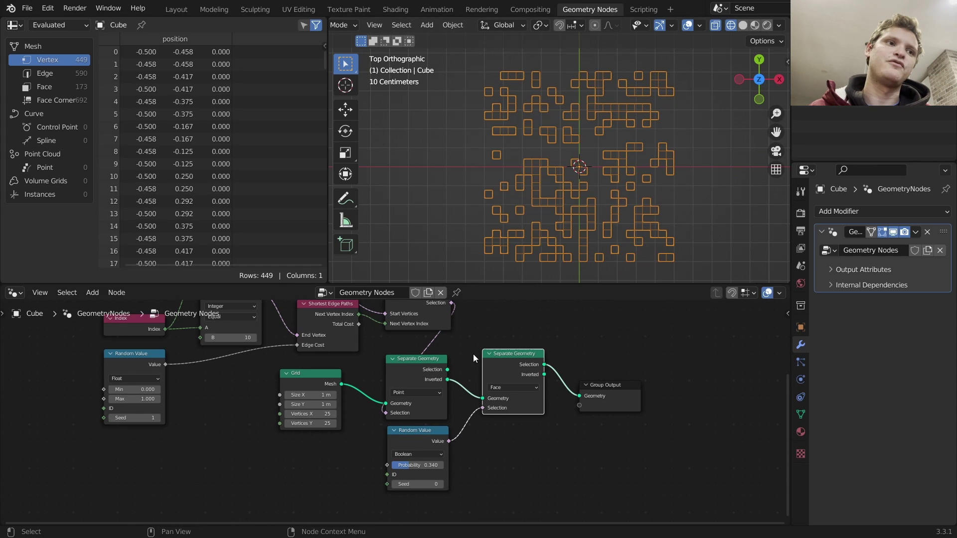
Move the Grid node further away from the first Separate Geometry node to make room between them.
middle_click_drag(394, 410, 540, 370)
scroll(513, 357, "down", 1)
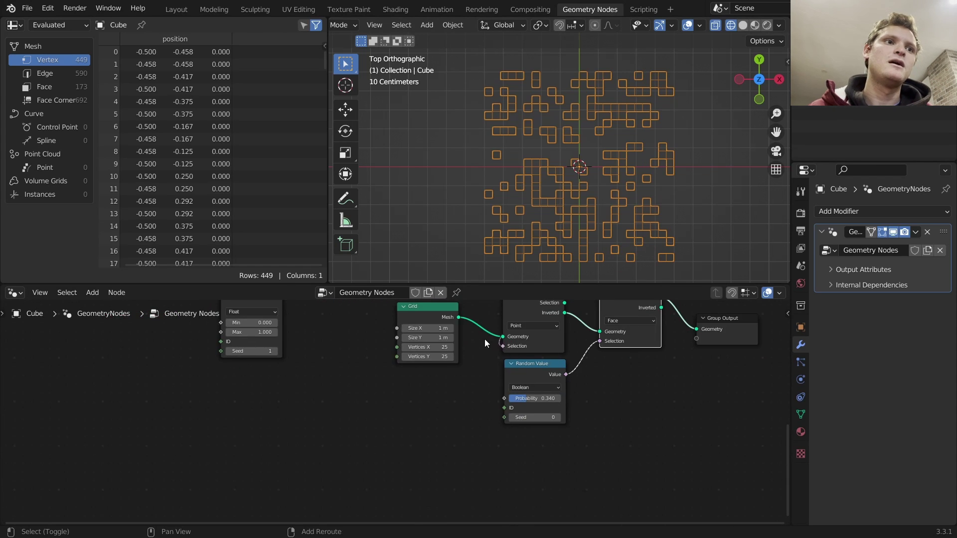
key("shift+a")
scroll(380, 349, "down", 1)
scroll(379, 349, "down", 1)
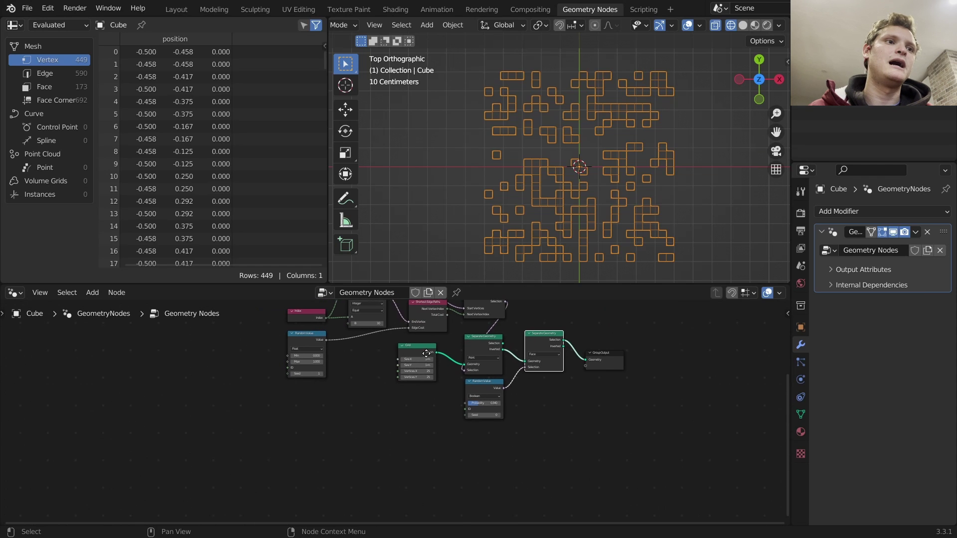
middle_click_drag(380, 349, 403, 339)
left_click_drag(439, 342, 375, 348)
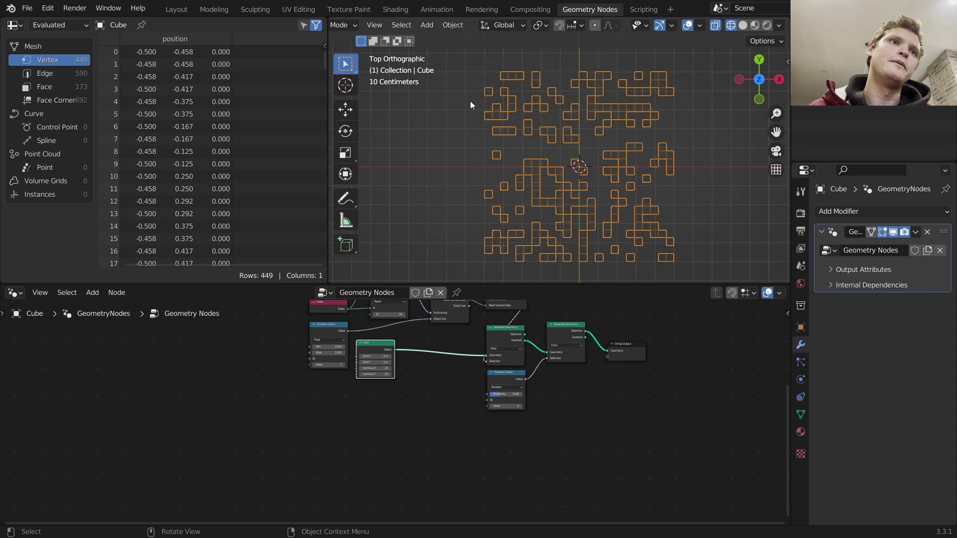
Outline the maze's outer border with an annotation, mark an opening on its left side, and undo both strokes.
mouse_move(482, 97)
left_mouse_down()
mouse_move(482, 249)
mouse_move(664, 252)
mouse_move(686, 150)
mouse_move(677, 75)
mouse_move(492, 68)
left_mouse_up()
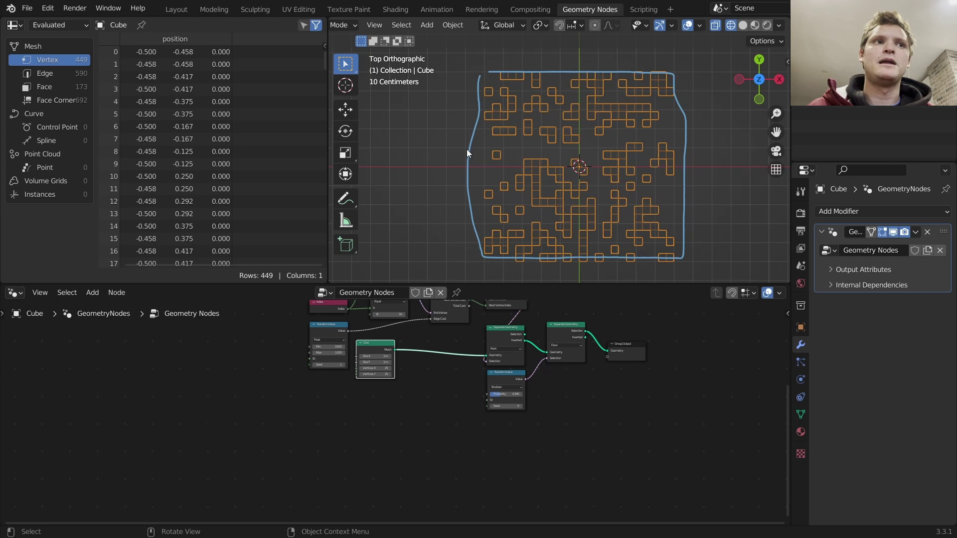
left_click_drag(477, 153, 462, 154)
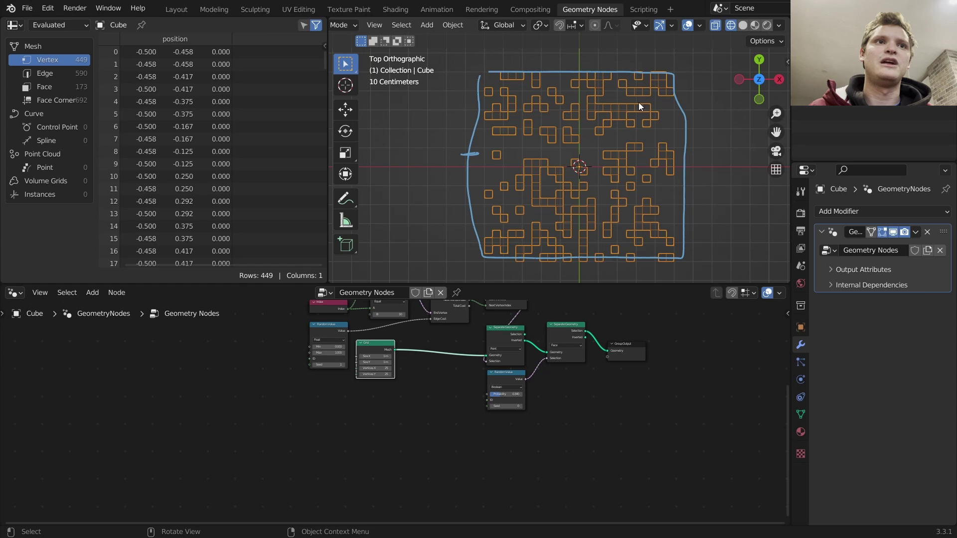
key("ctrl+z")
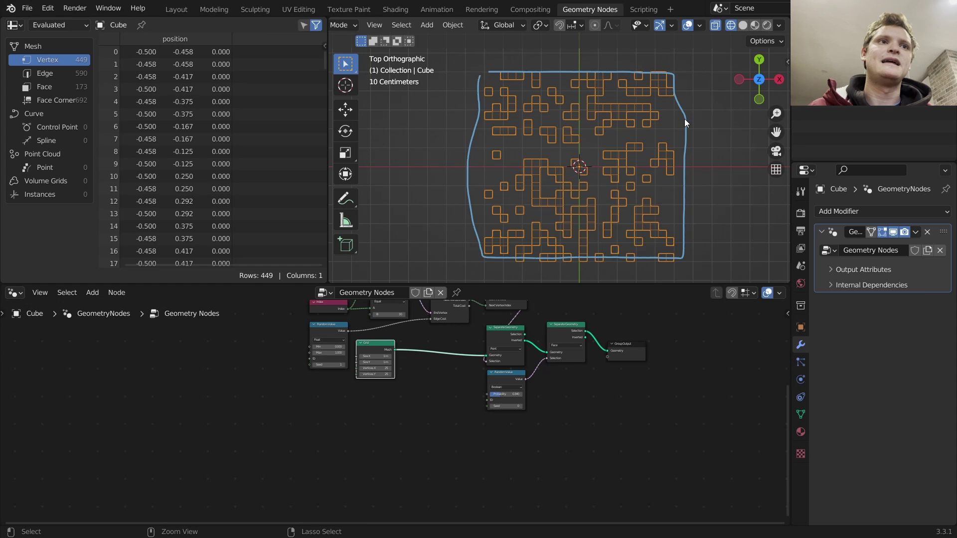
key("ctrl+z")
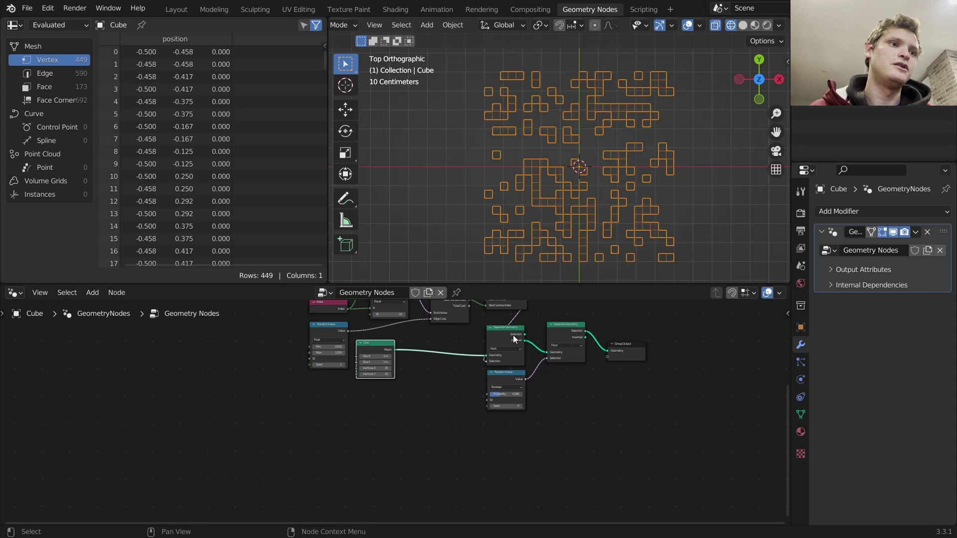
Add a Position node below the Grid node.
scroll(454, 373, "up", 2)
key("shift+a")
left_click(423, 269)
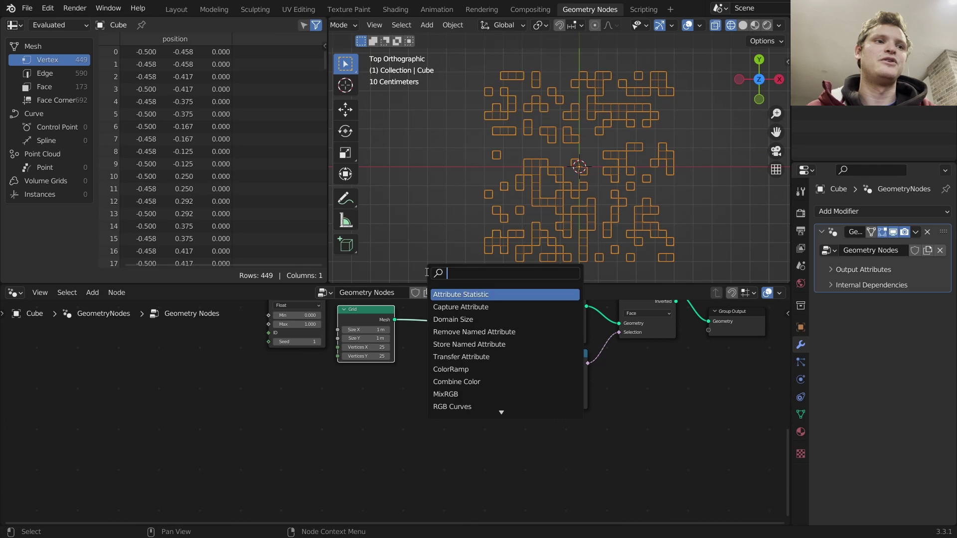
type("po")
key("Down")
key("Return")
left_click(372, 439)
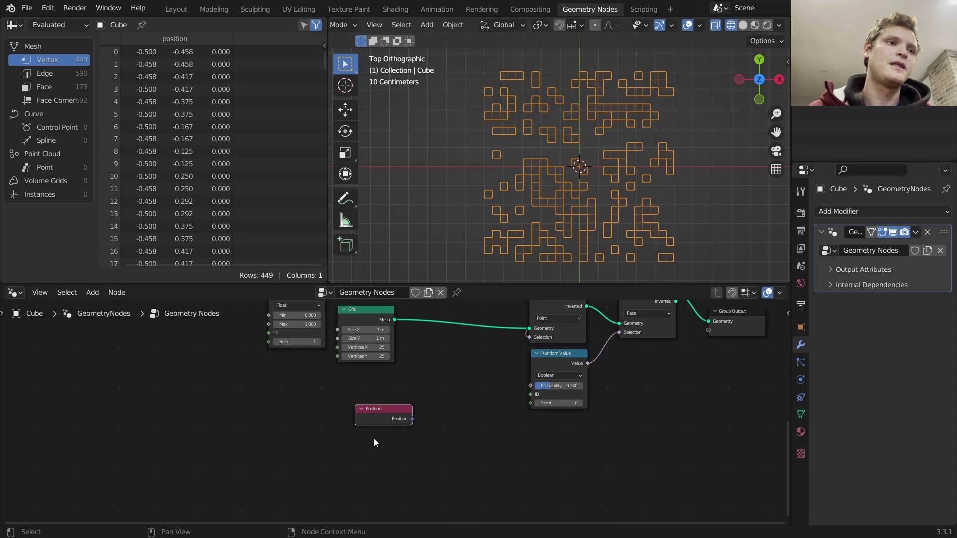
Shift the Position node aside and add a Vector Math node set to Add, fed by Position.
scroll(396, 409, "up", 2)
left_click_drag(395, 409, 270, 413)
key("shift+a")
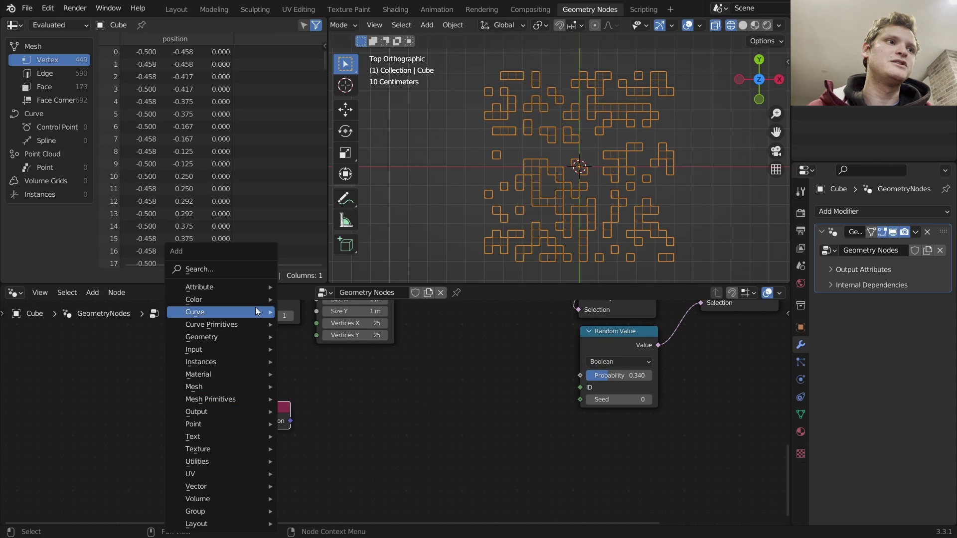
left_click(235, 273)
type("vec")
key("Down")
key("Return")
left_click(347, 414)
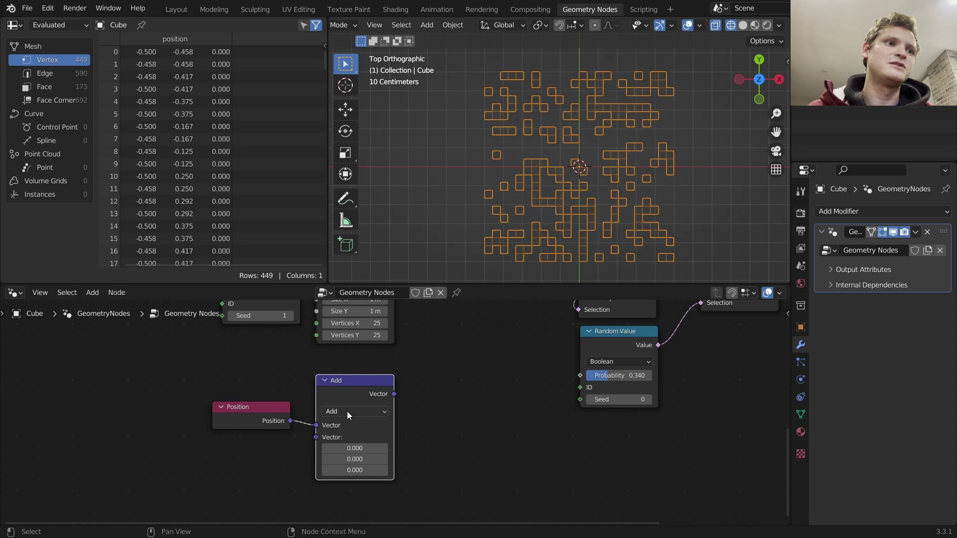
Set the Vector Math node to Absolute and shift it together with the Position node to free up space.
left_click(347, 411)
left_click(417, 381)
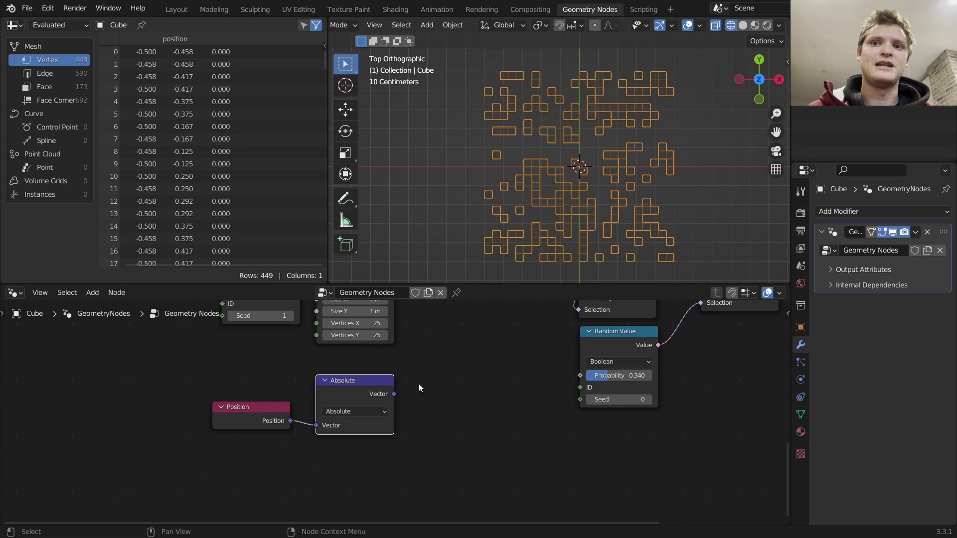
left_click_drag(247, 456, 369, 397)
key("g")
left_click(262, 410)
left_click(356, 397)
Add a Separate XYZ node beside the Absolute node, fed by its vector output.
key("shift+a")
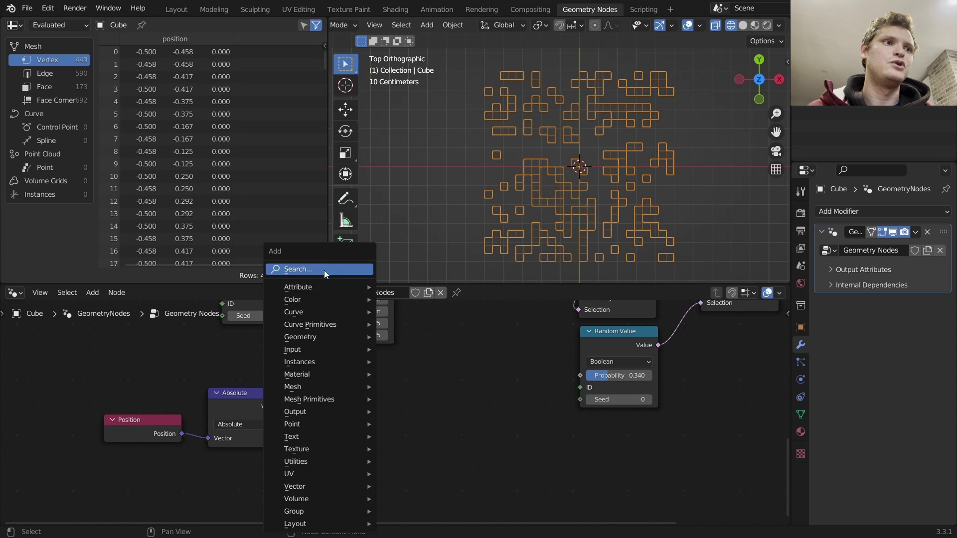
left_click(323, 271)
type("sep")
key("Return")
left_click(334, 430)
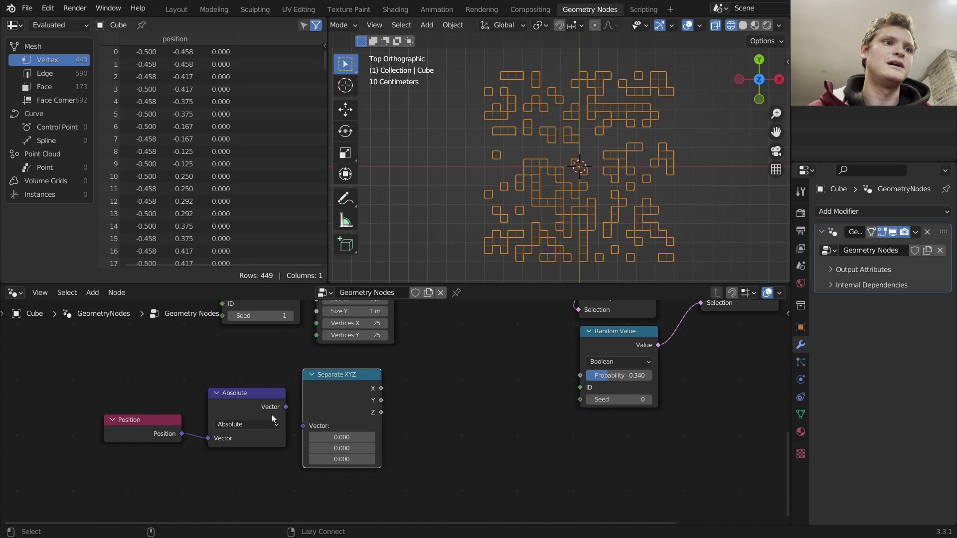
left_click_drag(285, 406, 303, 425)
Add a Math node set to Maximum, fed by the X and Y outputs of Separate XYZ.
key("shift+a")
left_click(367, 268)
type("math")
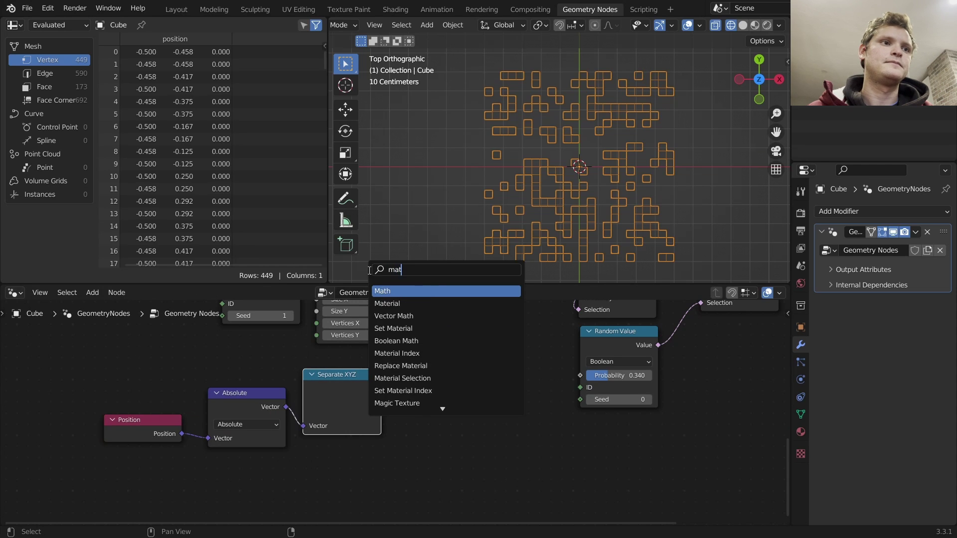
key("Return")
left_click(399, 384)
right_click_drag(373, 396, 398, 405, "alt")
left_click_drag(381, 400, 402, 434)
left_click(444, 374)
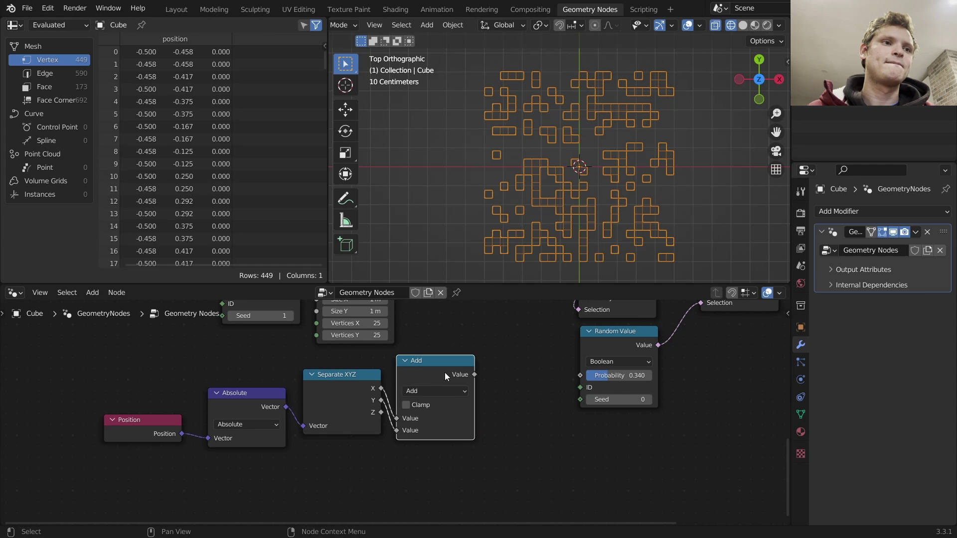
left_click(439, 393)
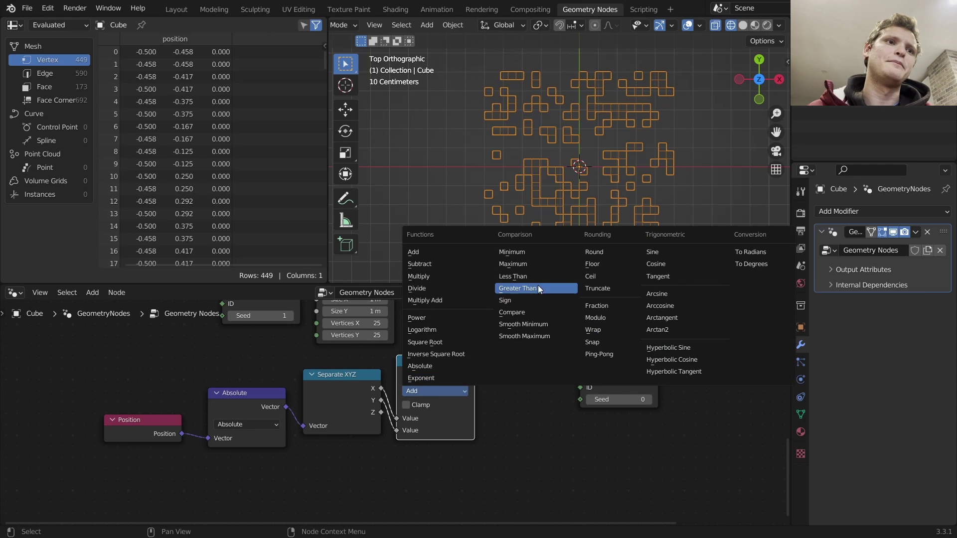
left_click(526, 264)
Duplicate the Maximum node, feed the copy from its value output and set the copy to Greater Than.
key("shift+d")
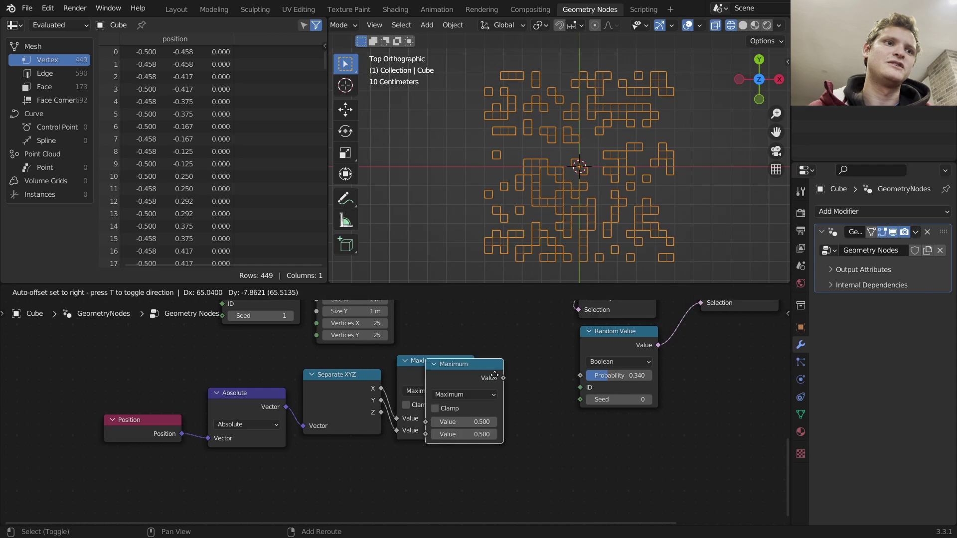
left_click(496, 377)
right_click_drag(464, 375, 503, 378, "alt")
scroll(513, 396, "down", 2, "ctrl")
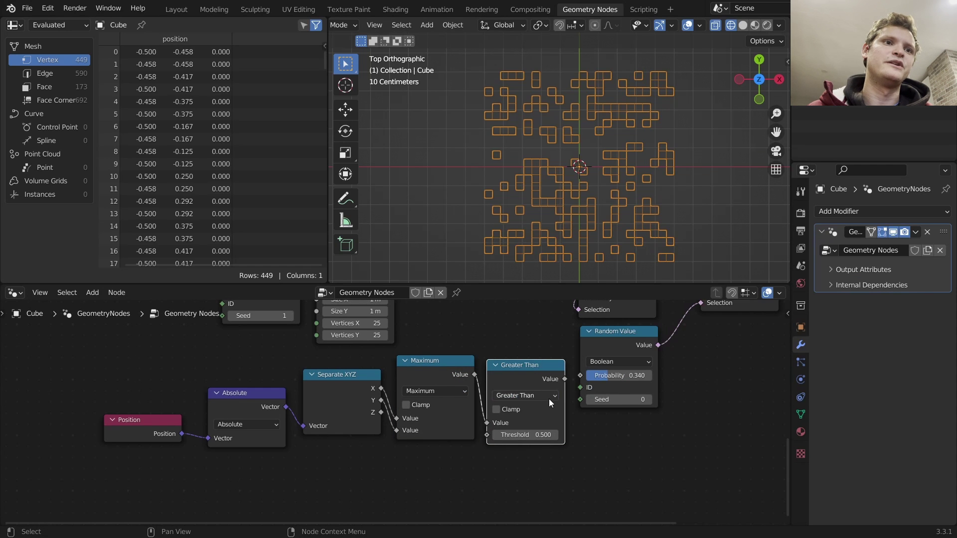
scroll(526, 397, "down", 3)
middle_click_drag(526, 397, 589, 388)
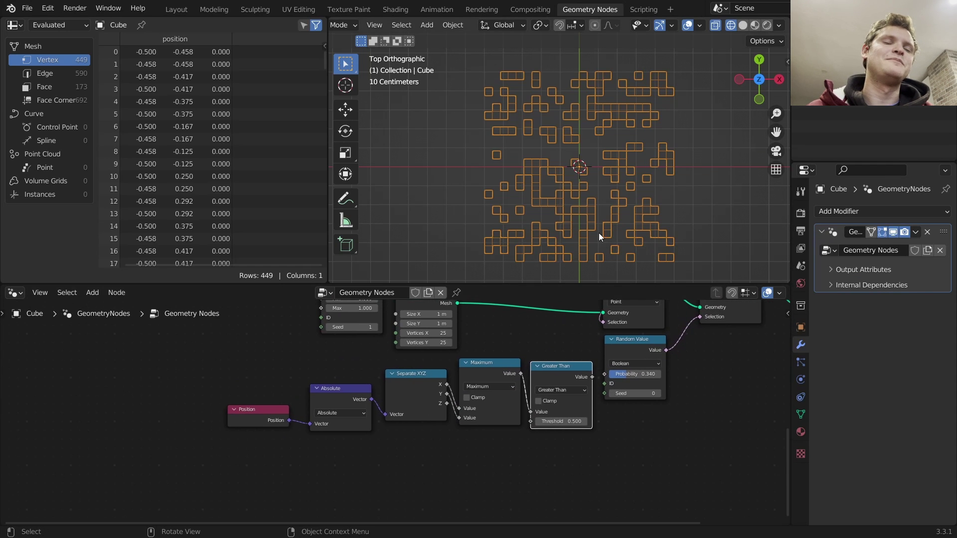
Outline the maze's outer border with an annotation, open gaps in its upper and right sides, and remove the annotation.
mouse_move(667, 257)
left_mouse_down()
mouse_move(668, 135)
mouse_move(647, 72)
mouse_move(483, 84)
mouse_move(482, 259)
mouse_move(670, 257)
left_mouse_up()
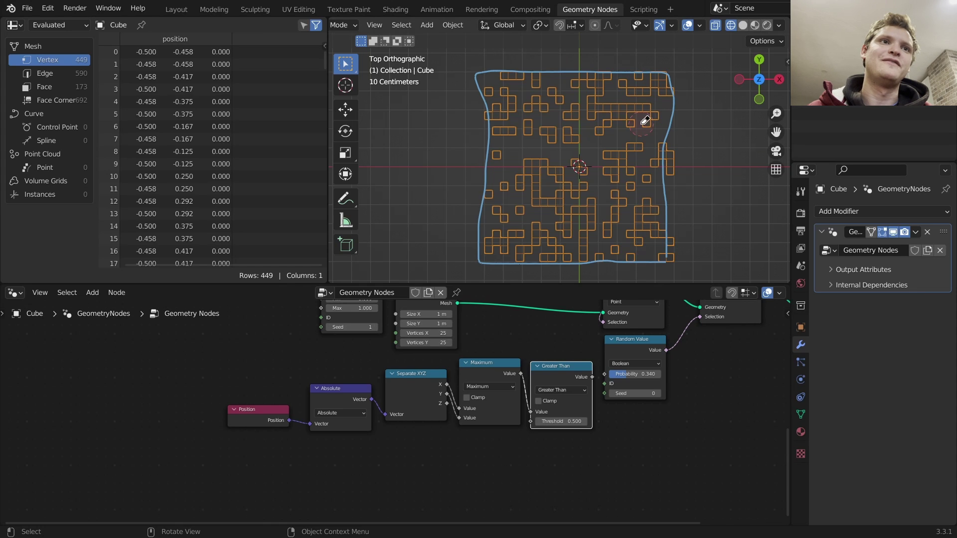
key("ctrl+z")
mouse_move(606, 159)
left_mouse_down()
mouse_move(687, 163)
mouse_move(587, 95)
left_mouse_up()
key("ctrl+z")
key("ctrl+z")
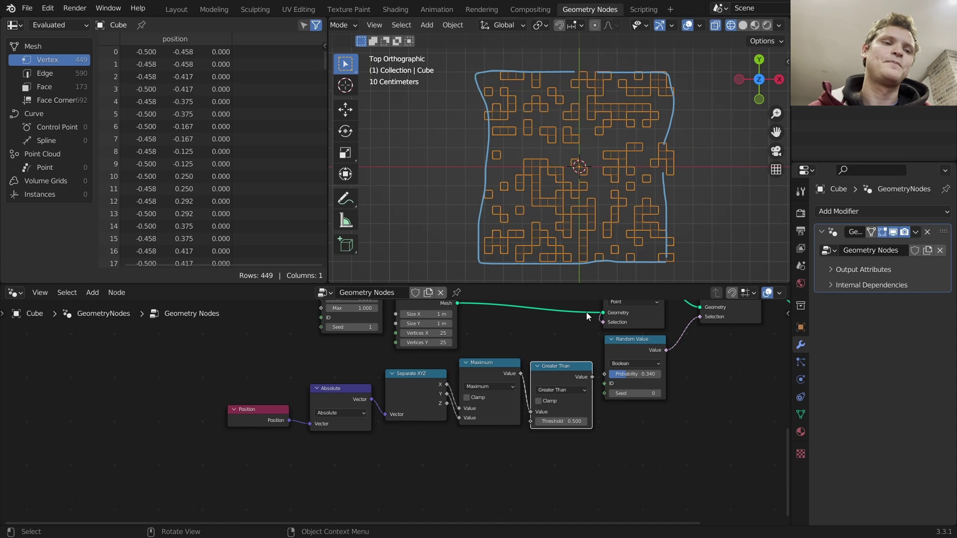
mouse_move(674, 192)
left_mouse_down("ctrl")
mouse_move(667, 262)
mouse_move(472, 256)
mouse_move(476, 190)
mouse_move(487, 216)
mouse_move(481, 96)
mouse_move(508, 74)
mouse_move(662, 75)
mouse_move(666, 135)
left_mouse_up("ctrl")
mouse_move(666, 134)
right_mouse_down()
mouse_move(655, 251)
mouse_move(644, 251)
right_mouse_up()
Duplicate the point Separate Geometry node below, feeding its Geometry from the Grid mesh and its Selection from Greater Than.
middle_click_drag(592, 379, 589, 372)
middle_click_drag(666, 356, 594, 389)
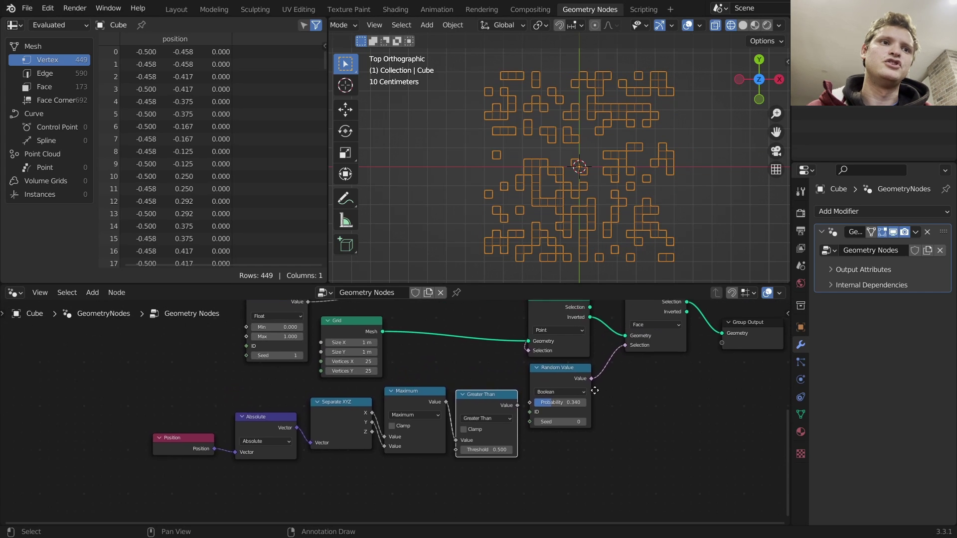
scroll(573, 371, "down", 4)
middle_click_drag(533, 345, 535, 340)
left_click(531, 331)
key("shift+d")
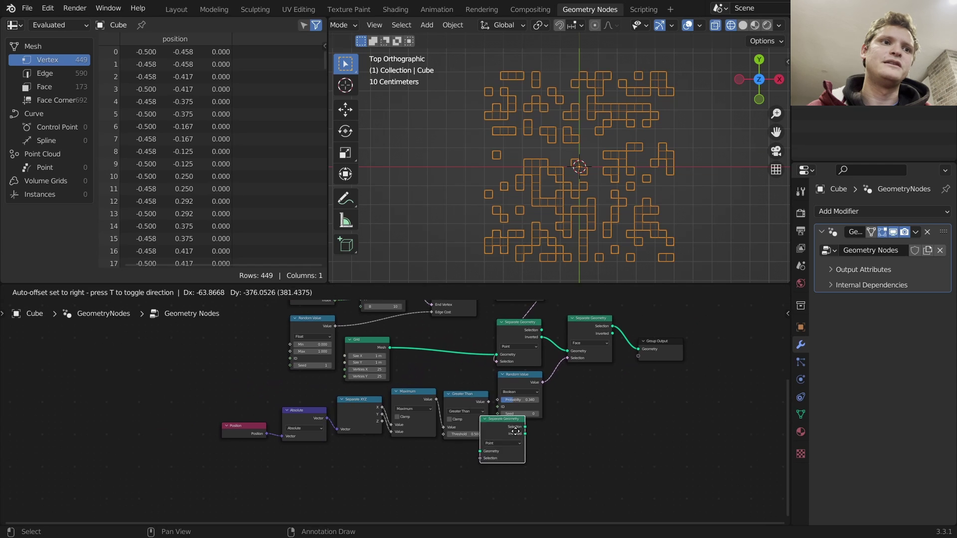
left_click(532, 451)
right_click_drag(381, 345, 503, 460, "alt")
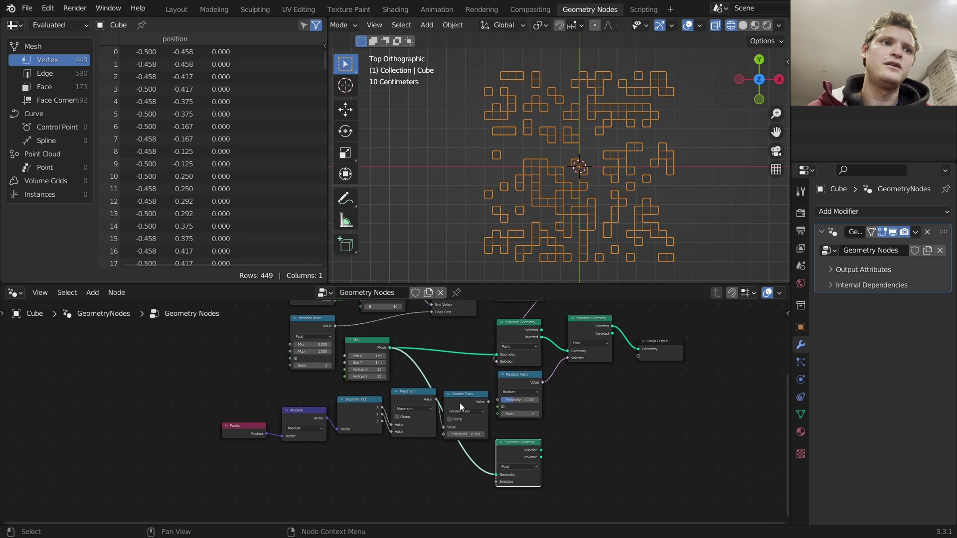
left_click_drag(488, 402, 497, 480)
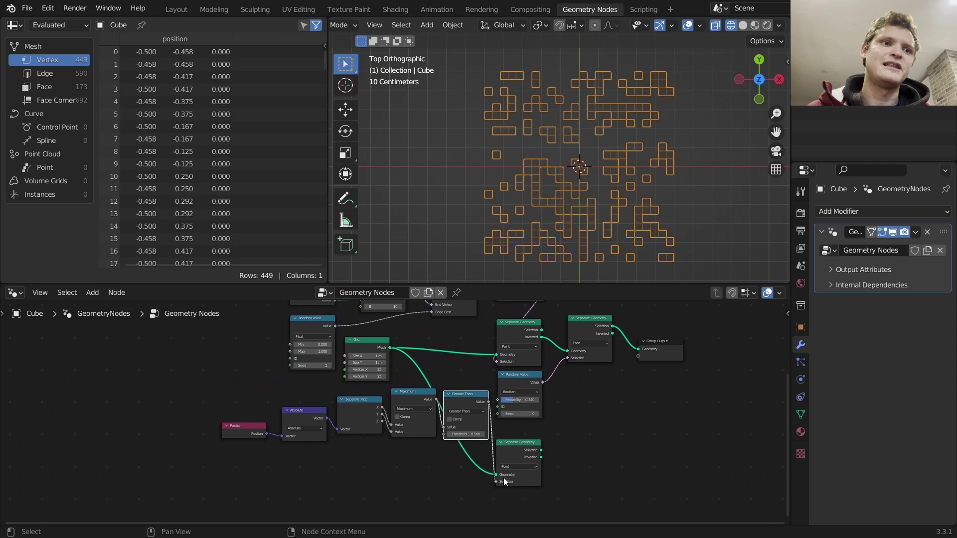
Preview the new Separate Geometry node and set the Greater Than threshold to 0.420 to isolate the border faces.
left_click(517, 453, "ctrl+shift")
middle_click_drag(452, 435, 529, 432)
scroll(528, 432, "up", 5)
mouse_move(544, 429)
left_mouse_down("shift")
mouse_move(518, 430)
mouse_move(544, 430)
left_mouse_up("shift")
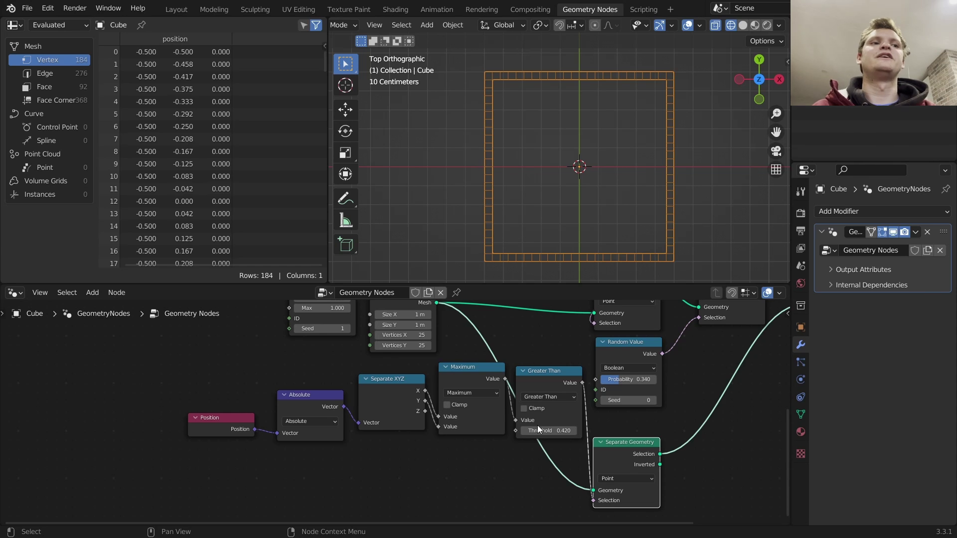
Mute the Absolute node to check its effect on the border, and unmute it.
left_click(306, 423)
left_click(307, 422)
left_click(302, 409)
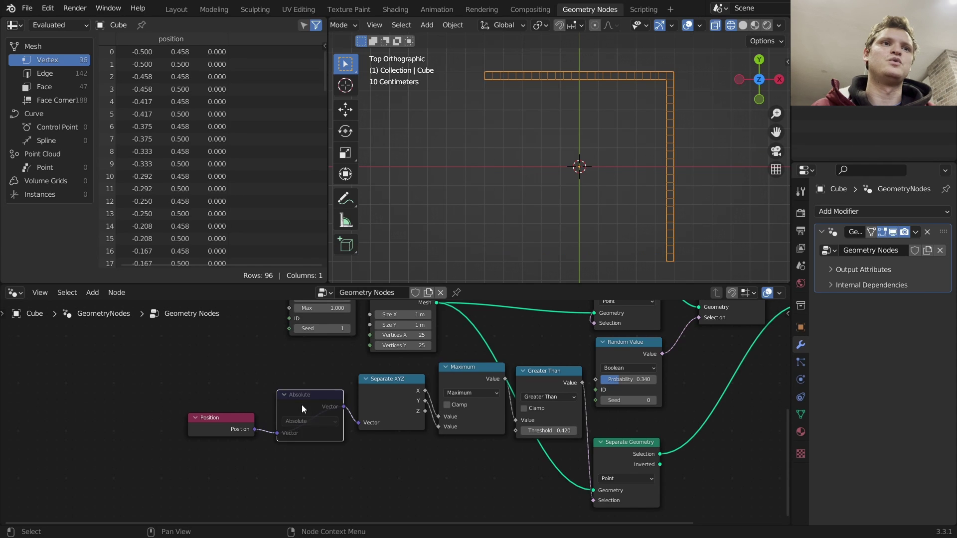
Reconnect the face Separate Geometry node to the output and combine it with the border's Separate Geometry through a Join Geometry node.
scroll(579, 398, "down", 4)
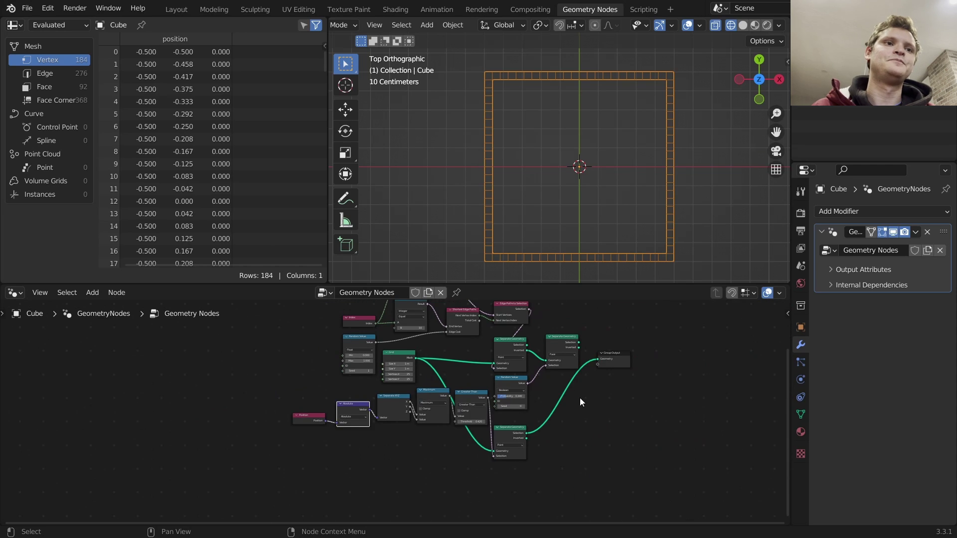
scroll(567, 388, "up", 1)
scroll(554, 380, "up", 2)
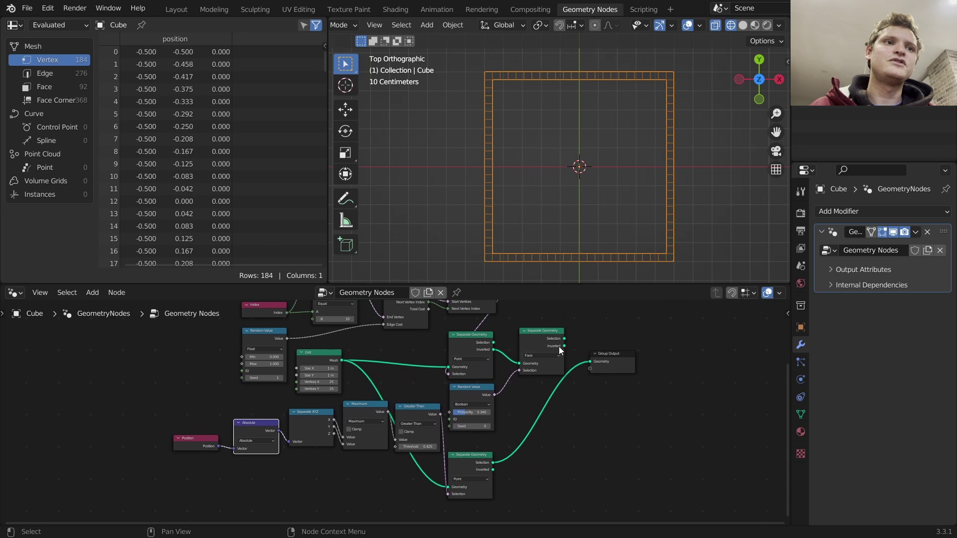
left_click(540, 337, "ctrl+shift")
key("x")
left_click(545, 334, "alt+shift")
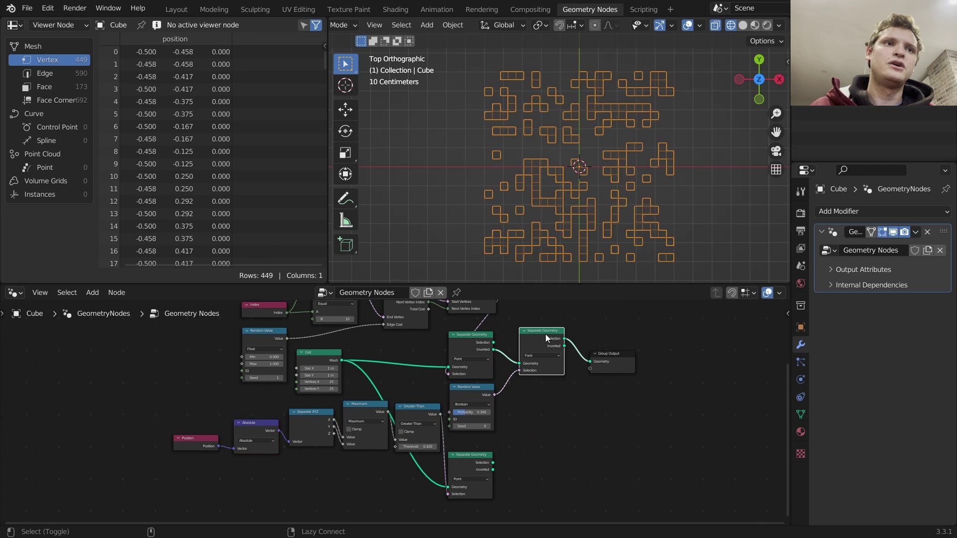
left_click_drag(612, 356, 676, 372)
right_click_drag(470, 457, 533, 352, "ctrl+shift")
scroll(598, 359, "up", 5)
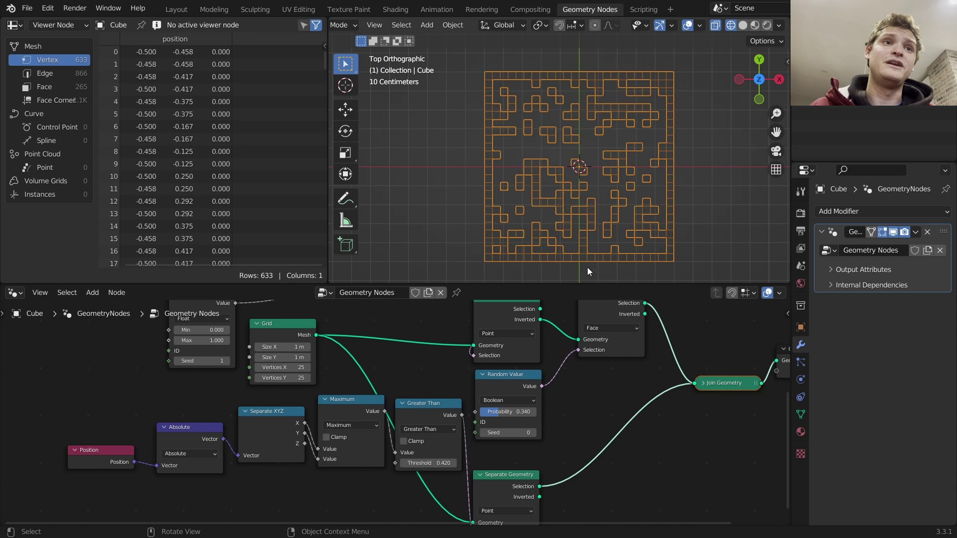
Move Group Output further away and insert a Merge by Distance node between it and Join Geometry.
middle_click_drag(659, 362, 454, 369)
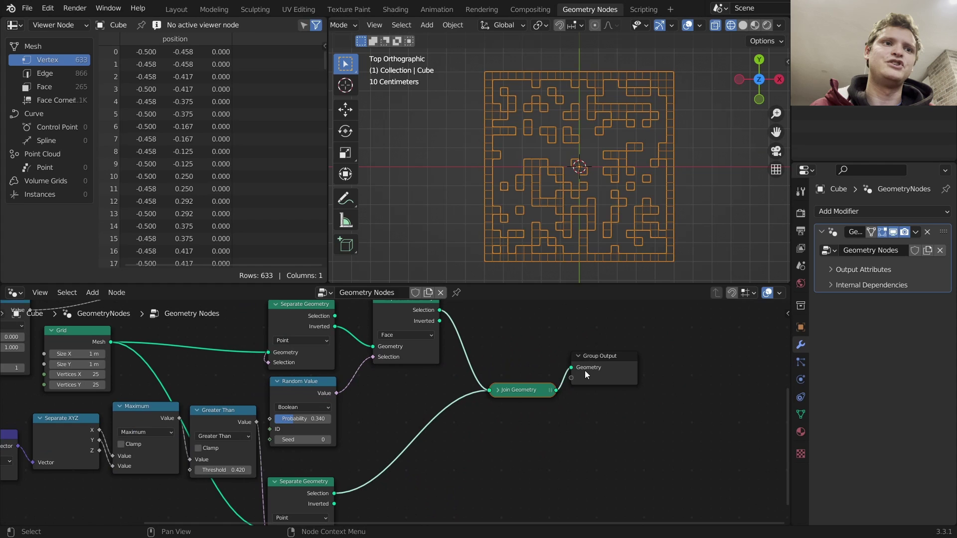
left_click_drag(587, 370, 705, 388)
key("shift+a")
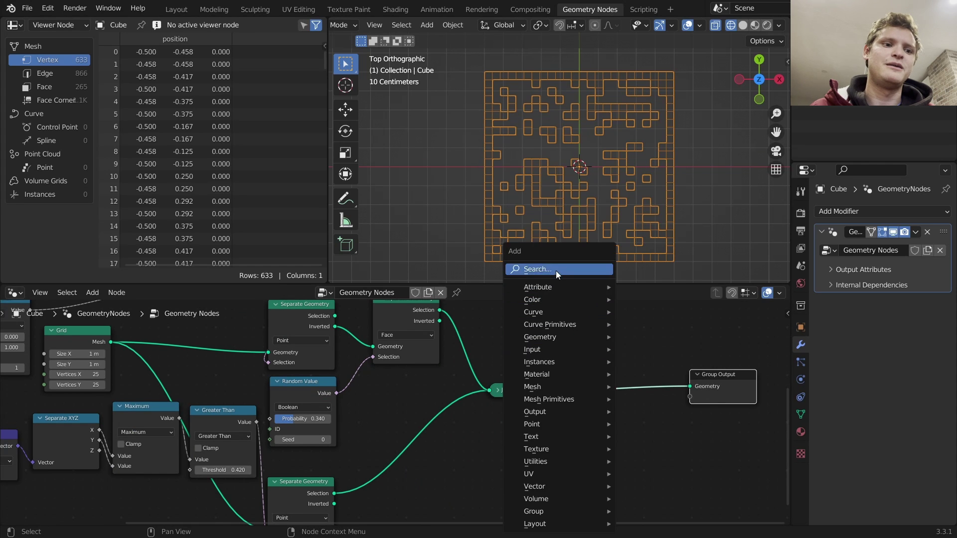
type("merg")
key("Return")
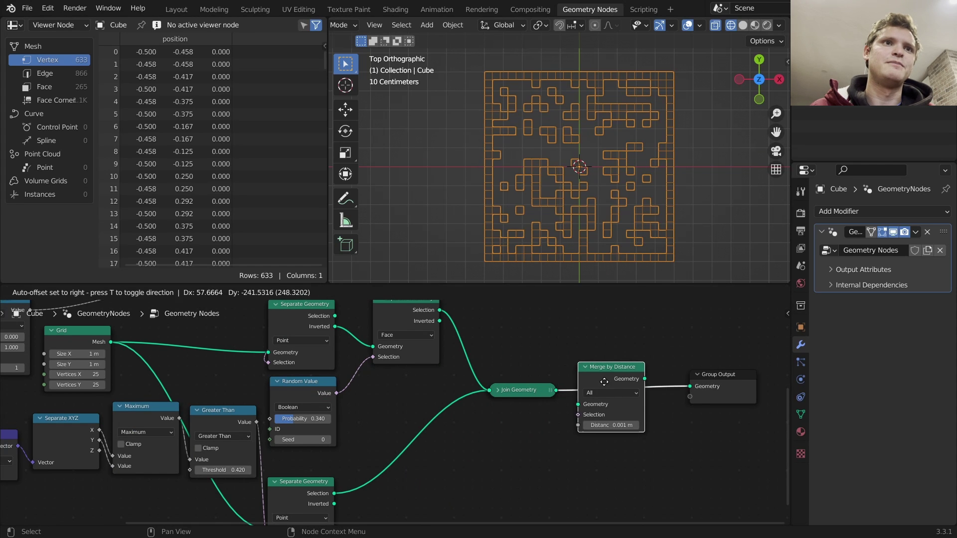
left_click(604, 389)
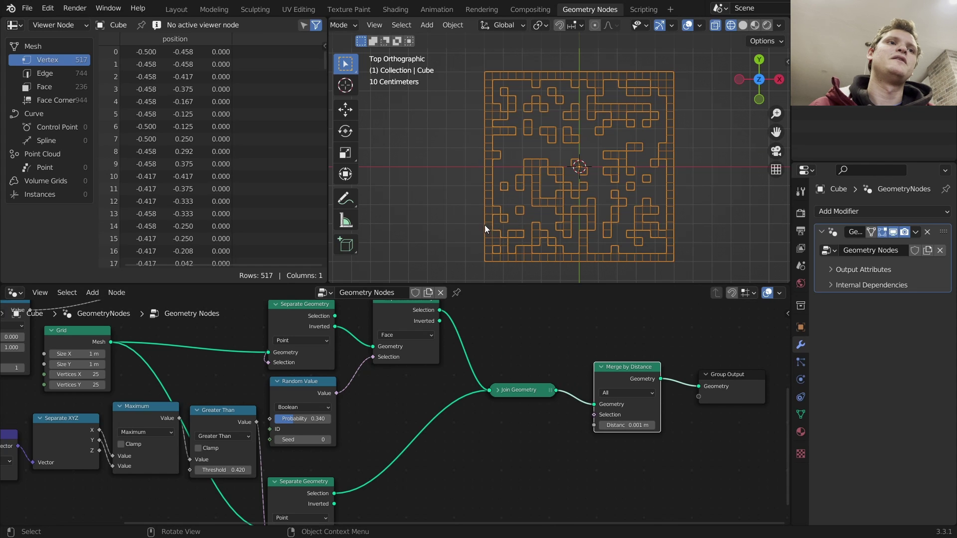
Mark an opening on the left side of the maze border with a temporary annotation.
key("d")
left_click_drag(483, 227, 500, 227)
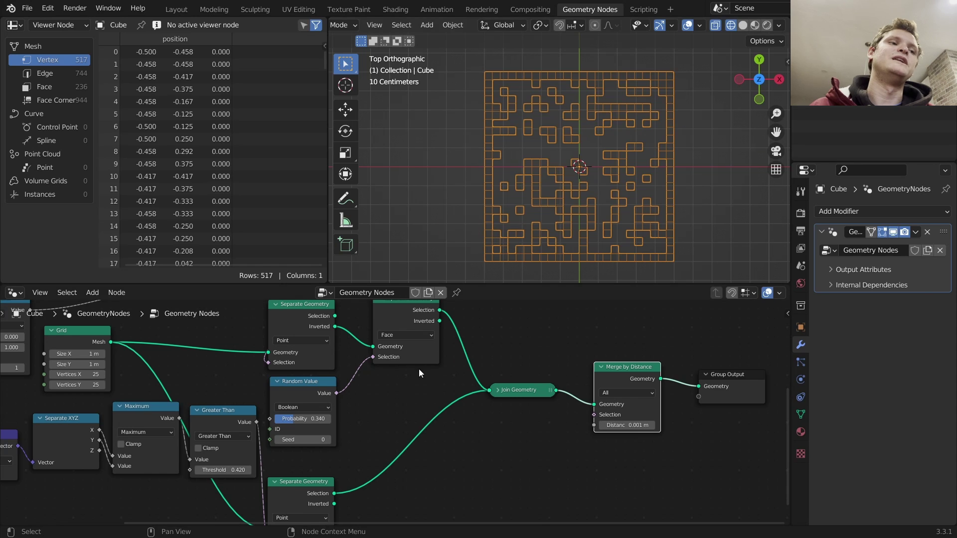
Preview the border's Separate Geometry node and place a duplicate after it, fed by its Selection output.
scroll(418, 368, "down", 3)
middle_click_drag(299, 406, 438, 333)
left_click(465, 390, "alt+shift")
scroll(478, 388, "up", 5)
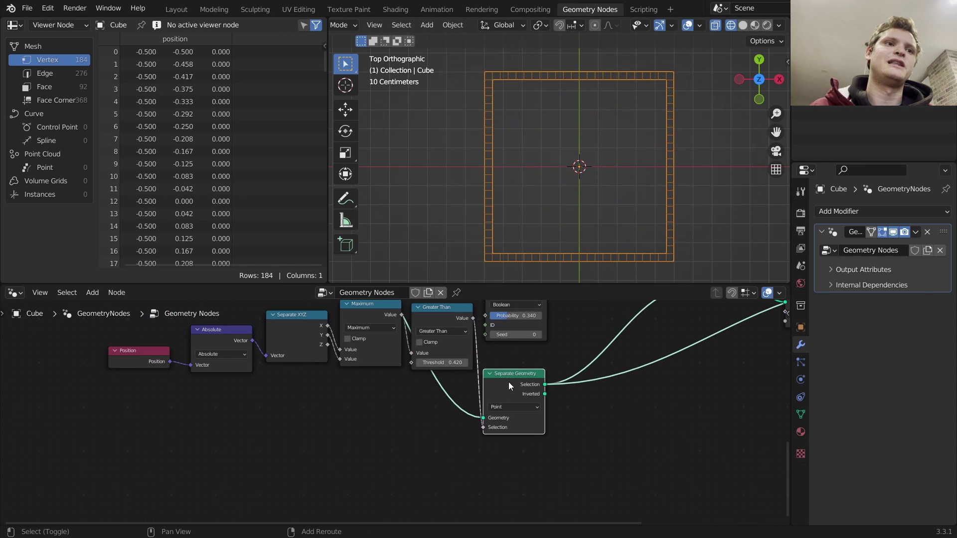
key("shift+a")
key("Escape")
key("shift+d")
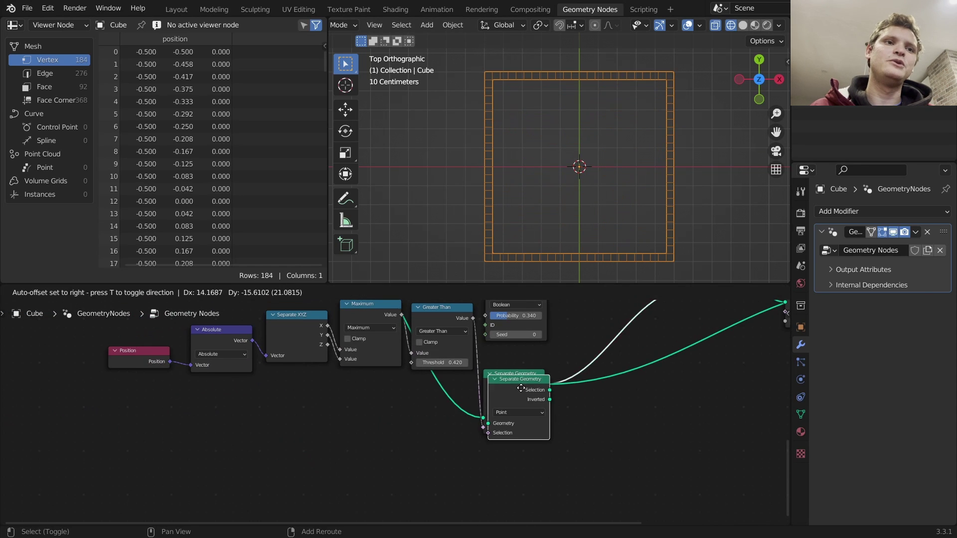
scroll(503, 390, "down", 3)
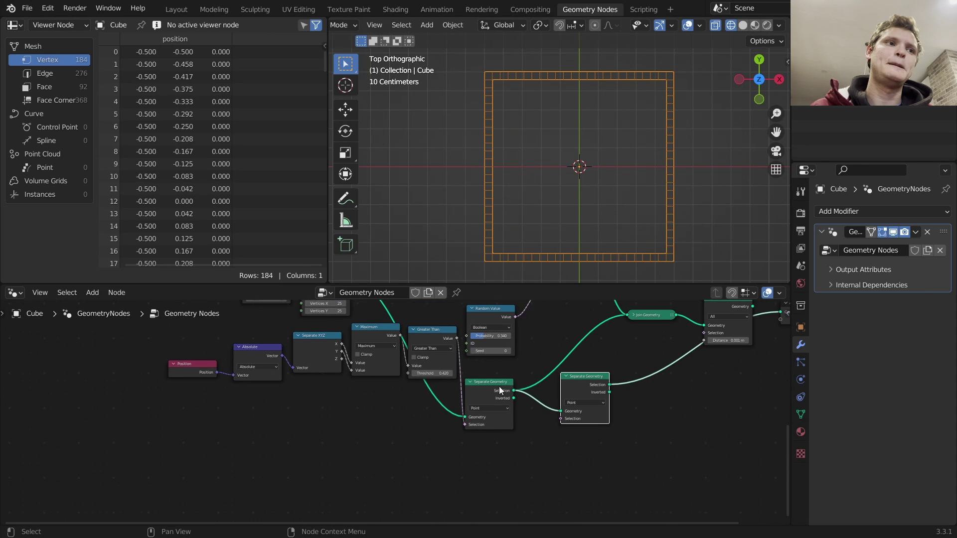
Examine the vertex indices compared in the two Equal nodes that define the path's start and end.
middle_click_drag(446, 384, 540, 435)
middle_click_drag(379, 363, 450, 473)
scroll(527, 380, "up", 4)
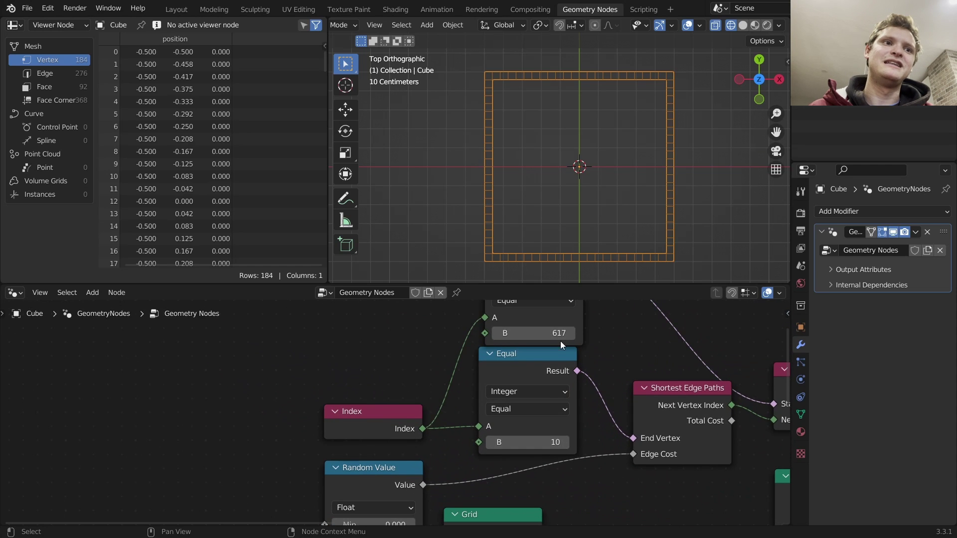
scroll(536, 385, "down", 5)
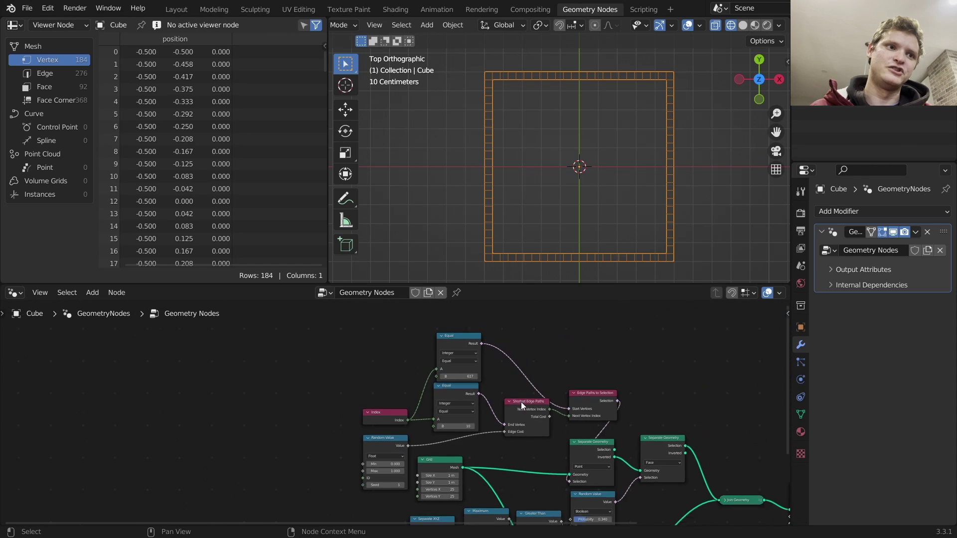
middle_click_drag(521, 402, 463, 315)
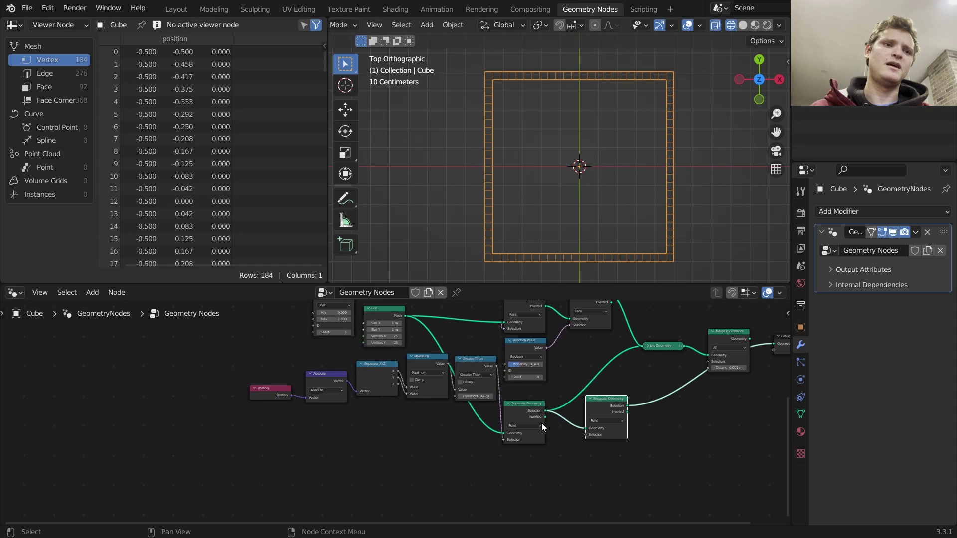
scroll(542, 425, "up", 1)
middle_click_drag(496, 370, 527, 374)
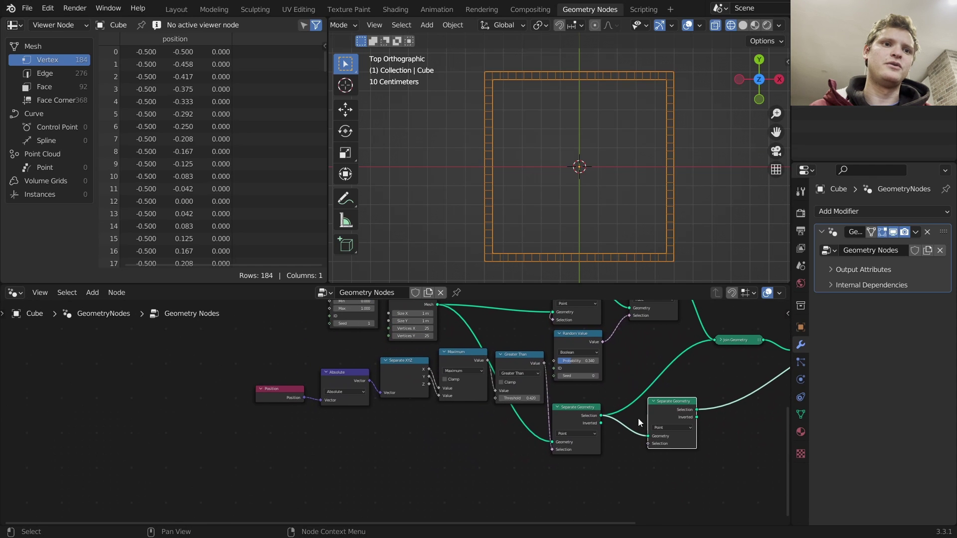
Add an Index node feeding the Selection input of the second border Separate Geometry node.
left_click_drag(648, 443, 568, 488)
type("index")
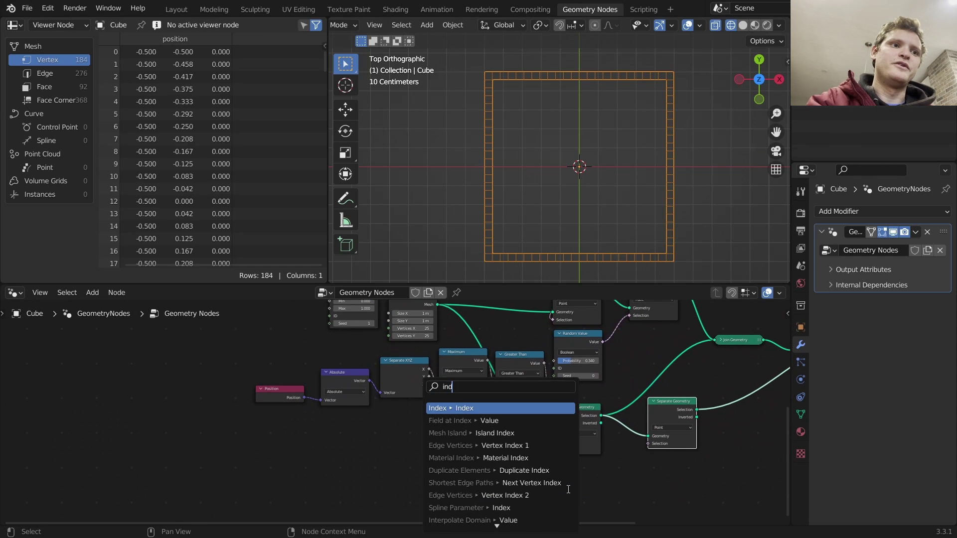
key("Return")
left_click(524, 468)
Insert a copy of the path's Equal node with B at 10 between Index and the second Separate Geometry, previewing its Inverted output.
key("shift+a")
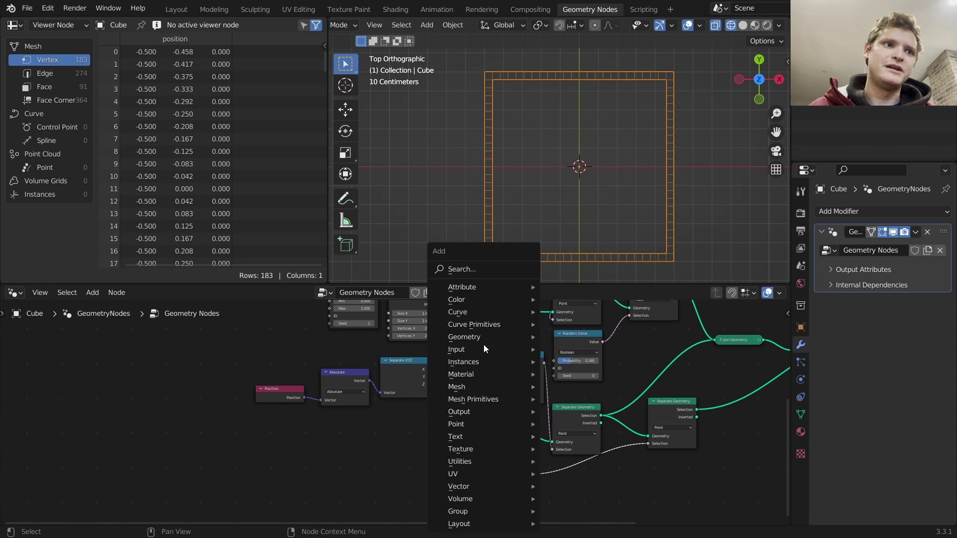
scroll(433, 433, "up", 5, "shift")
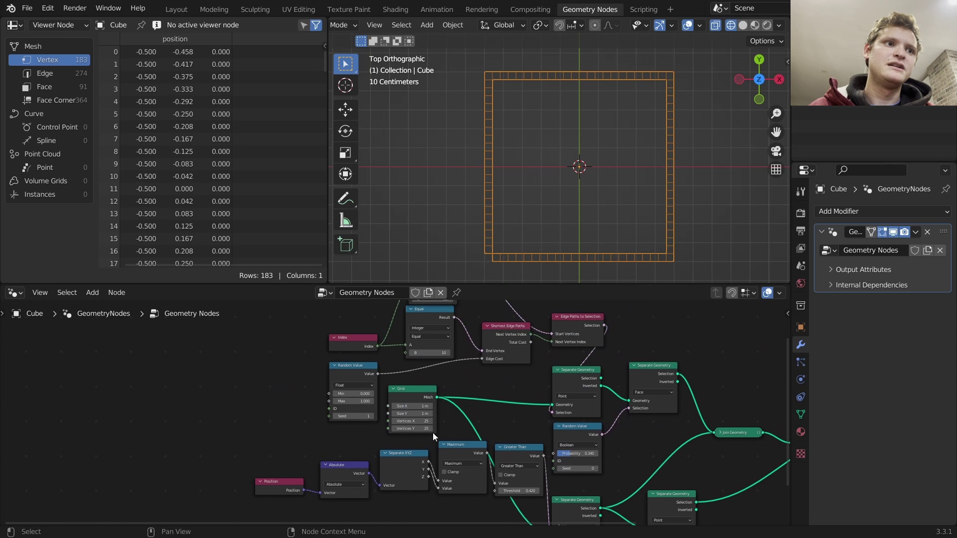
left_click(434, 313, "shift")
key("g")
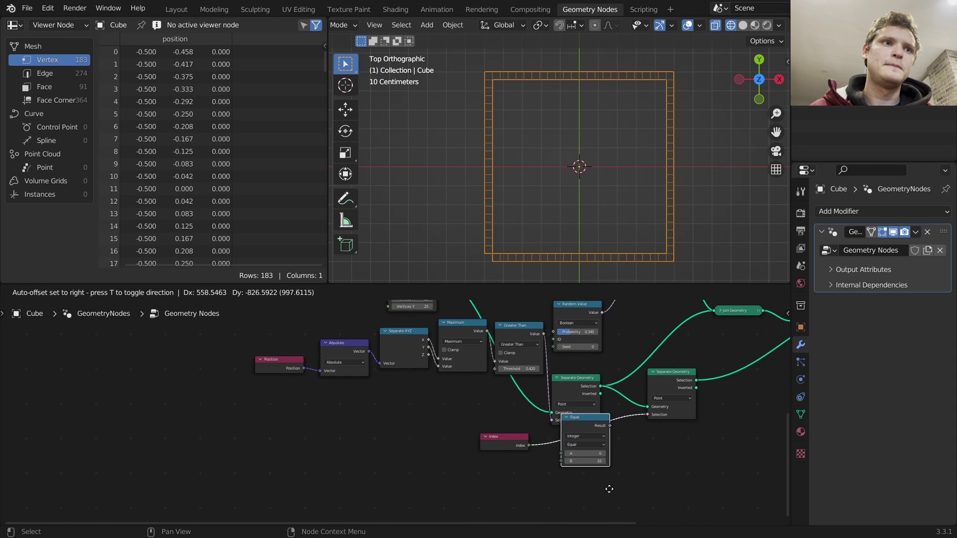
left_click(609, 489)
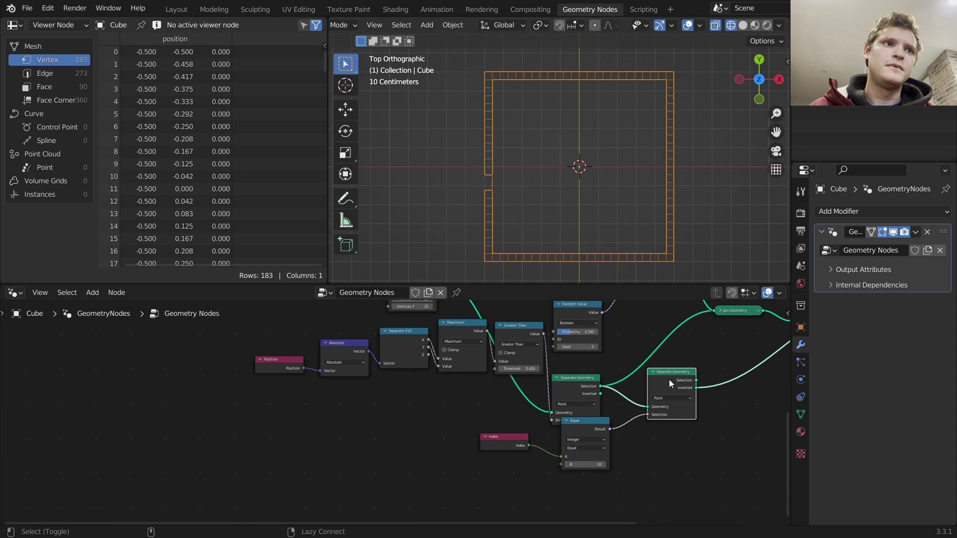
middle_click_drag(508, 348, 516, 456)
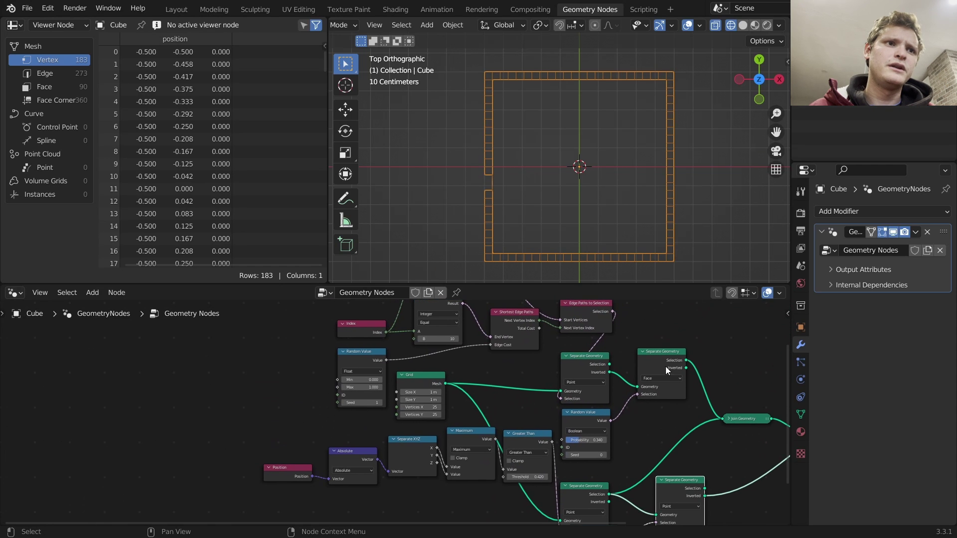
mouse_move(664, 363)
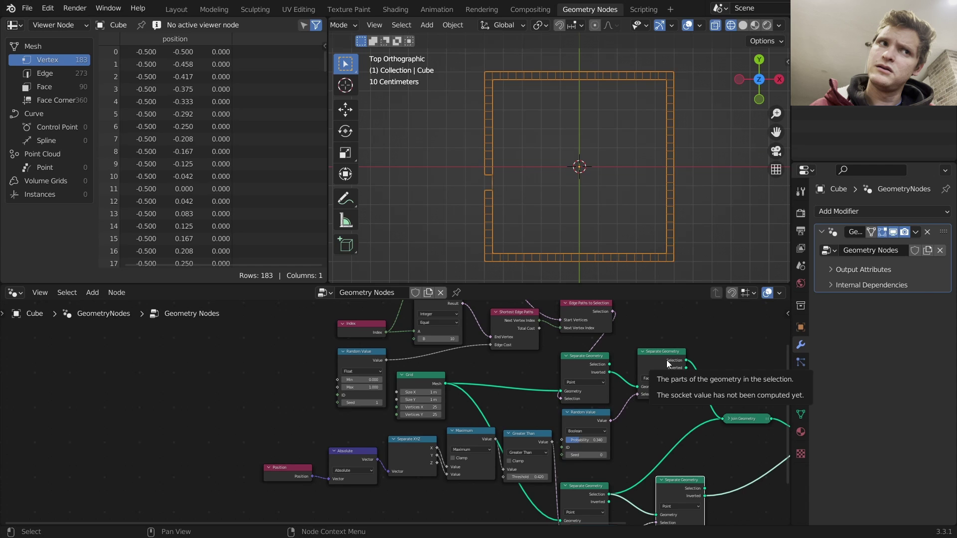
Duplicate the border's Equal node below the original and feed its A input from the Index node.
middle_click_drag(616, 450, 594, 319)
key("shift+d")
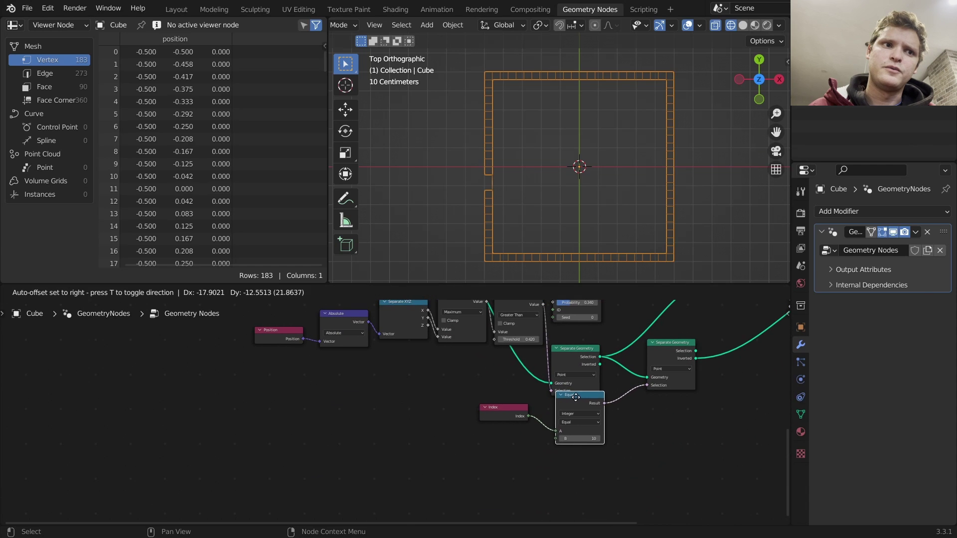
left_click(575, 455)
scroll(494, 406, "down", 3)
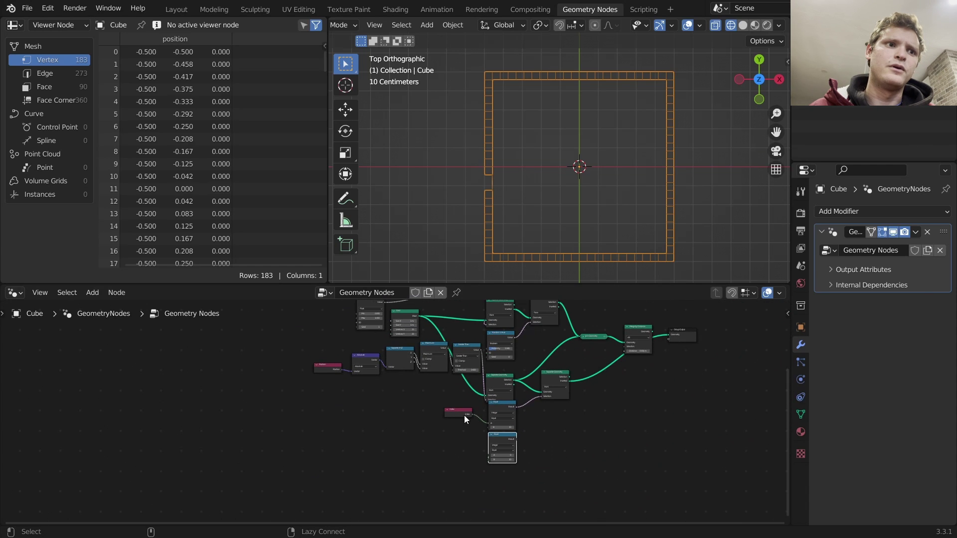
right_click_drag(464, 414, 489, 442, "alt")
Set the B value of the lower border Equal node to 617, matching the path's other end vertex.
middle_click_drag(425, 380, 468, 446)
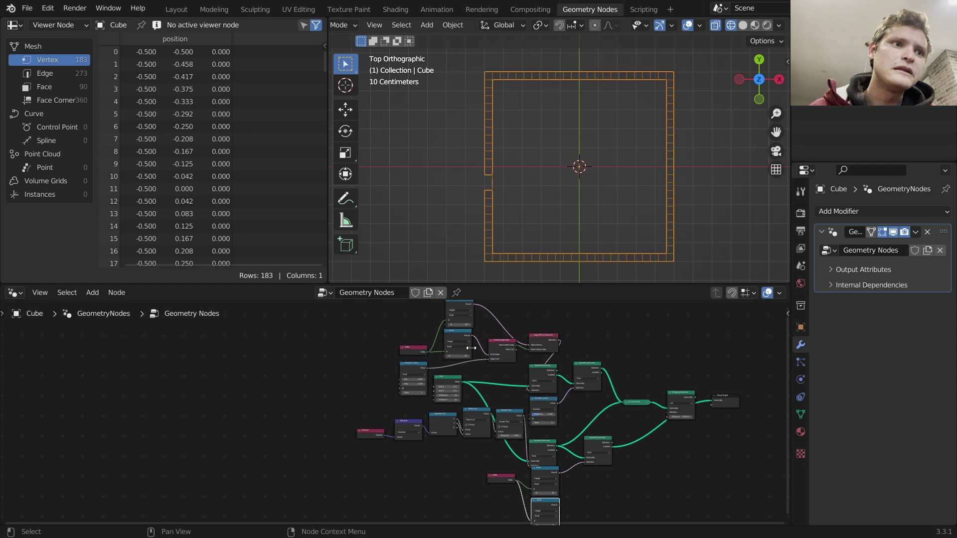
scroll(461, 328, "up", 6)
middle_click_drag(474, 347, 342, 203)
scroll(412, 415, "up", 2)
left_click(531, 463)
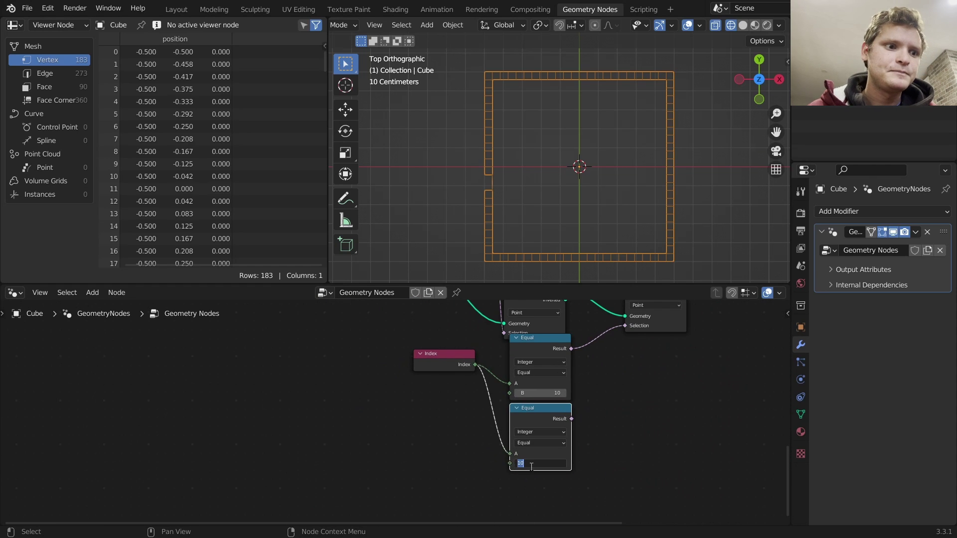
type("100")
key("Return")
middle_click_drag(614, 459, 557, 499)
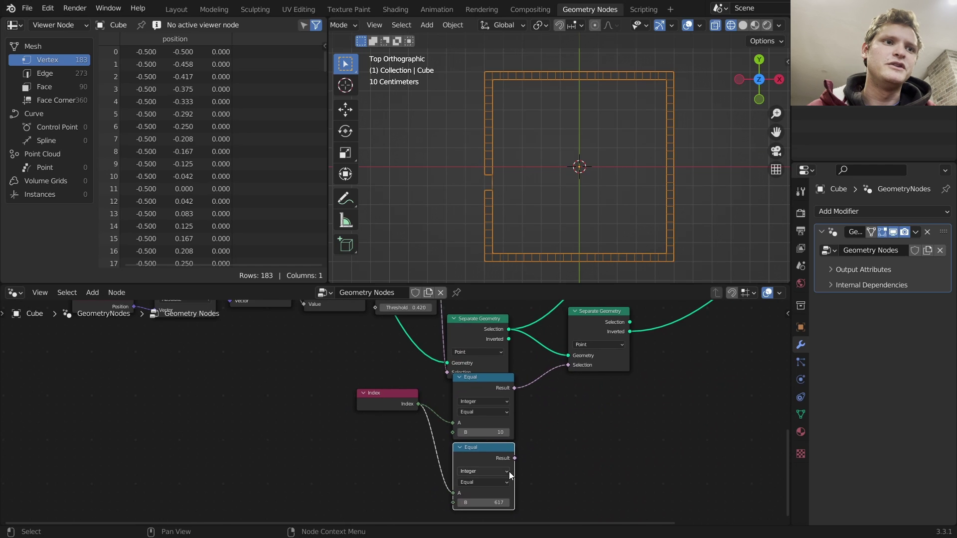
Add a Math node set to Add that combines both Equal results into the second Separate Geometry's Selection.
key("shift+a")
left_click(494, 273)
type("add")
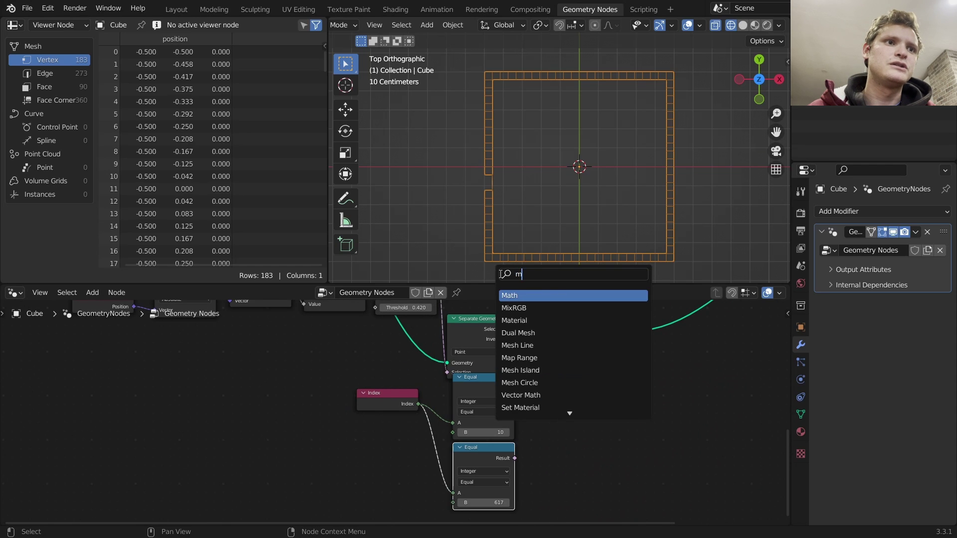
key("Return")
left_click(571, 397)
left_click_drag(514, 458, 550, 429)
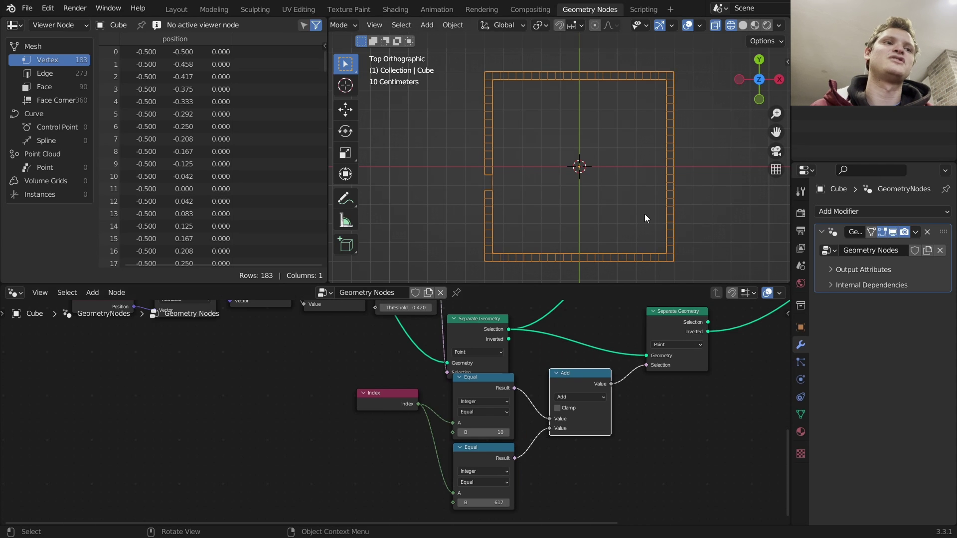
Move the Index node further from the Equal nodes and insert a Set ID node between Grid and the border's first Separate Geometry.
middle_click_drag(409, 358, 420, 404)
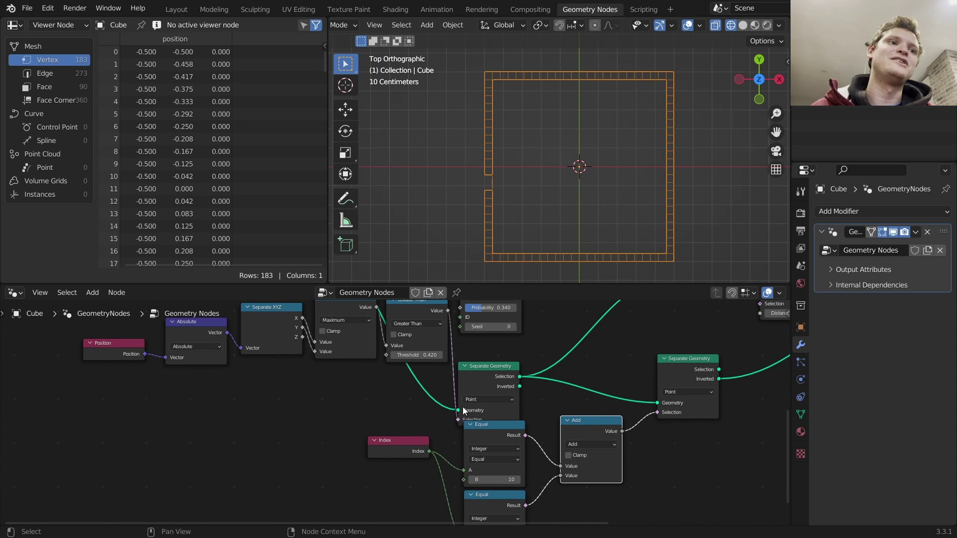
left_click_drag(406, 447, 386, 454)
middle_click_drag(501, 490, 486, 425)
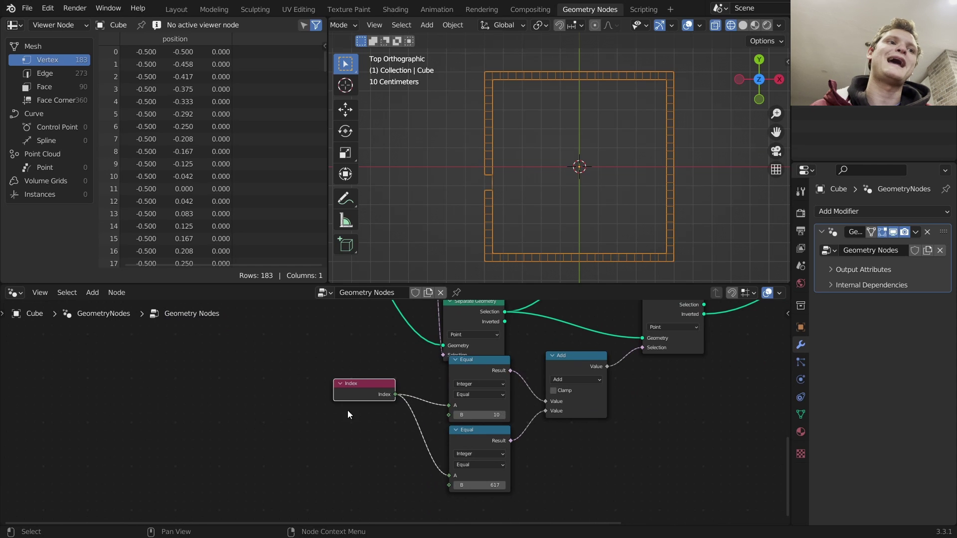
middle_click_drag(459, 372, 550, 426)
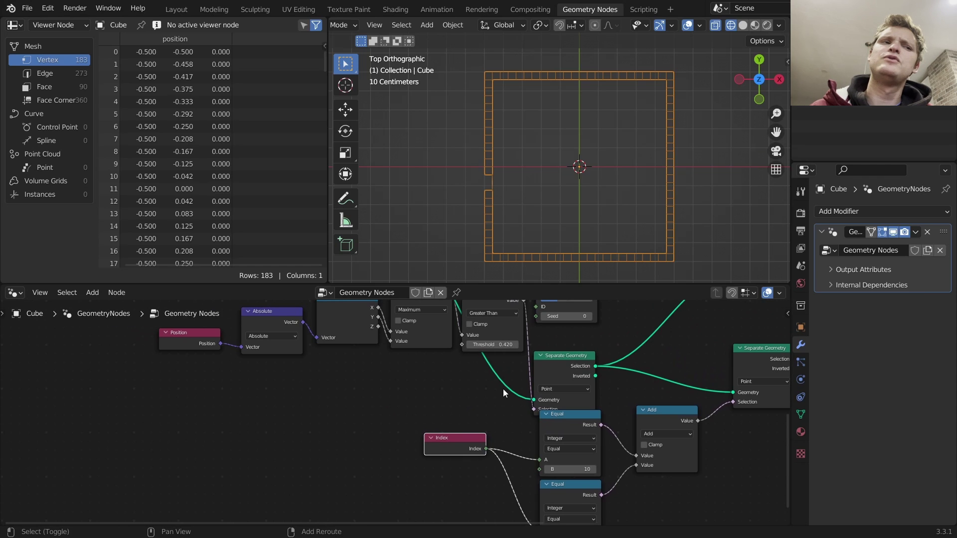
key("shift+a")
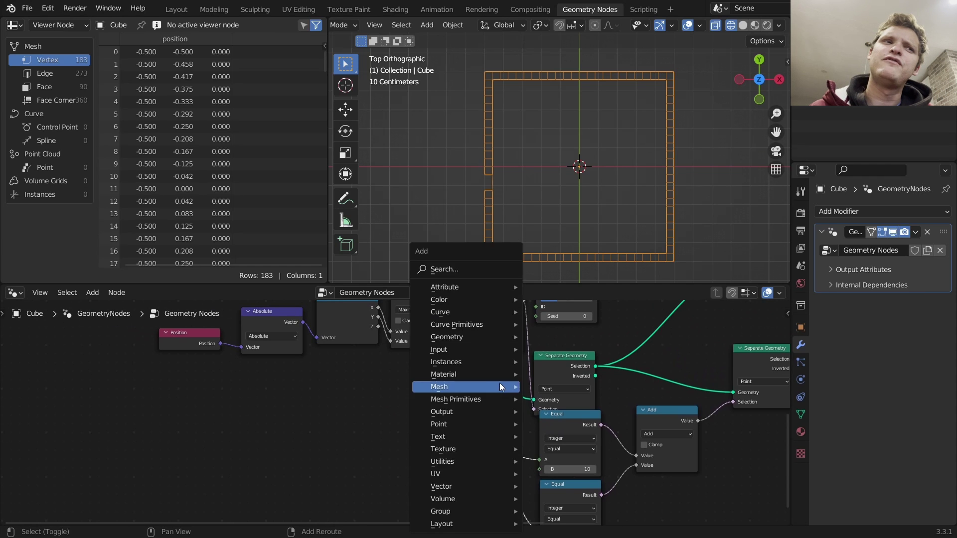
left_click(453, 271)
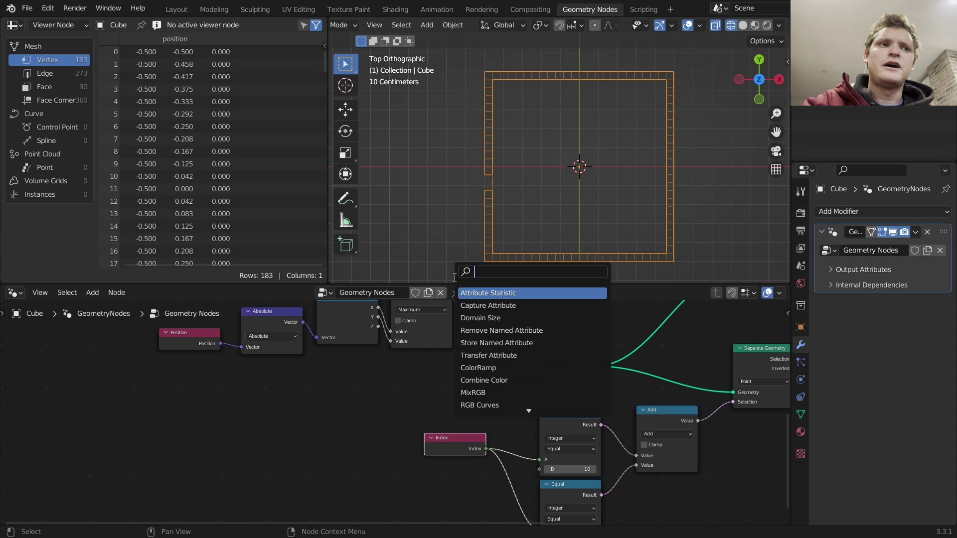
type("set")
key("Return")
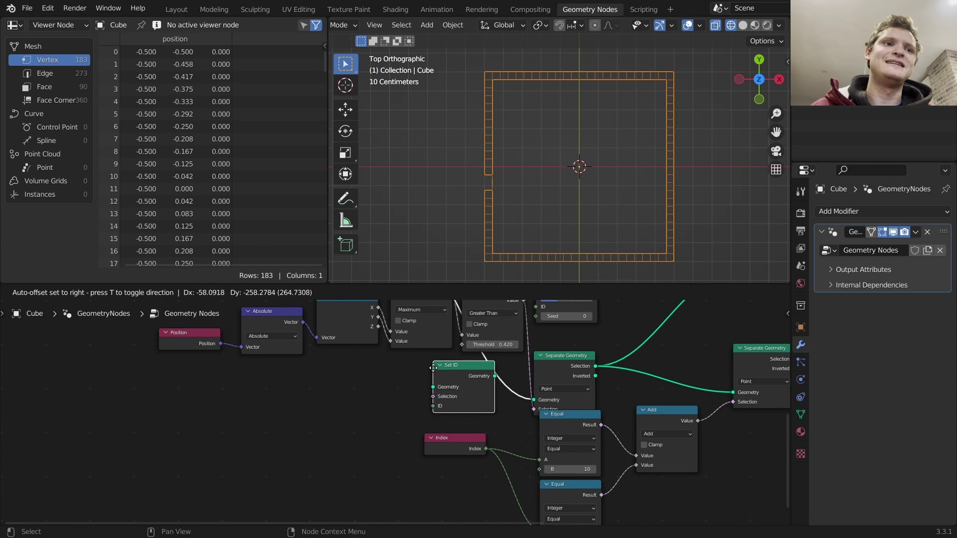
left_click(438, 366)
Reposition the Index node and connect its output to the ID input of Set ID.
middle_click_drag(454, 371, 499, 357)
left_click_drag(497, 422, 415, 421)
left_click_drag(448, 432, 495, 395)
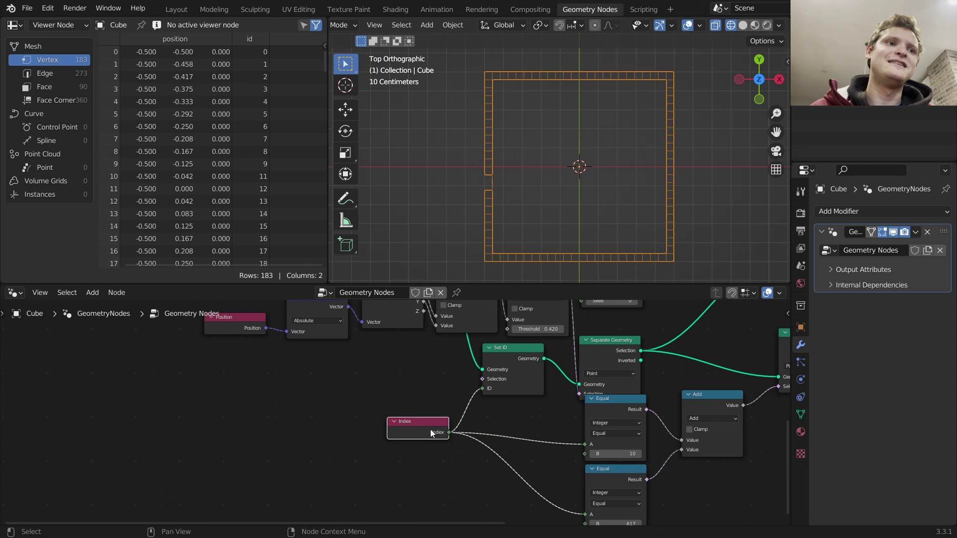
left_click(509, 356)
Disconnect Index from both border Equal nodes and feed their A inputs from a new ID node instead.
middle_click_drag(563, 367, 451, 343)
right_click_drag(412, 462, 408, 391, "ctrl")
key("shift+a")
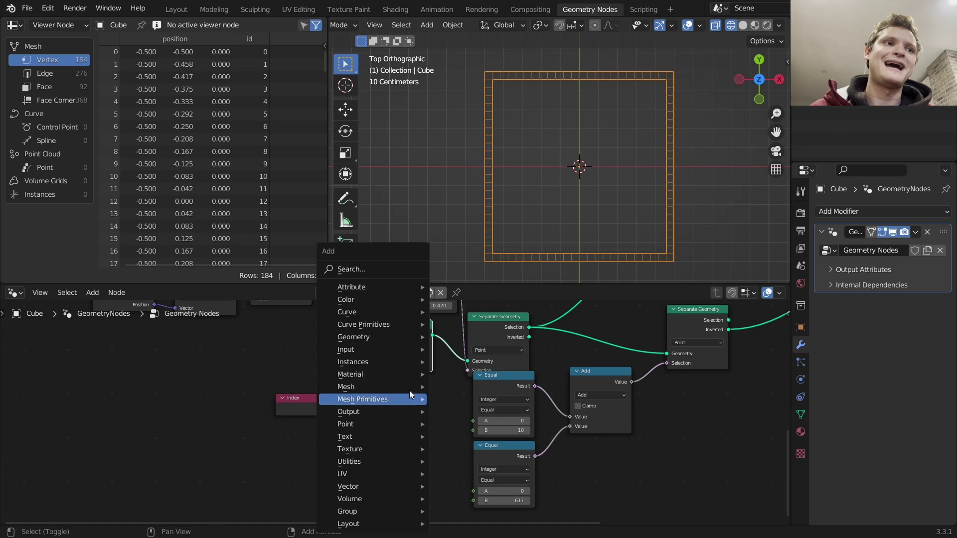
left_click(364, 267)
type("id")
key("Return")
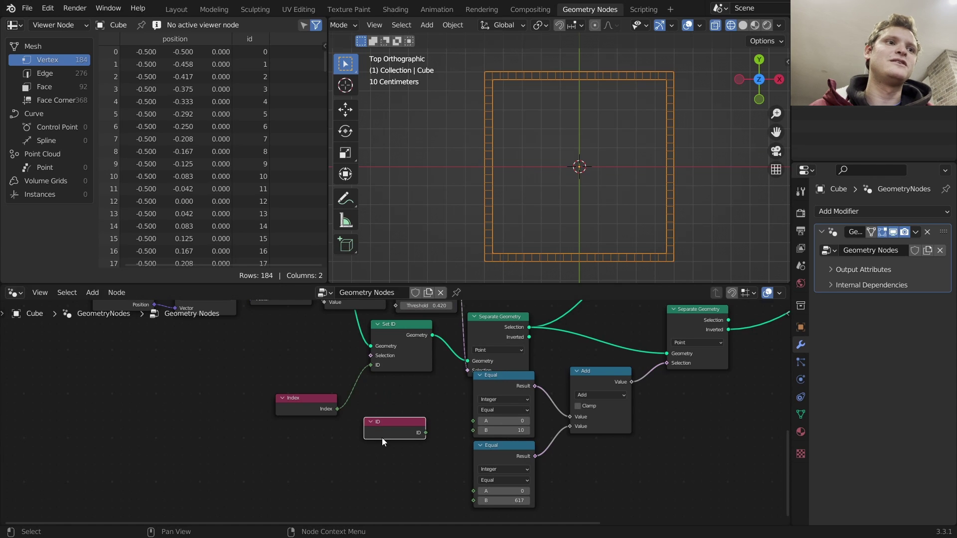
left_click(382, 436)
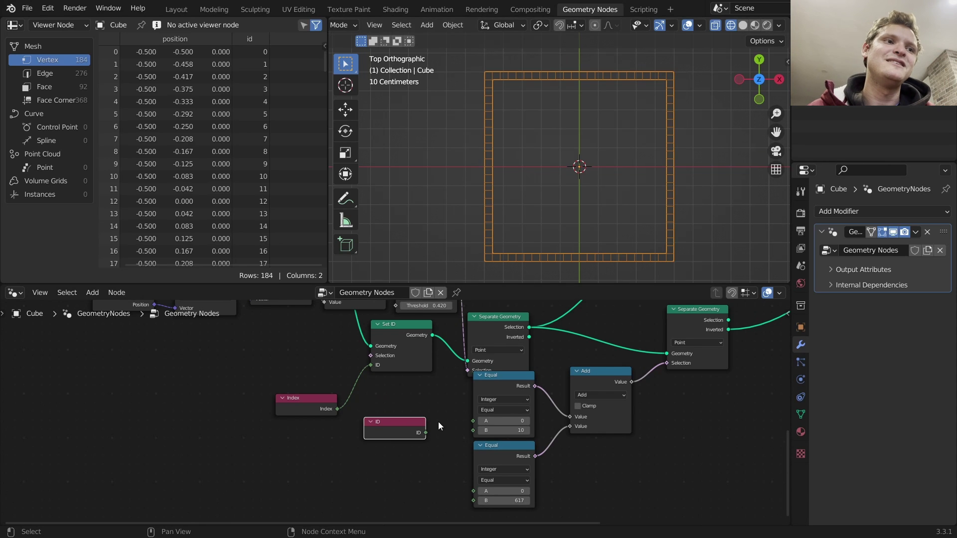
scroll(438, 422, "up", 3)
right_click_drag(412, 397, 471, 454, "alt")
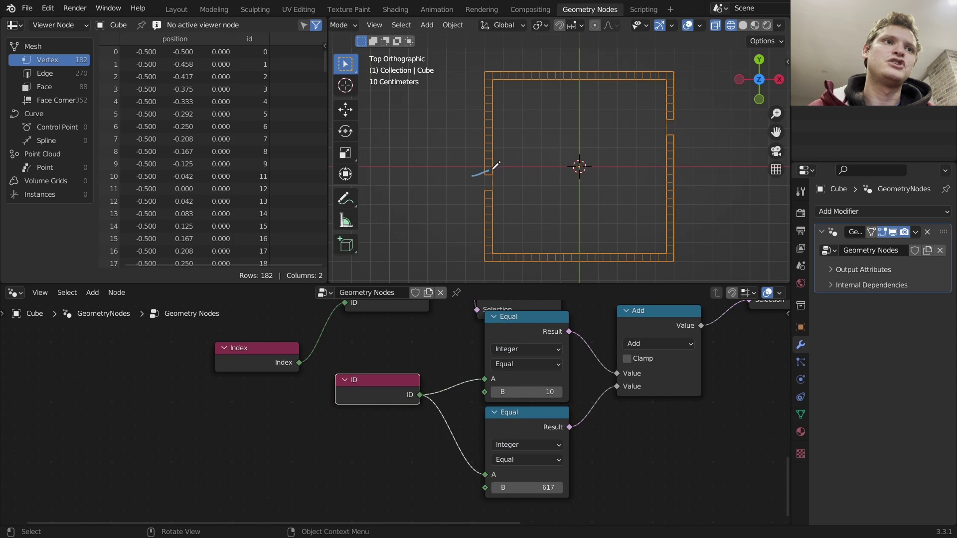
Circle both openings in the maze border with temporary annotations and undo them.
left_click_drag(495, 165, 493, 167)
mouse_move(666, 115)
left_mouse_down()
mouse_move(677, 119)
mouse_move(671, 113)
left_mouse_up()
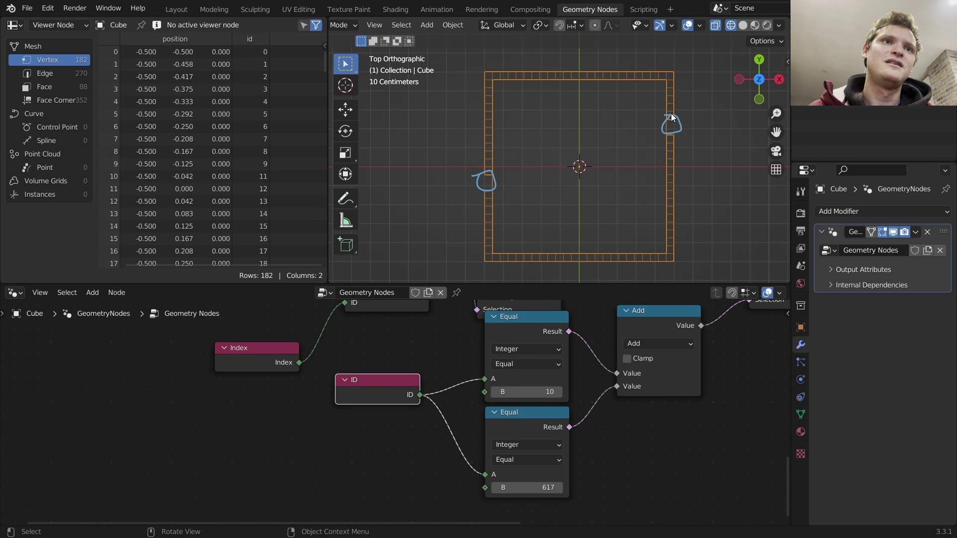
key("ctrl+z")
key("ctrl+z")
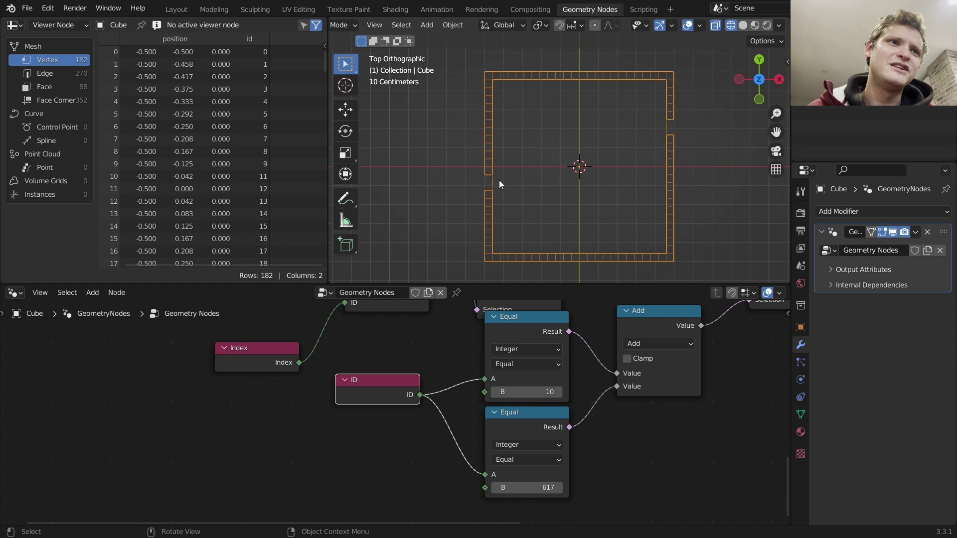
Examine the left opening of the maze border up close, marking the edge across it with temporary annotations.
middle_click_drag(637, 375, 584, 418)
left_click_drag(586, 353, 559, 373)
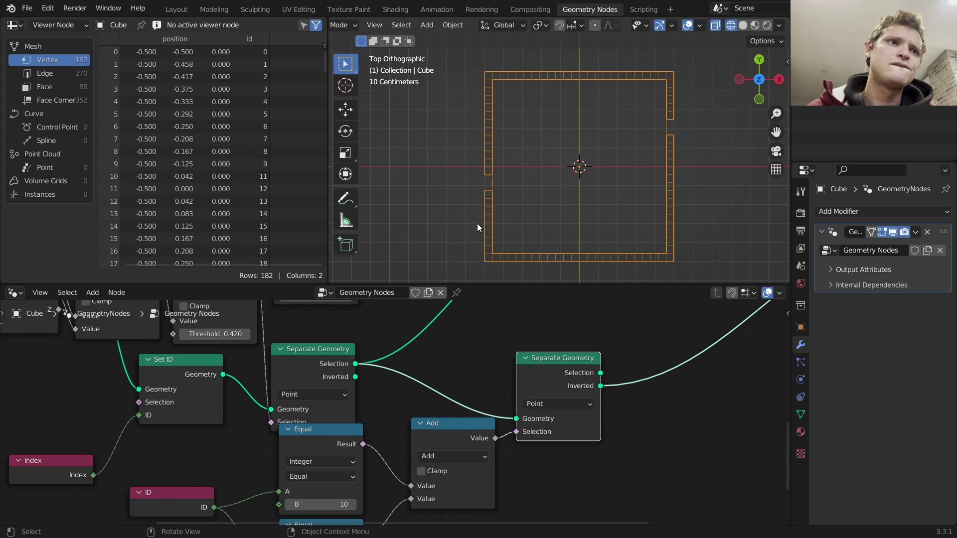
scroll(477, 223, "up", 3)
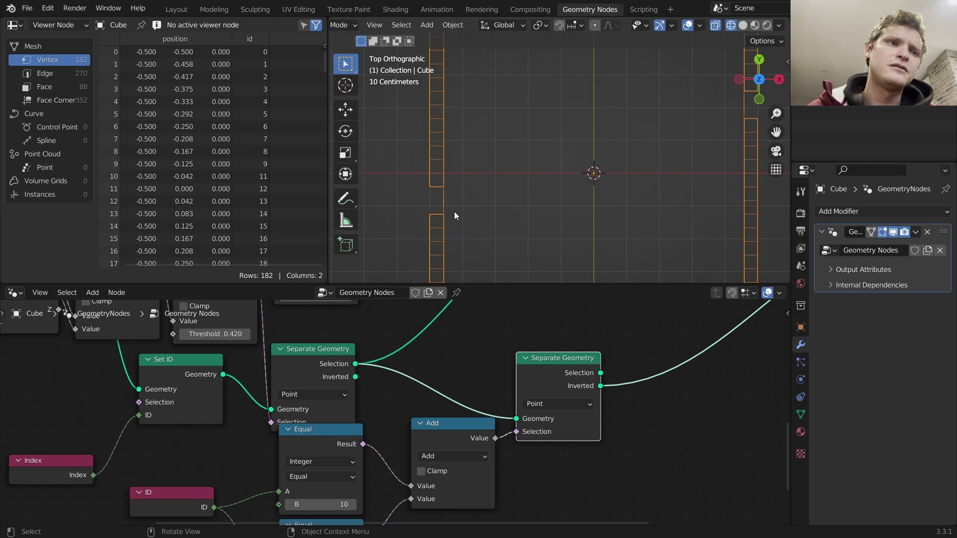
middle_click_drag(447, 213, 522, 199, "shift")
scroll(517, 212, "up", 3)
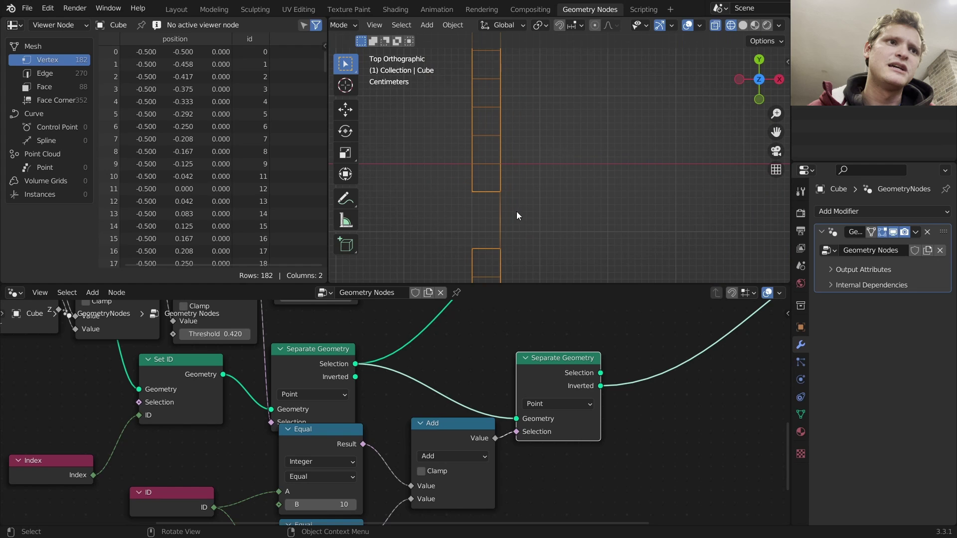
mouse_move(502, 221)
left_mouse_down()
mouse_move(498, 197)
mouse_move(566, 202)
mouse_move(541, 239)
mouse_move(522, 197)
left_mouse_up()
mouse_move(450, 206)
left_mouse_down()
mouse_move(502, 201)
mouse_move(463, 214)
mouse_move(459, 206)
left_mouse_up()
right_click_drag(468, 207, 449, 235)
mouse_move(453, 231)
left_mouse_down("ctrl")
mouse_move(377, 244)
mouse_move(405, 219)
left_mouse_up("ctrl")
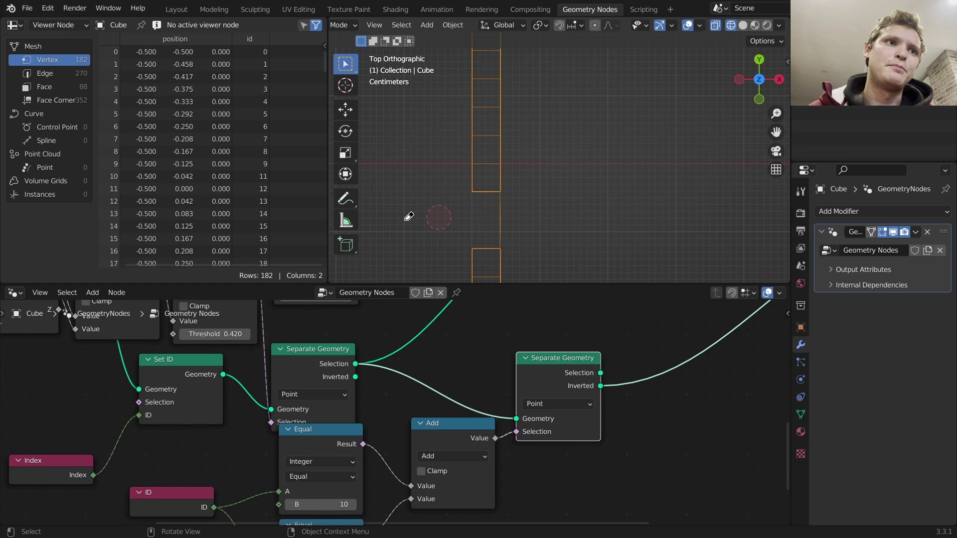
key("Home")
Add a Delete Geometry node after the Inverted output of the second border Separate Geometry node.
middle_click_drag(661, 355, 569, 348)
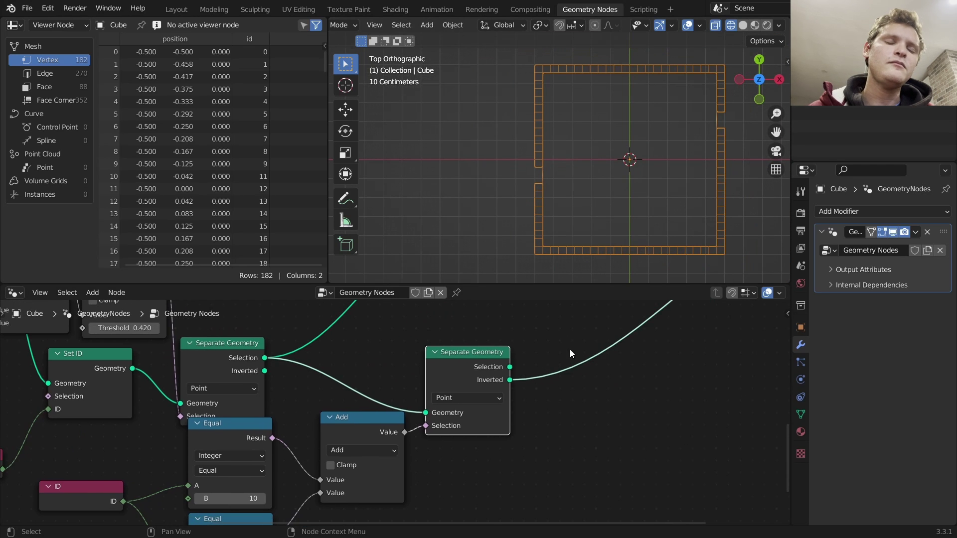
key("shift+a")
left_click(519, 274)
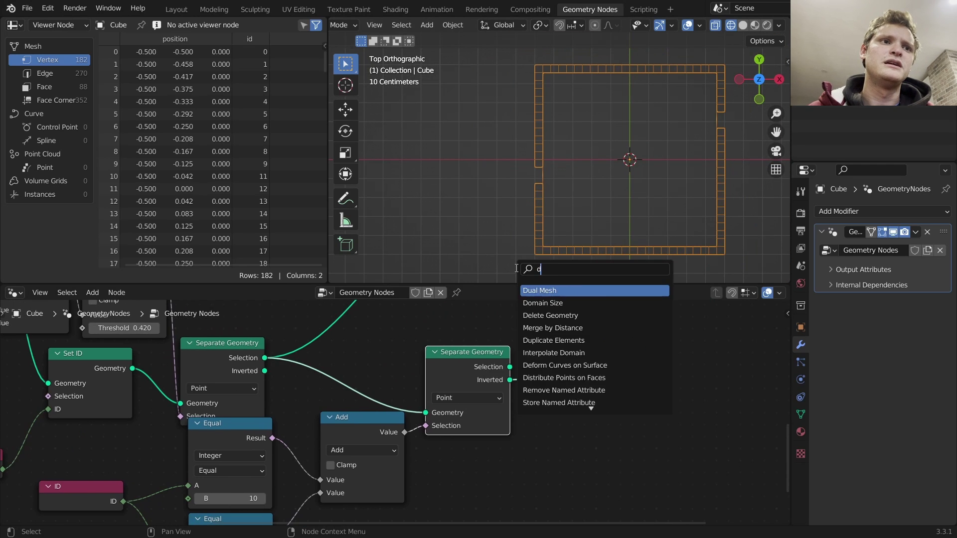
type("del")
key("Return")
left_click(601, 351)
middle_click_drag(601, 351, 598, 309)
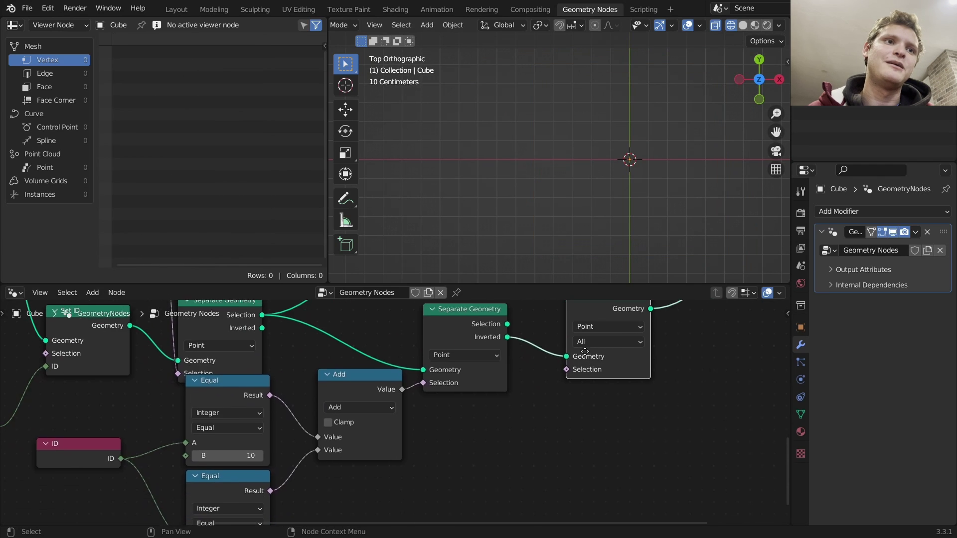
Add a Face Neighbors node and place it just below the border's Add node.
key("shift+a")
left_click(521, 271)
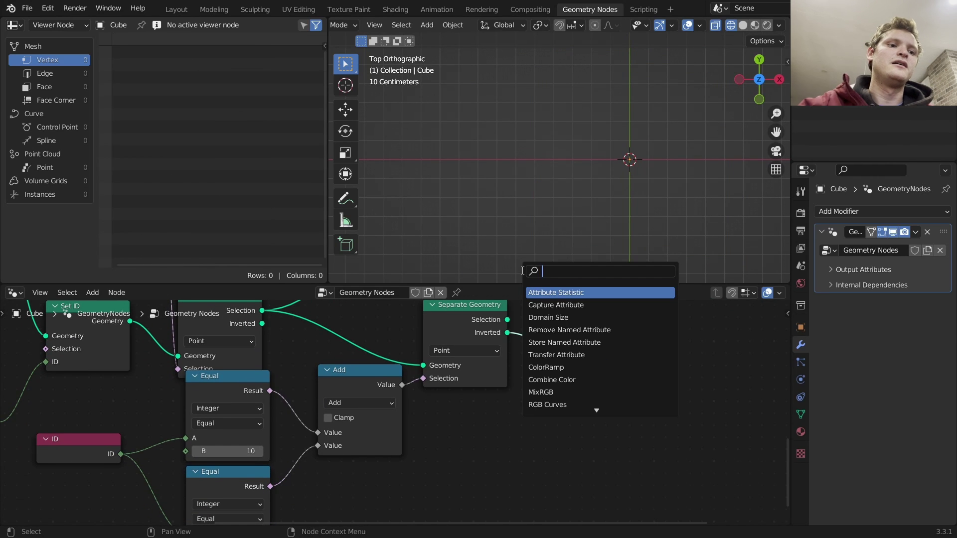
type("neigh")
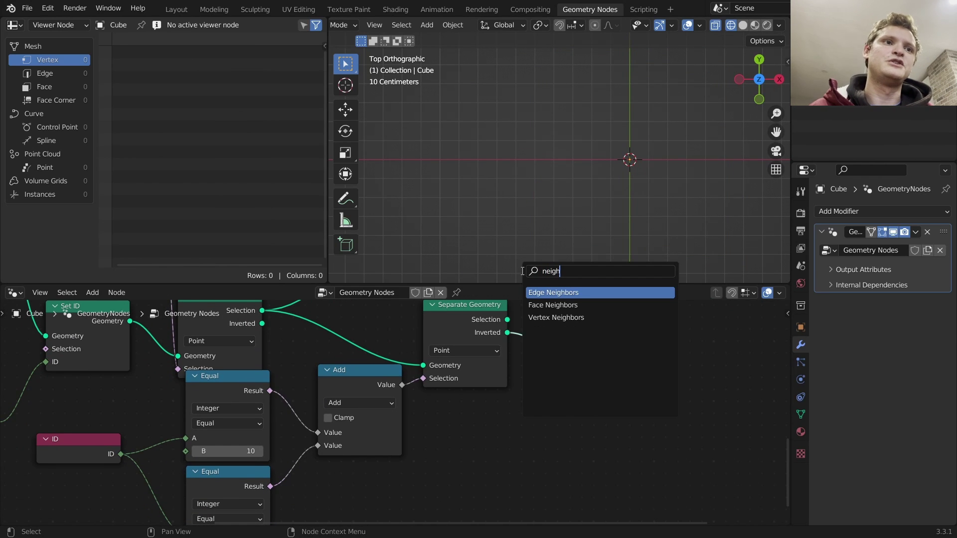
left_click(564, 305)
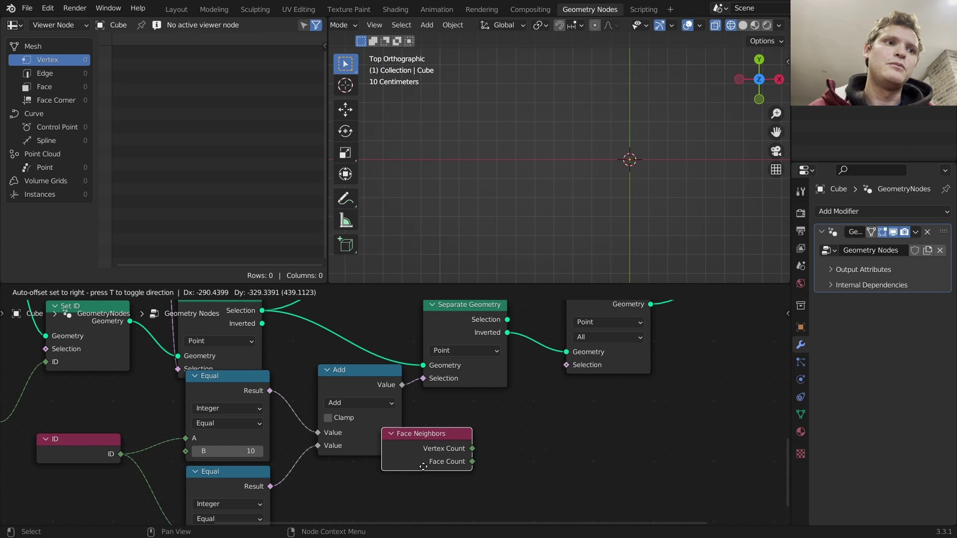
left_click(433, 464)
middle_click_drag(484, 439, 470, 412)
key("g")
left_click(450, 439)
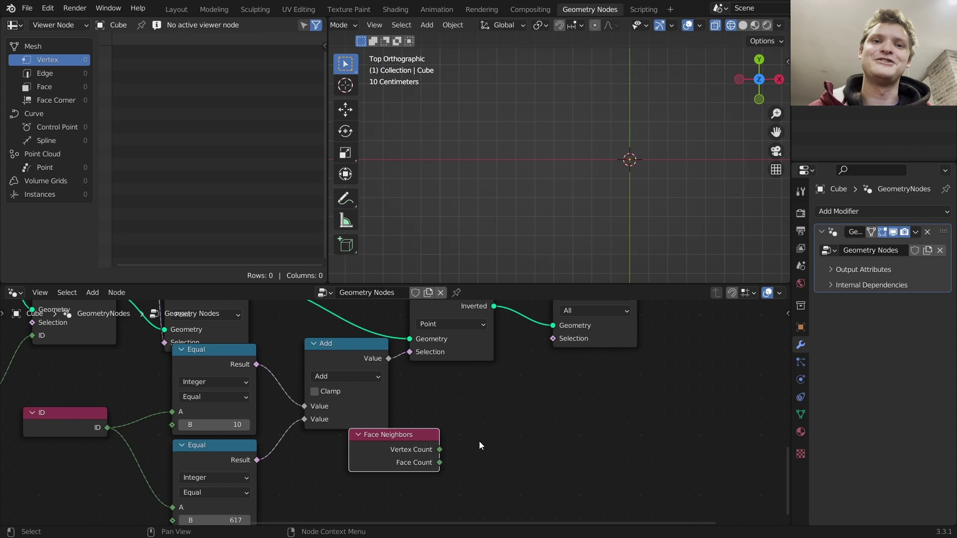
scroll(453, 444, "up", 2)
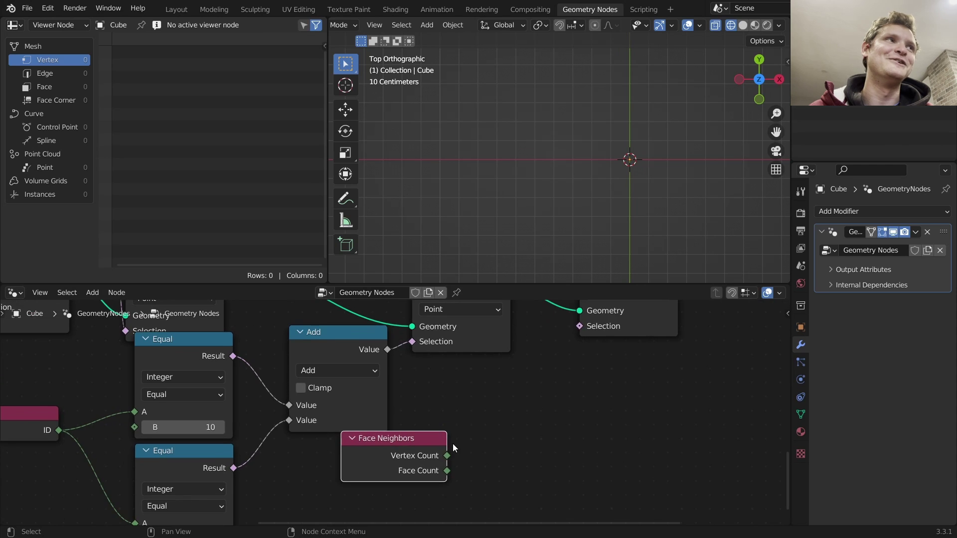
middle_click_drag(452, 443, 439, 410)
key("g")
left_click(358, 429)
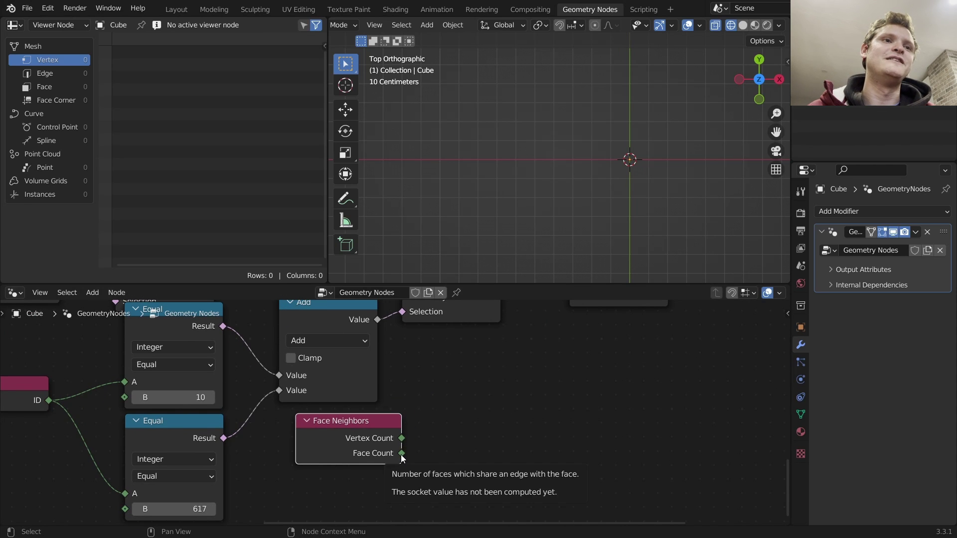
Add a Math node fed by the Face Count output of Face Neighbors and set its operation to Less Than.
scroll(405, 448, "down", 2)
left_click_drag(397, 442, 458, 424)
type("math")
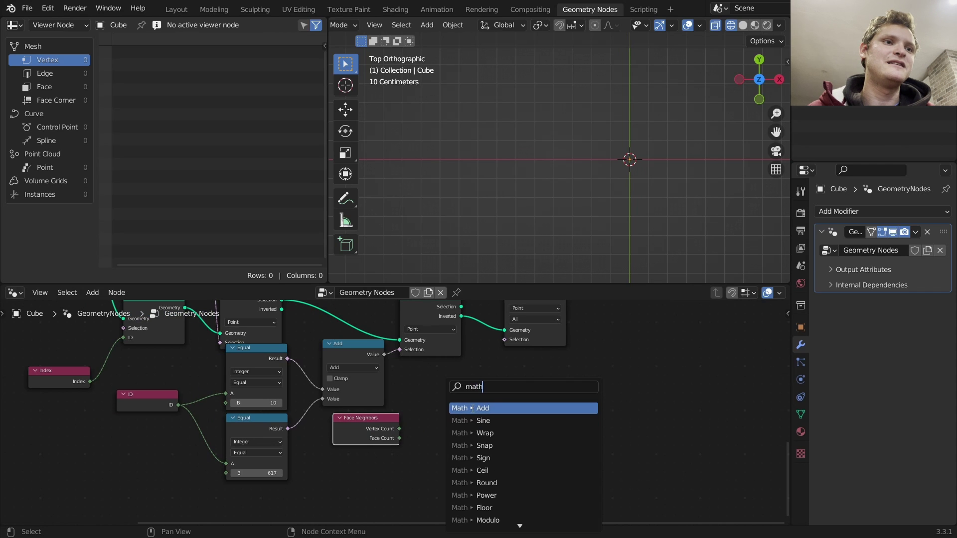
left_click(473, 408)
left_click(461, 433)
key("g")
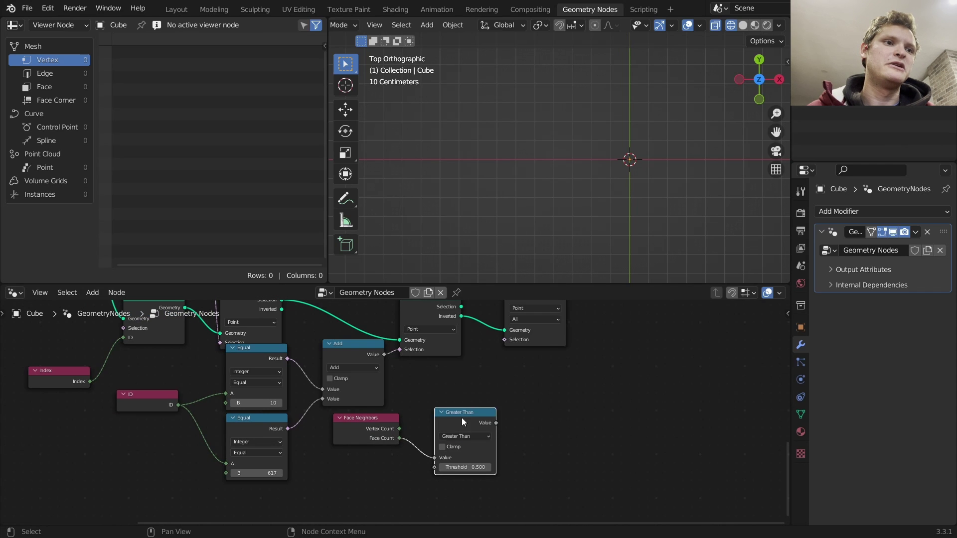
left_click_drag(463, 430, 459, 414)
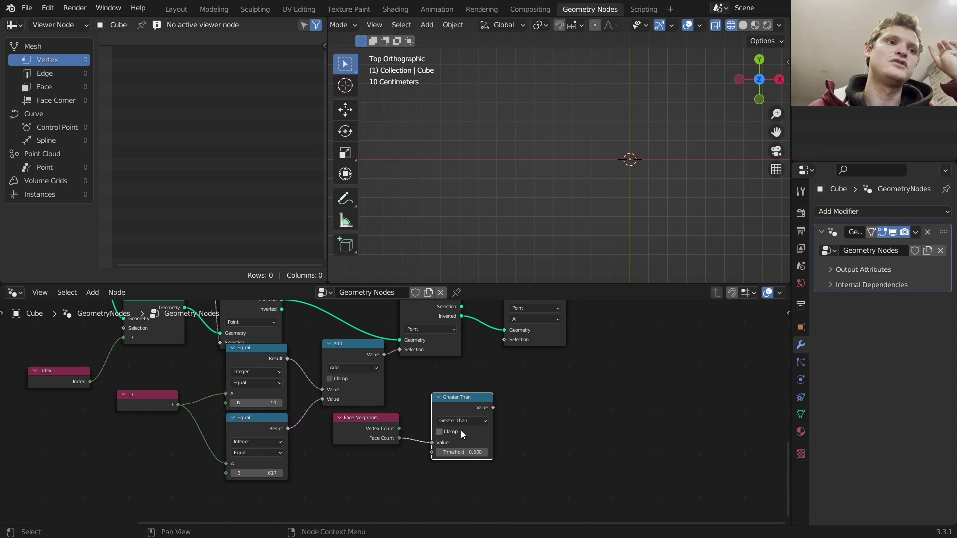
left_click(453, 431)
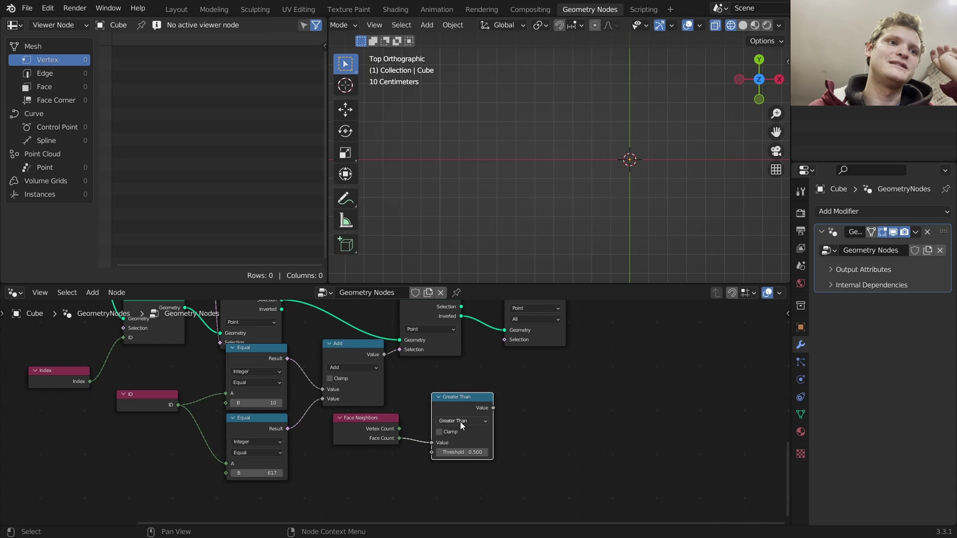
left_click(459, 422)
left_click(526, 335)
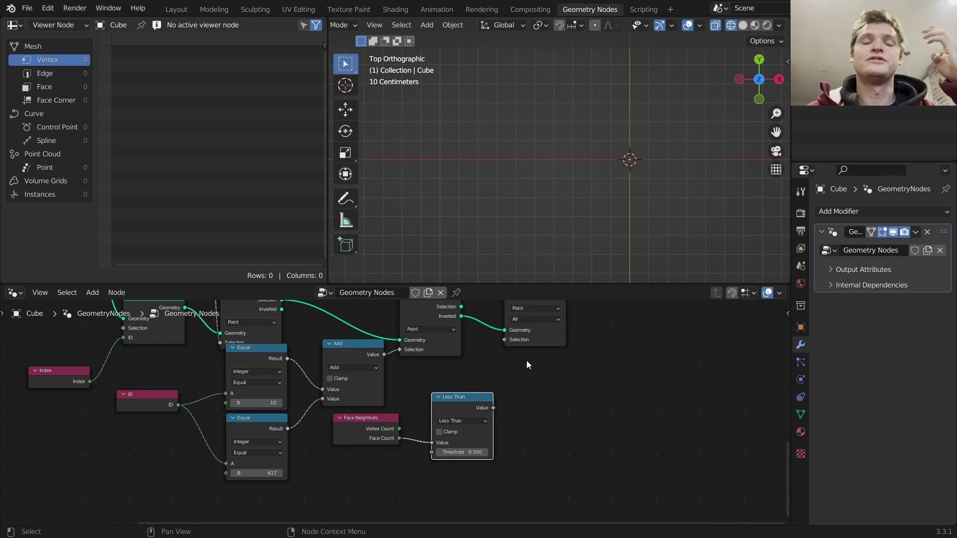
Feed the Less Than result into the Delete Geometry node's Selection and set that node's domain to Edge.
middle_click_drag(514, 390, 496, 420)
left_click_drag(474, 438, 485, 370)
scroll(518, 362, "up", 2)
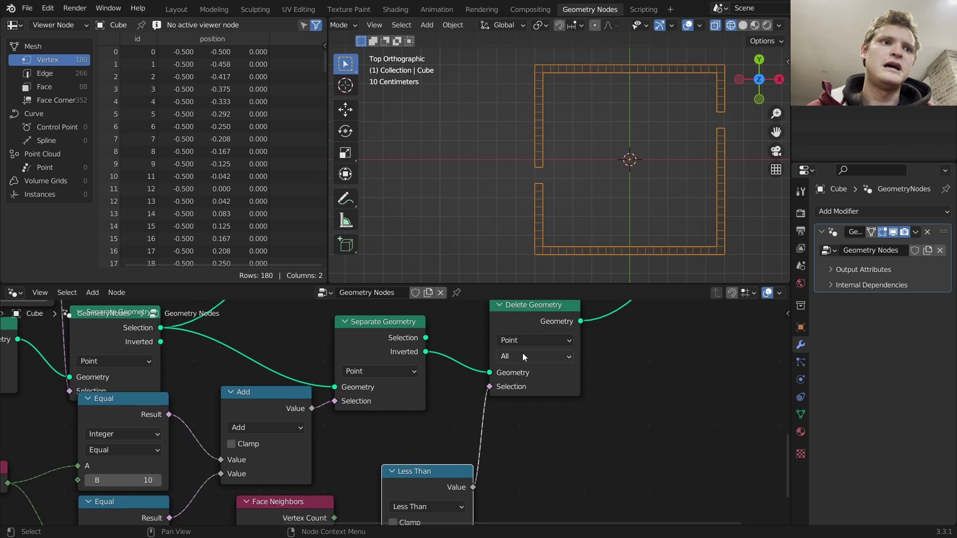
left_click(523, 341)
left_click(522, 355)
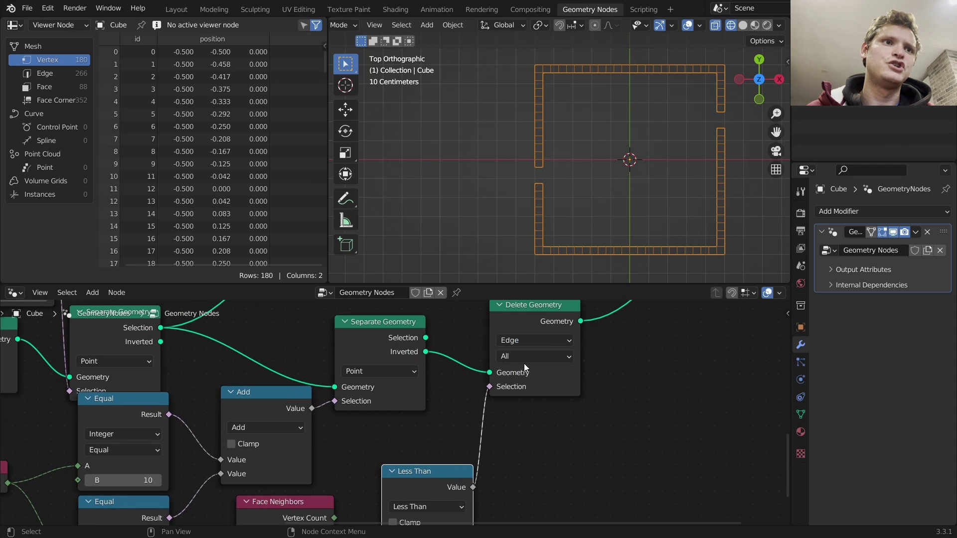
Compare the border output of the second Separate Geometry node with that of the Delete Geometry node.
left_click(400, 334, "alt+shift")
left_click(400, 335, "alt+shift")
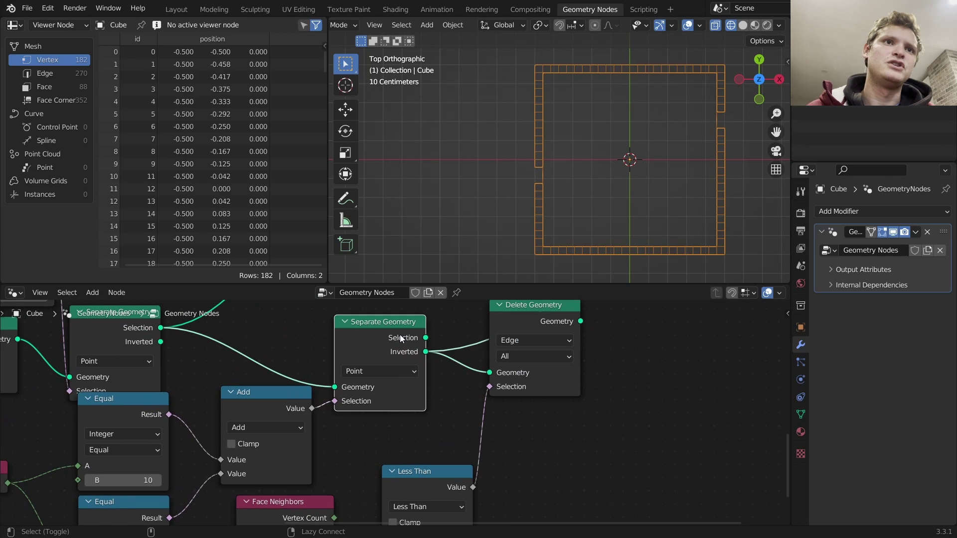
left_click(543, 330, "alt+shift")
middle_click_drag(470, 418, 487, 403)
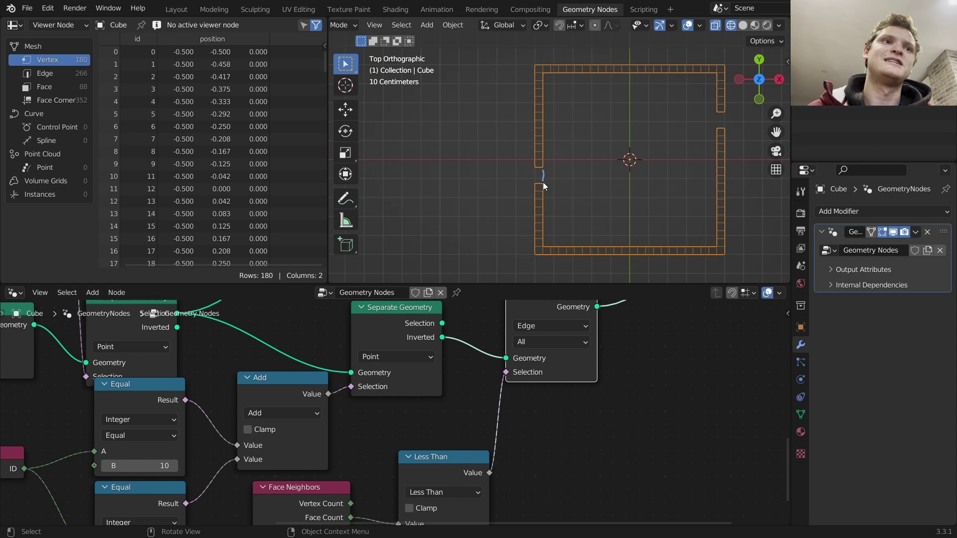
middle_click_drag(351, 477, 414, 378)
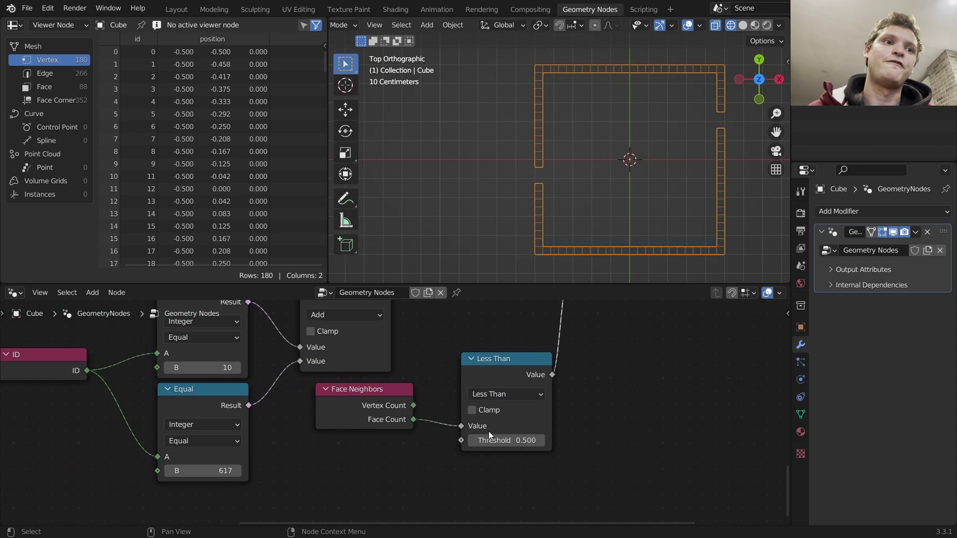
Replace the direct border link into Join Geometry with the Delete Geometry output, and send Merge by Distance to the Group Output.
scroll(593, 398, "down", 6)
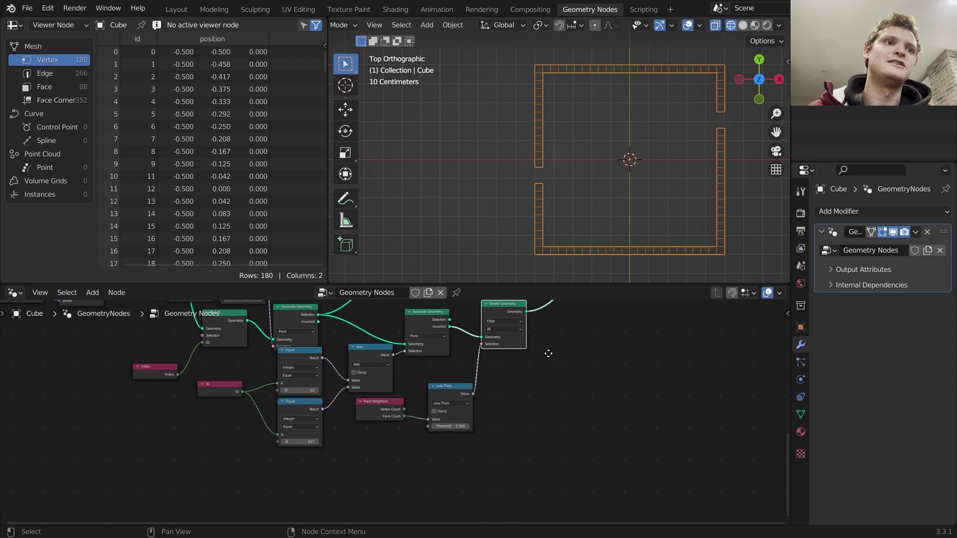
scroll(495, 441, "up", 3)
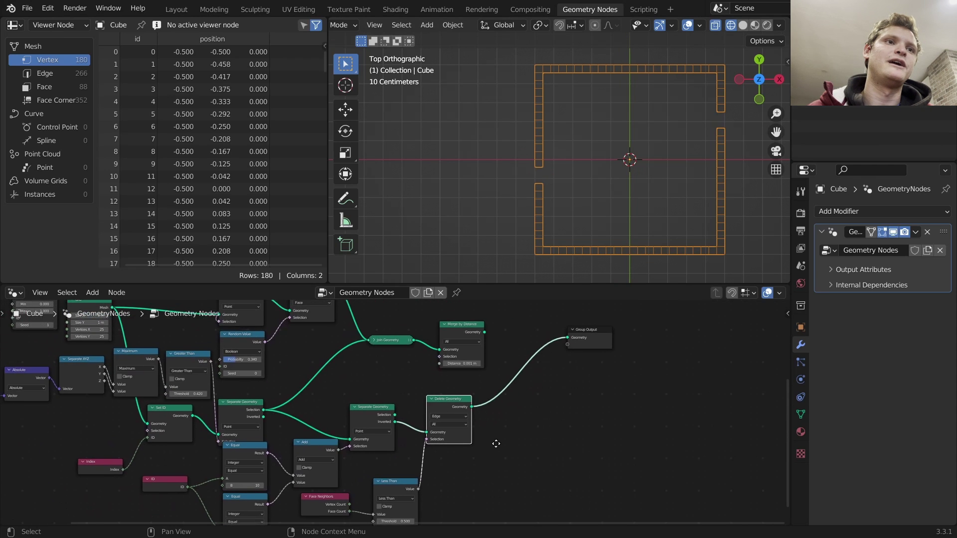
right_click_drag(341, 342, 352, 365, "ctrl")
right_click_drag(474, 414, 392, 352, "alt")
left_click(462, 337, "ctrl+shift")
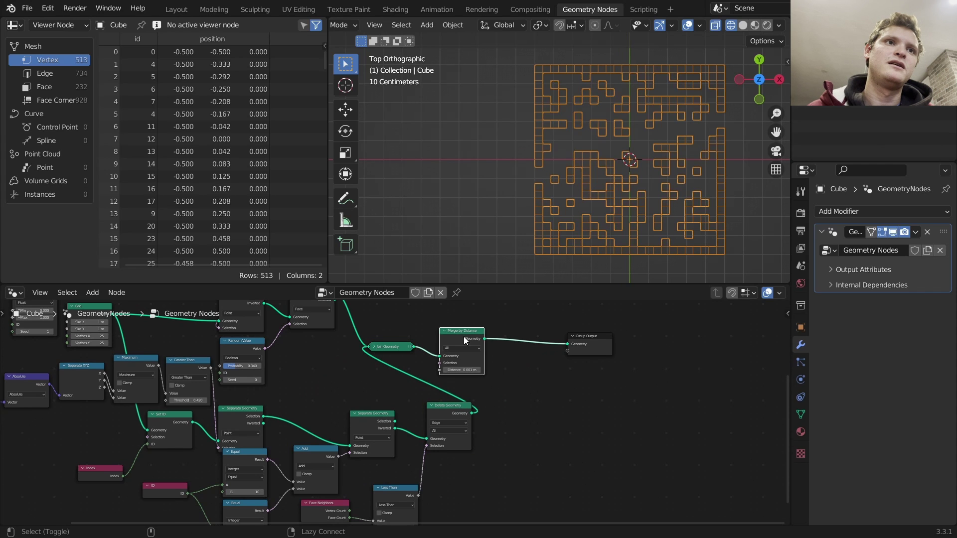
Mark the maze inside its left opening with a temporary annotation and undo it.
left_click(503, 196)
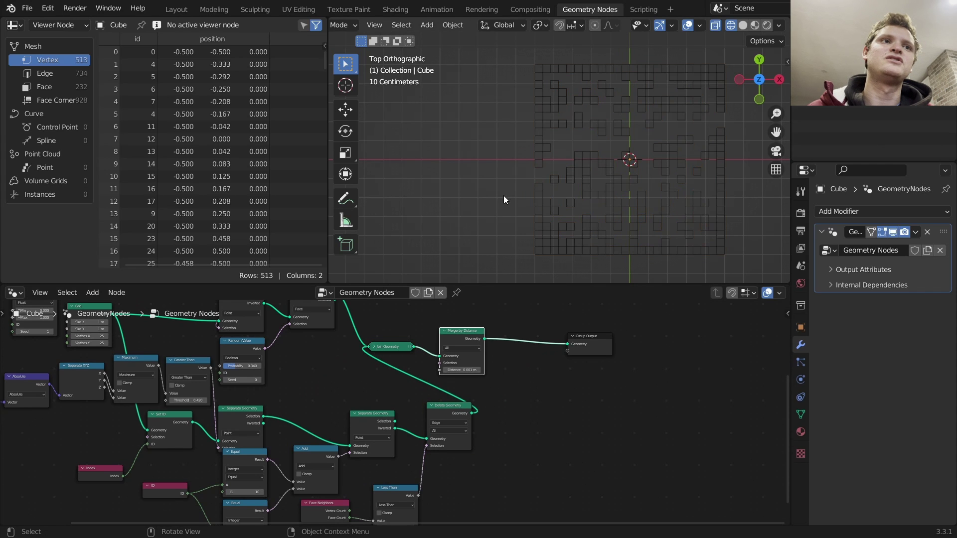
left_click(570, 201)
middle_click_drag(549, 241, 503, 239, "shift")
key("d")
left_click_drag(492, 176, 566, 226)
key("ctrl+z")
Set the Boolean Random Value node's Probability to about 0.447 and its Seed to 5.
middle_click_drag(296, 345, 487, 360)
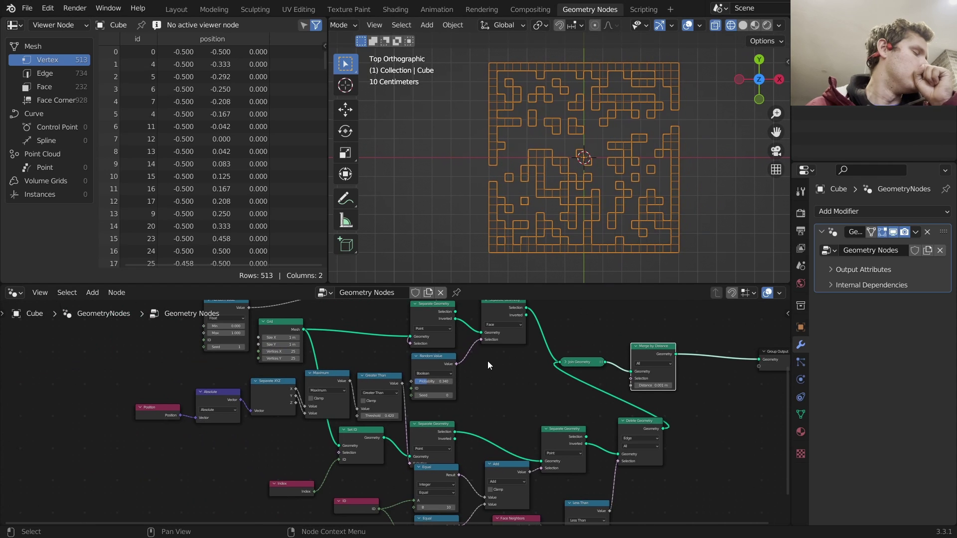
scroll(461, 364, "up", 2)
mouse_move(448, 367)
left_mouse_down()
mouse_move(477, 366)
mouse_move(451, 367)
left_mouse_up()
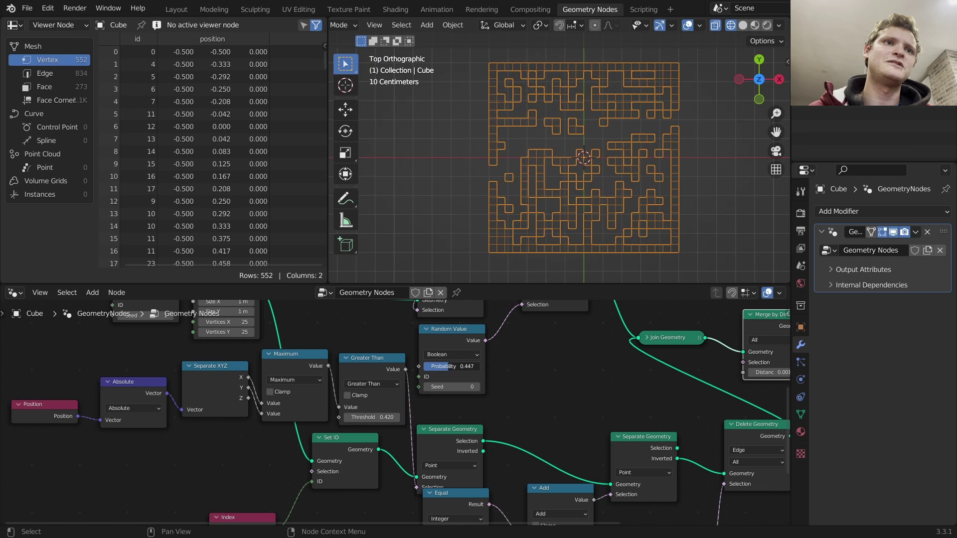
left_click(477, 387)
left_click(477, 387)
left_click(477, 387)
left_click(477, 388)
left_click(477, 387)
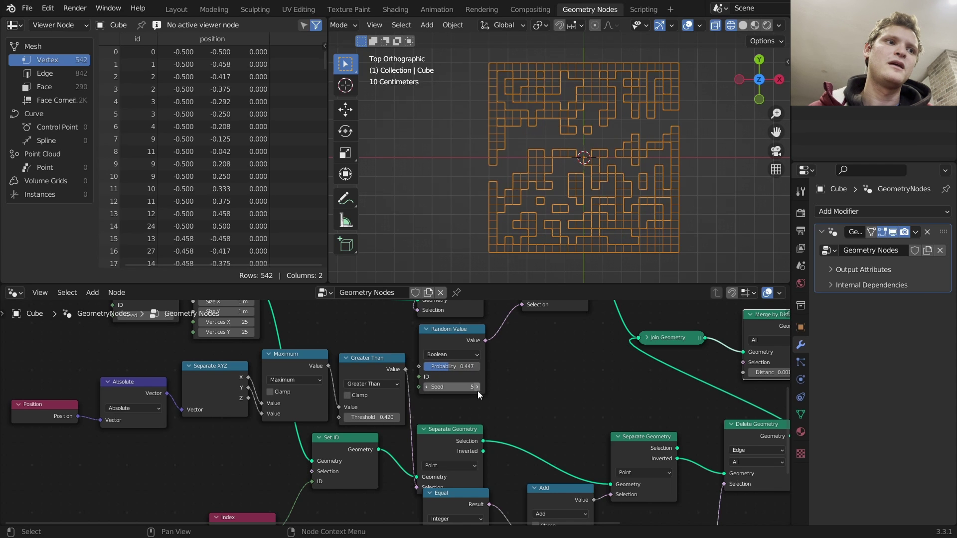
Set the border's Greater Than threshold to 0.430 and the Grid's Vertices X and Y to 50.
mouse_move(387, 423)
left_mouse_down("shift")
mouse_move(371, 423)
mouse_move(396, 417)
mouse_move(385, 417)
left_mouse_up("shift")
scroll(402, 411, "down", 3)
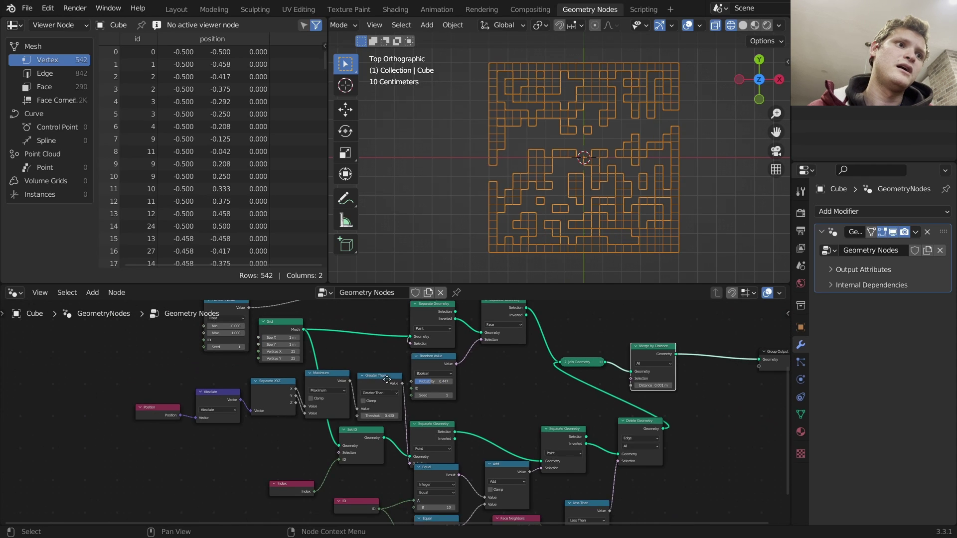
scroll(381, 383, "up", 6)
left_click_drag(388, 363, 434, 373)
middle_click_drag(370, 372, 482, 417)
left_click_drag(483, 418, 504, 410)
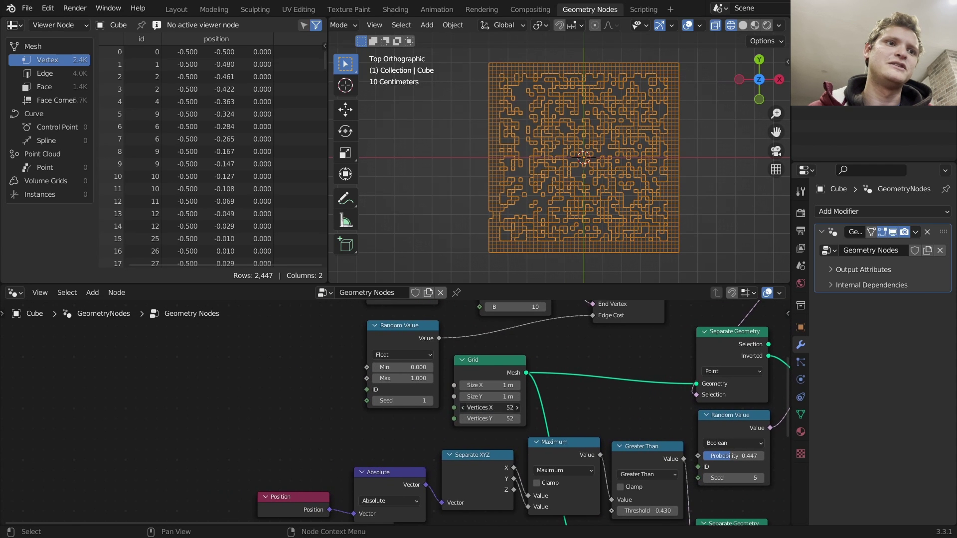
type("50")
key("Return")
Set B to 2495 in the Equal node feeding Start Vertices and in the second border Equal node.
middle_click_drag(422, 366, 451, 421)
middle_click_drag(573, 310, 532, 392)
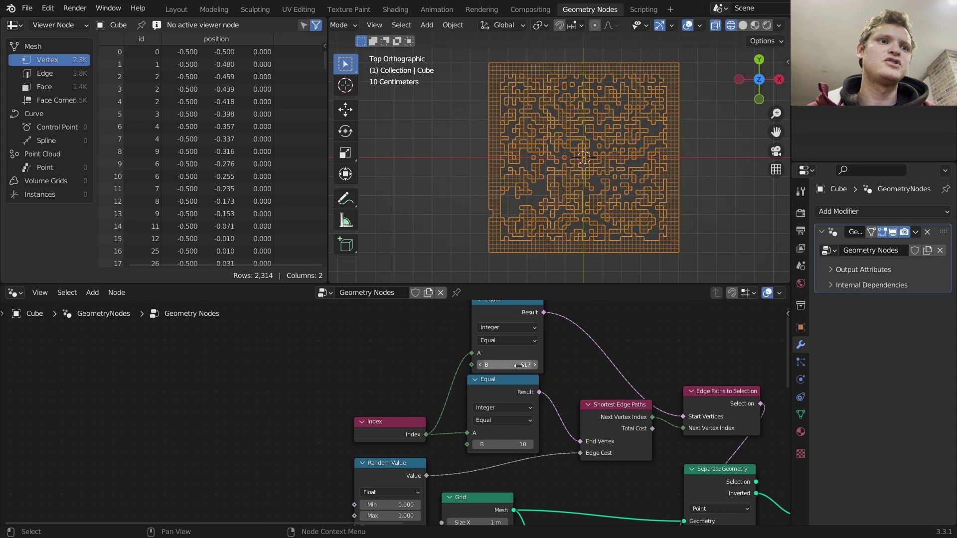
left_click(520, 366)
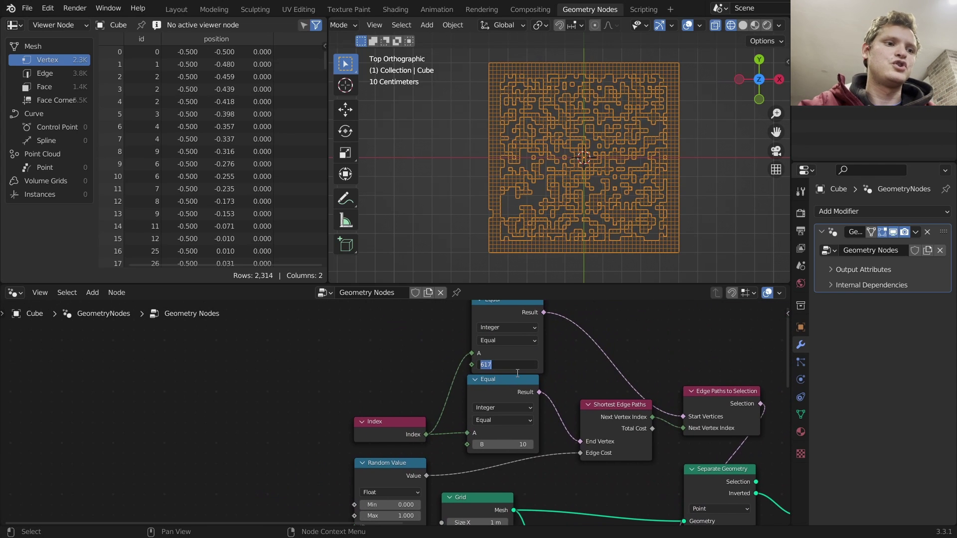
type("2500")
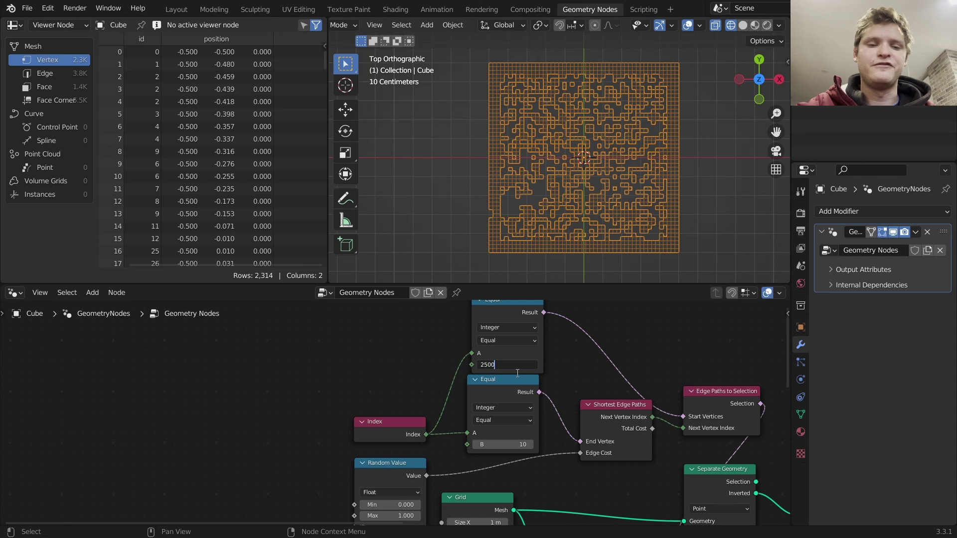
type("-5")
key("Return")
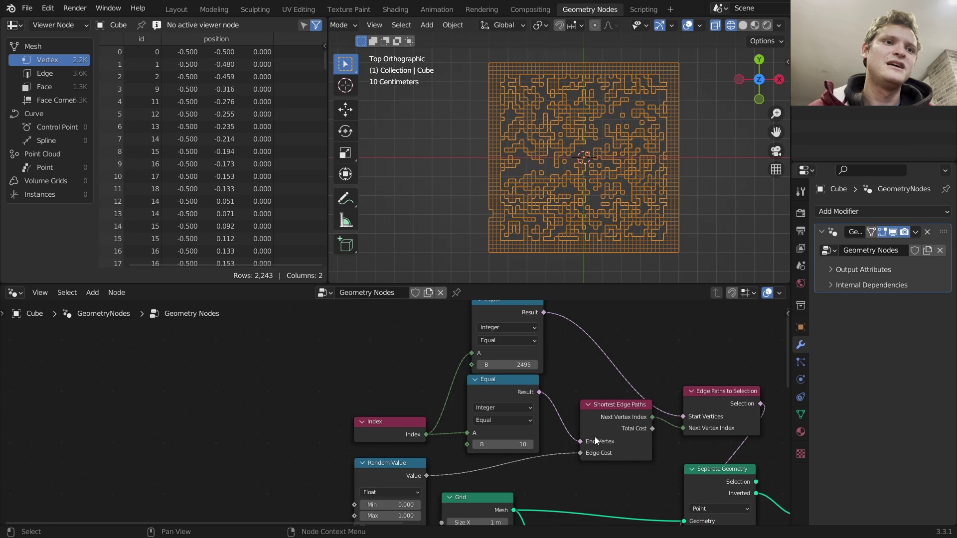
middle_click_drag(593, 437, 315, 427)
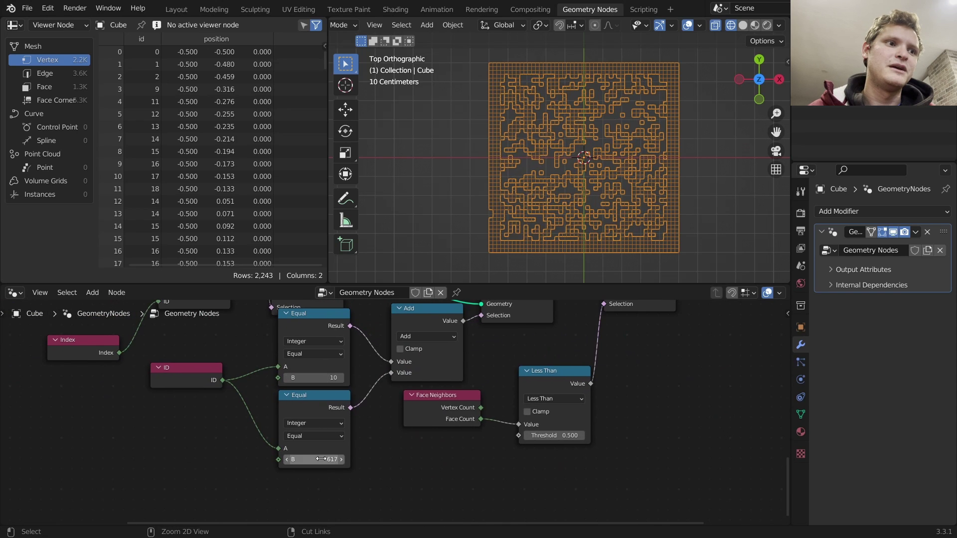
type("2495")
Set the border's Greater Than threshold to 0.470 and inspect the maze's left opening.
scroll(346, 469, "down", 4)
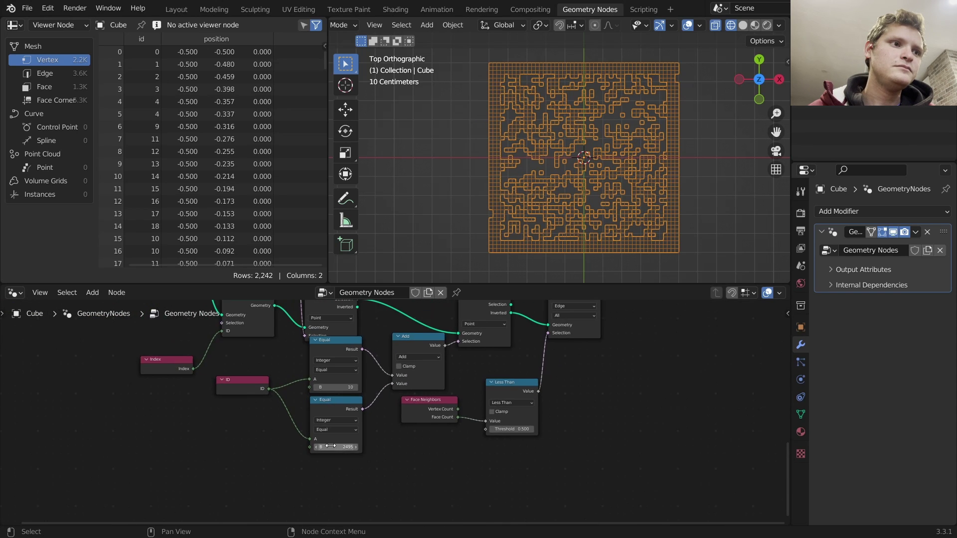
middle_click_drag(334, 406, 503, 333)
left_click_drag(451, 434, 455, 433, "shift")
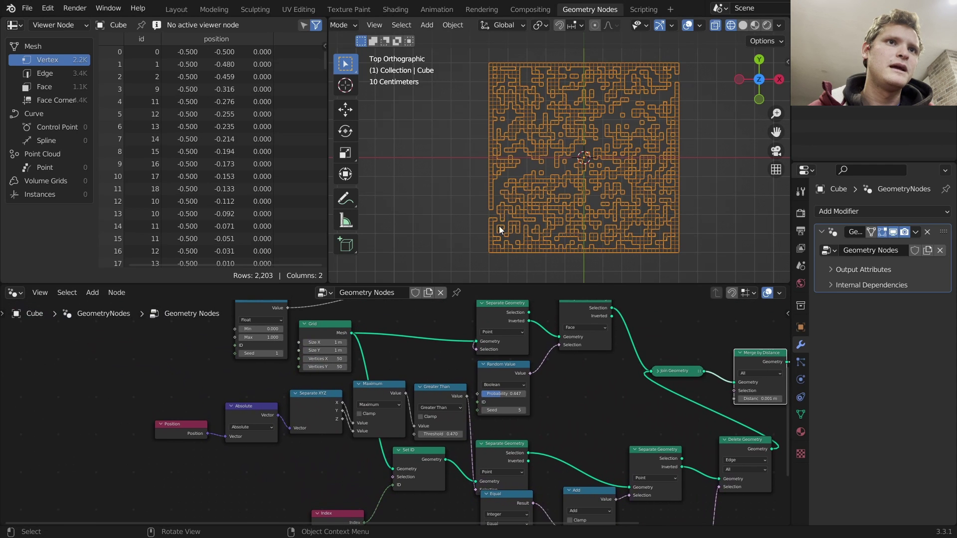
mouse_move(483, 220)
left_mouse_down()
mouse_move(507, 182)
mouse_move(545, 174)
mouse_move(685, 79)
mouse_move(618, 115)
mouse_move(490, 221)
left_mouse_up()
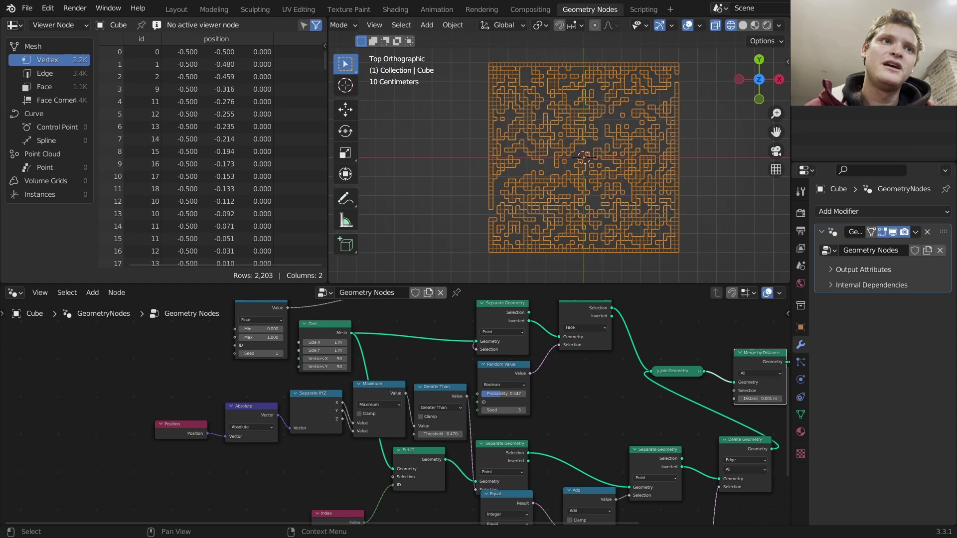
Switch the viewport to solid shading and insert an Extrude Mesh node between Merge by Distance and Group Output.
middle_click_drag(722, 365, 390, 324)
left_click(742, 25)
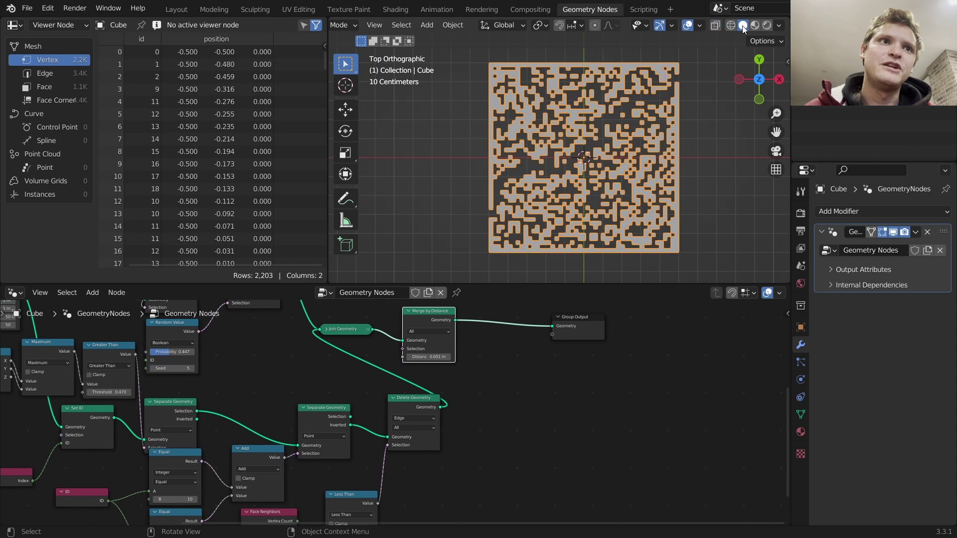
scroll(528, 344, "up", 2)
key("shift+a")
mouse_move(498, 281)
type("extrude")
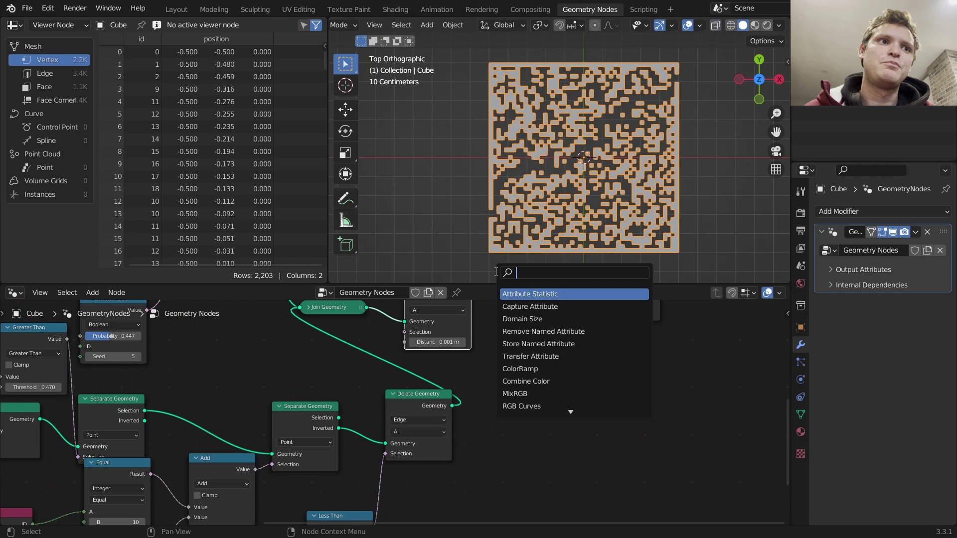
key("Return")
left_click(545, 369)
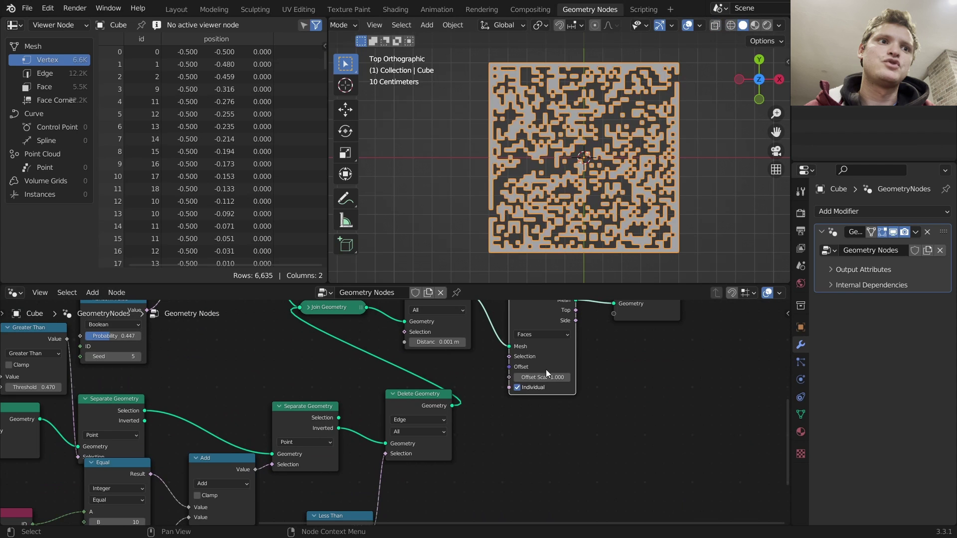
Turn off Individual on the Extrude Mesh node and set its Offset Scale to 0.210, viewing the maze in perspective.
left_click(517, 387)
left_click_drag(543, 377, 531, 377, "shift")
middle_click_drag(573, 162, 616, 91)
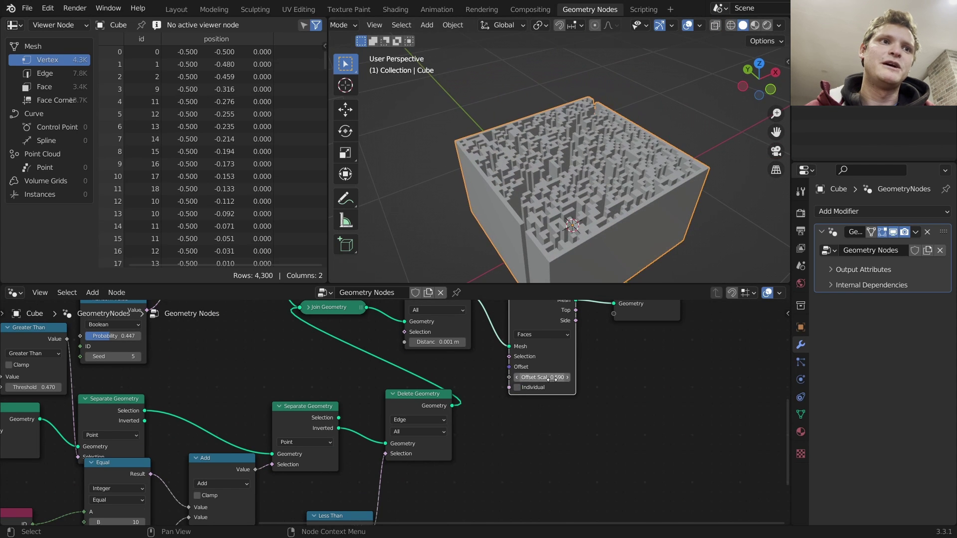
left_click_drag(553, 377, 533, 377)
middle_click_drag(573, 234, 571, 212)
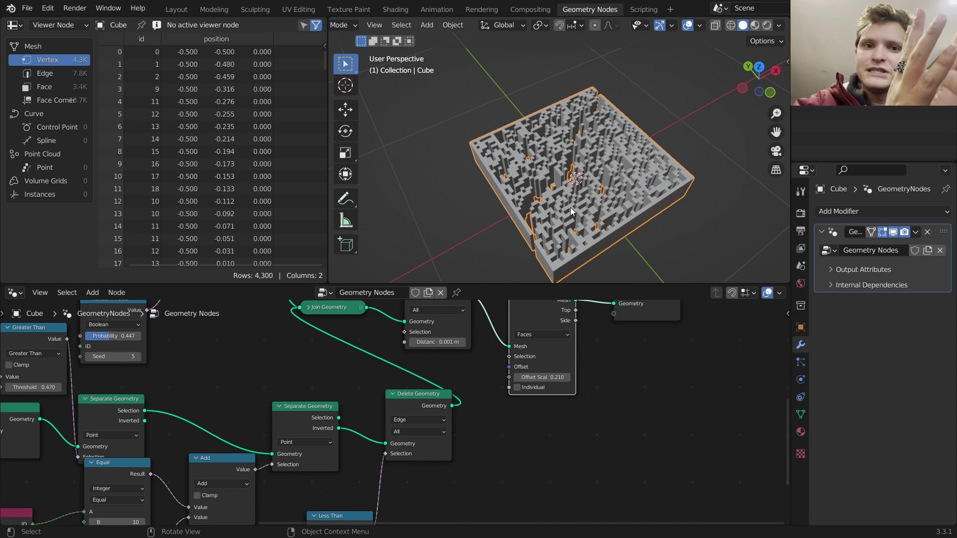